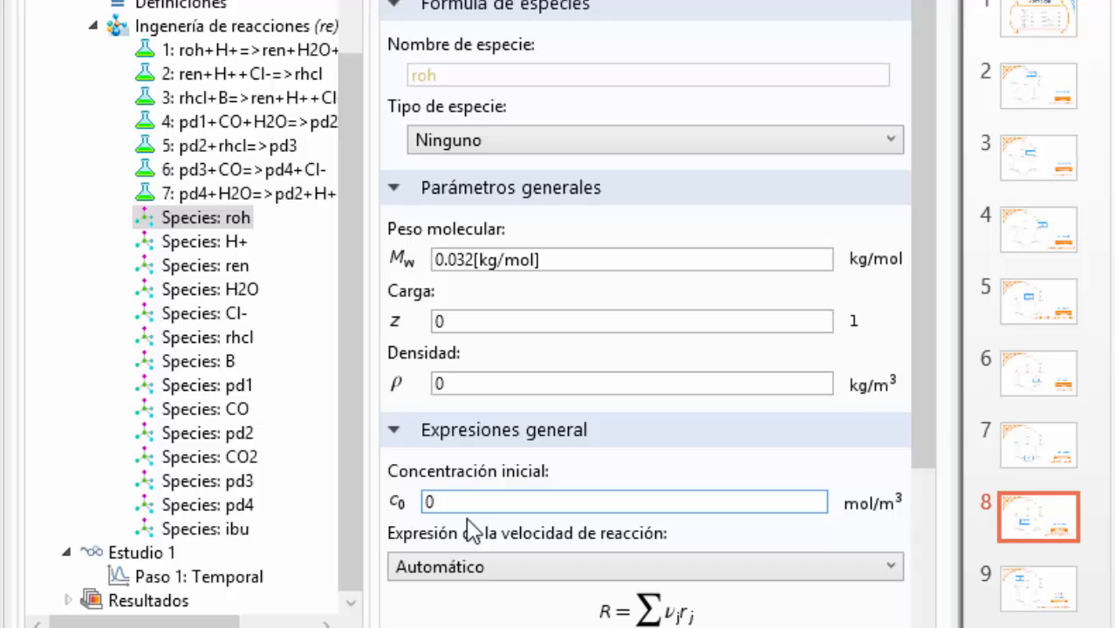
Set the initial concentration of species roh to 1.23 mol/m³
key(BackSpace)
text(1.23)
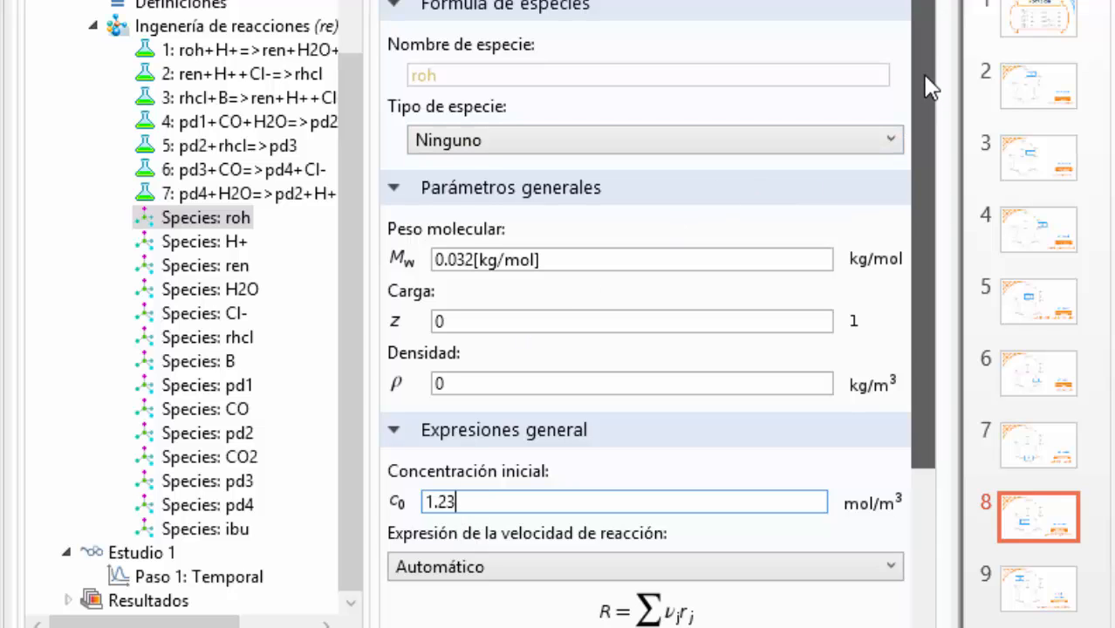
scroll(928, 87, down, 4)
Set the initial concentration of species H+ to 0.2 mol/m³
click(218, 247)
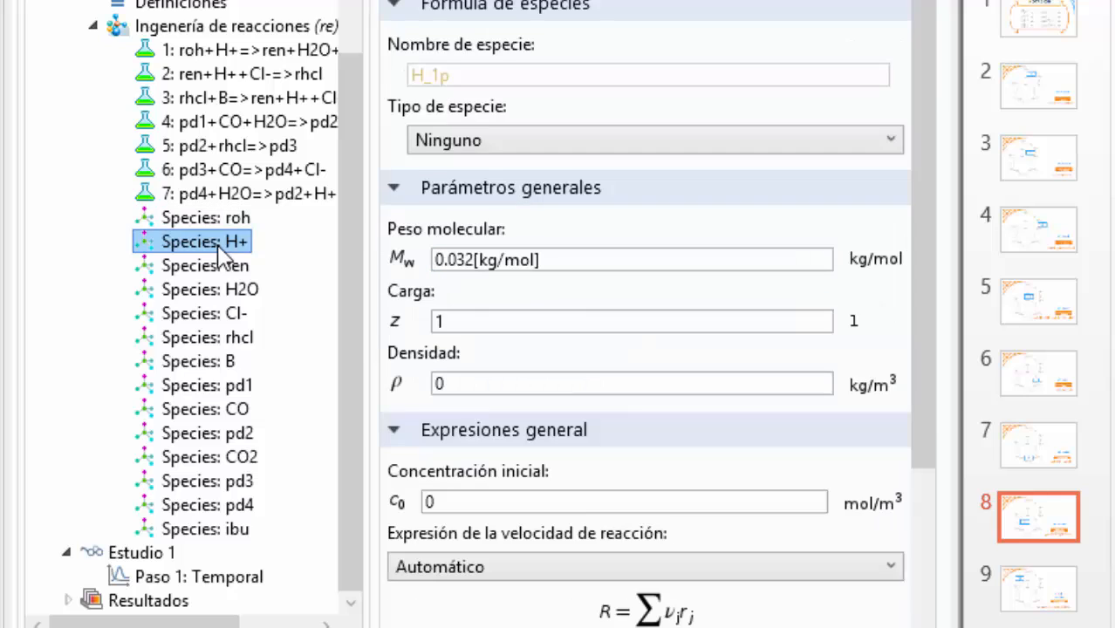
click(516, 499)
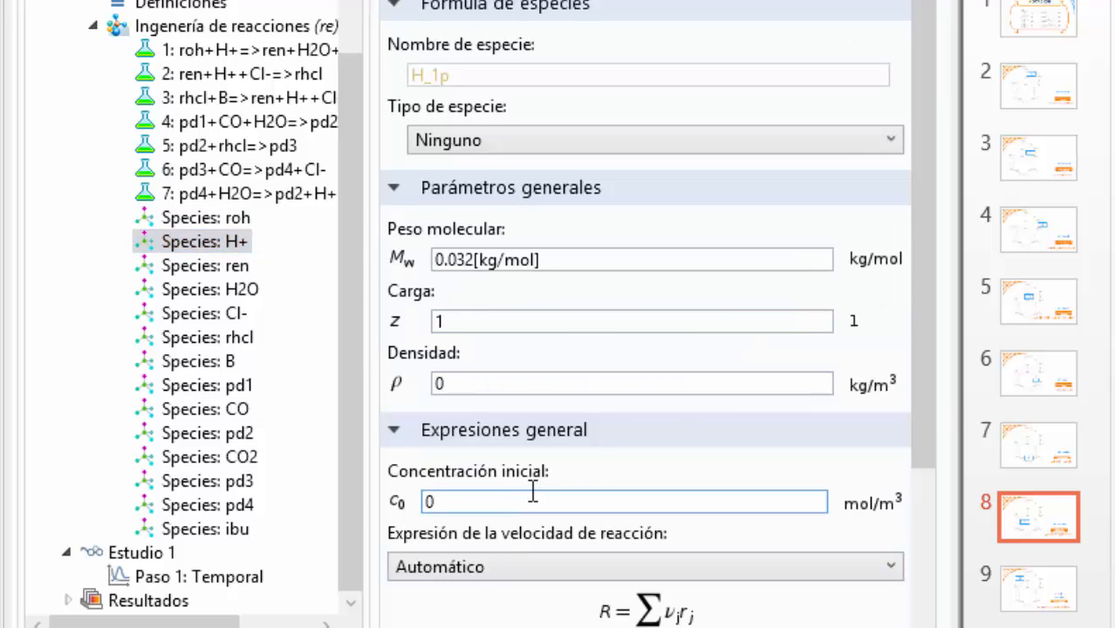
text(0.2)
key(BackSpace)
key(BackSpace)
key(BackSpace)
text(.2)
Set the initial concentrations of species H2O to 3 mol/m³ and Cl- to 0.2 mol/m³
click(233, 293)
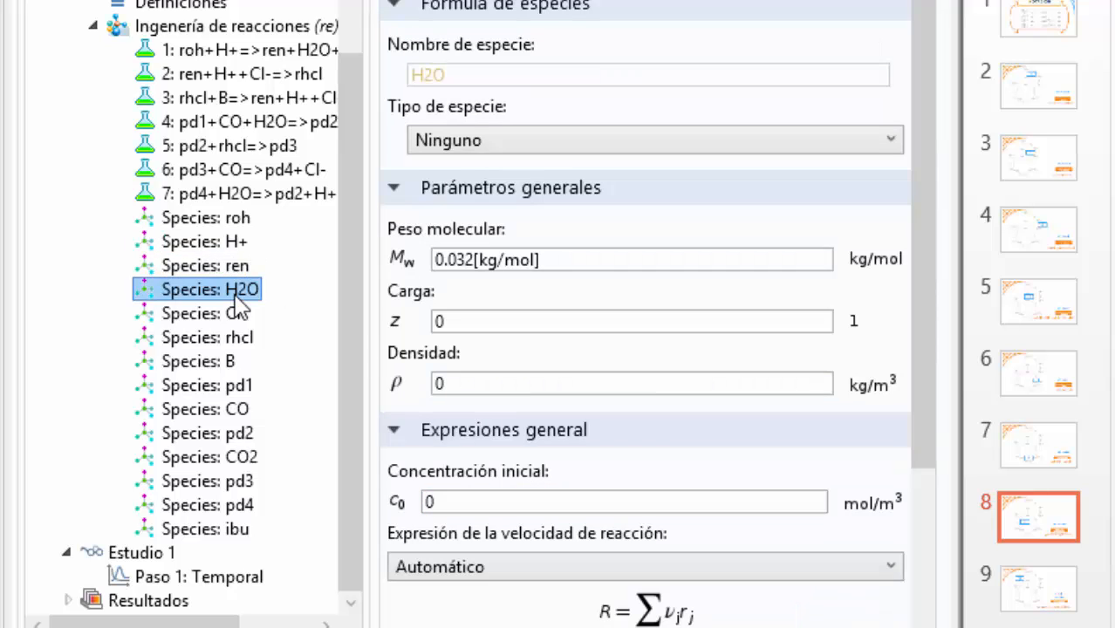
click(460, 494)
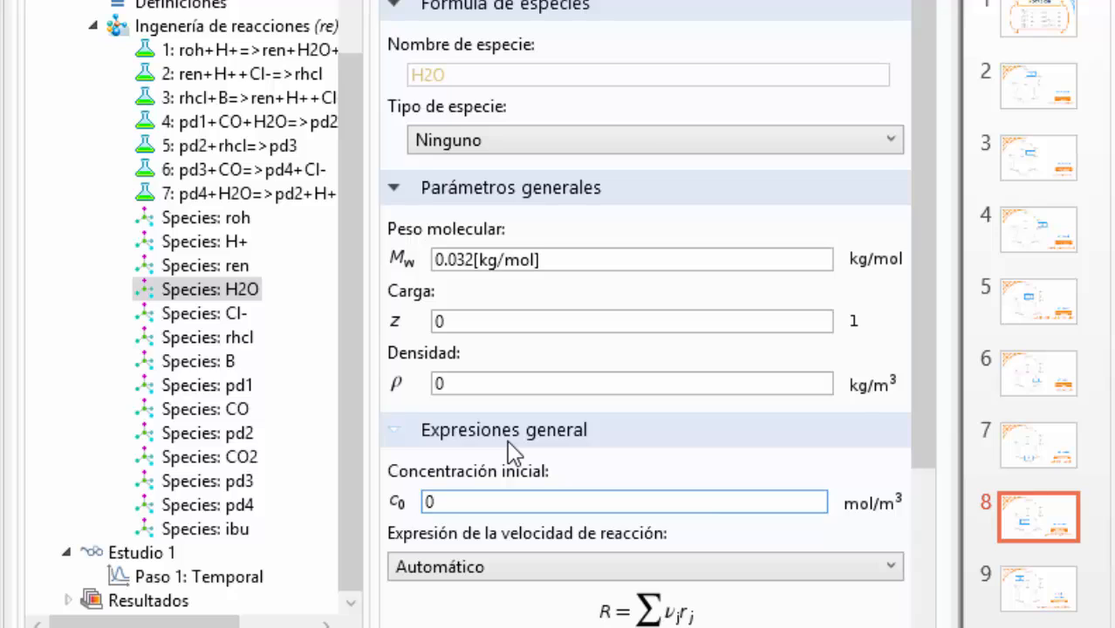
key(BackSpace)
text(3)
click(234, 316)
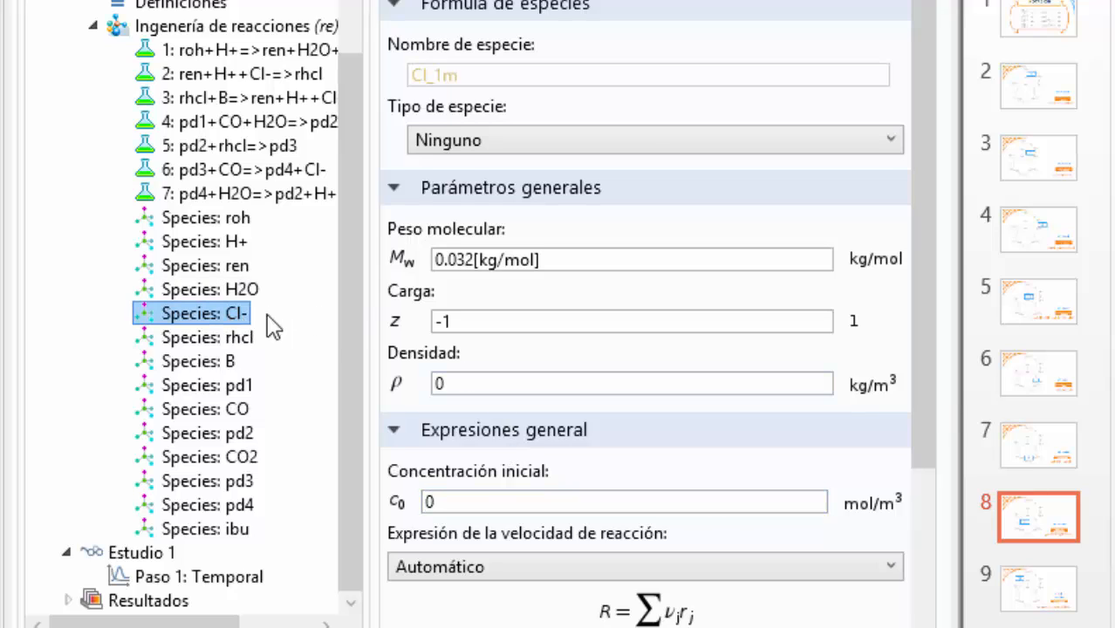
click(480, 499)
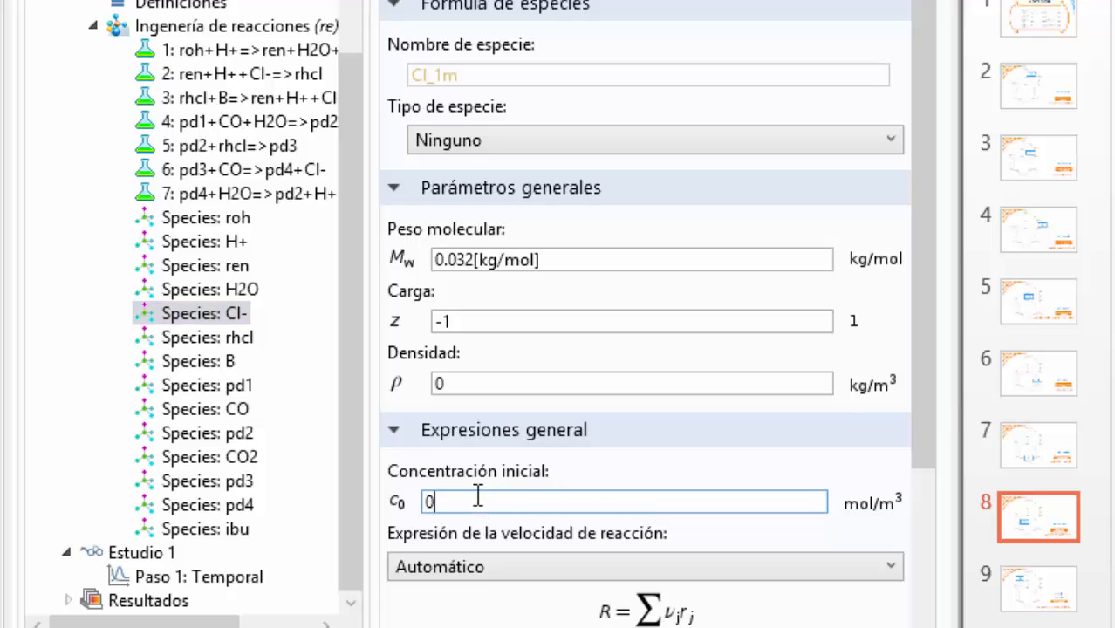
text(.2)
Set the initial concentrations of species B to 0.1 mol/m³ and pd1 to 1.21e-2 mol/m³
click(209, 366)
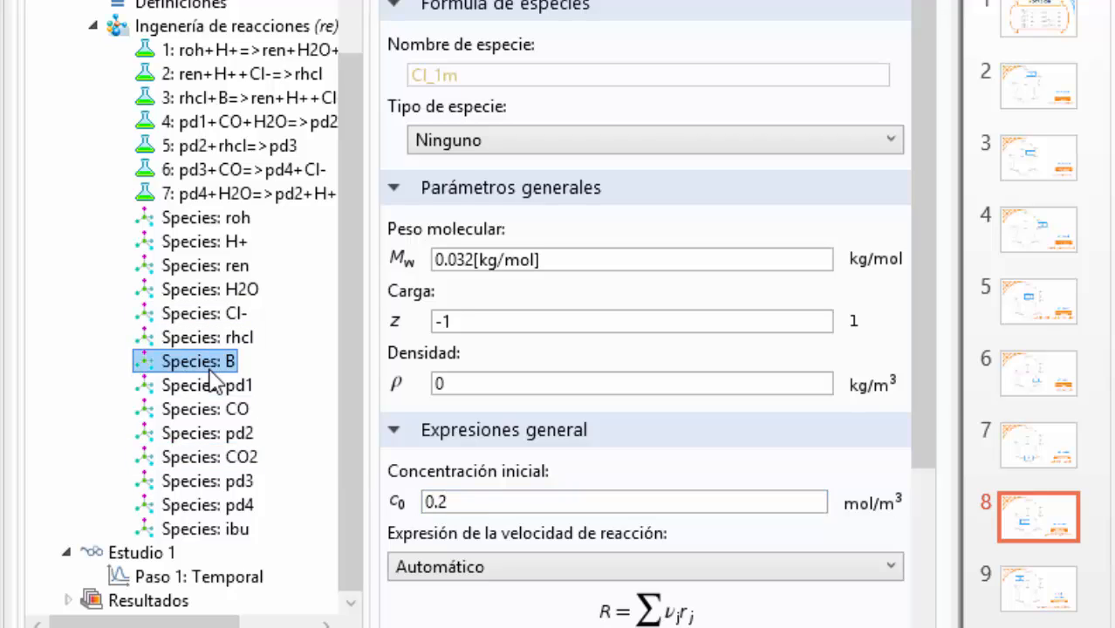
click(499, 502)
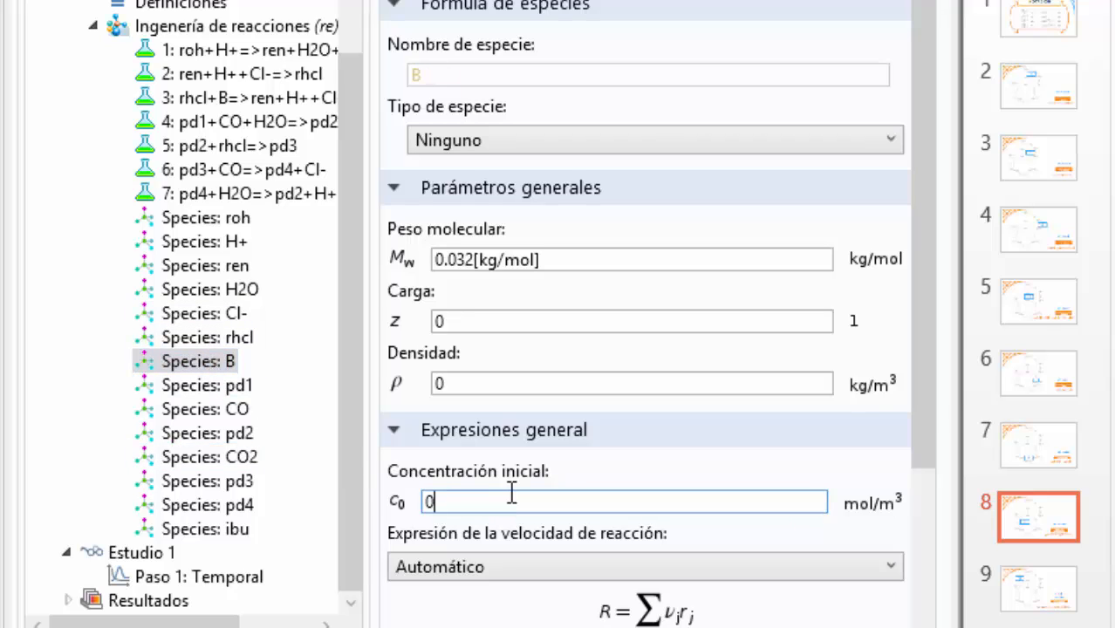
text(.1)
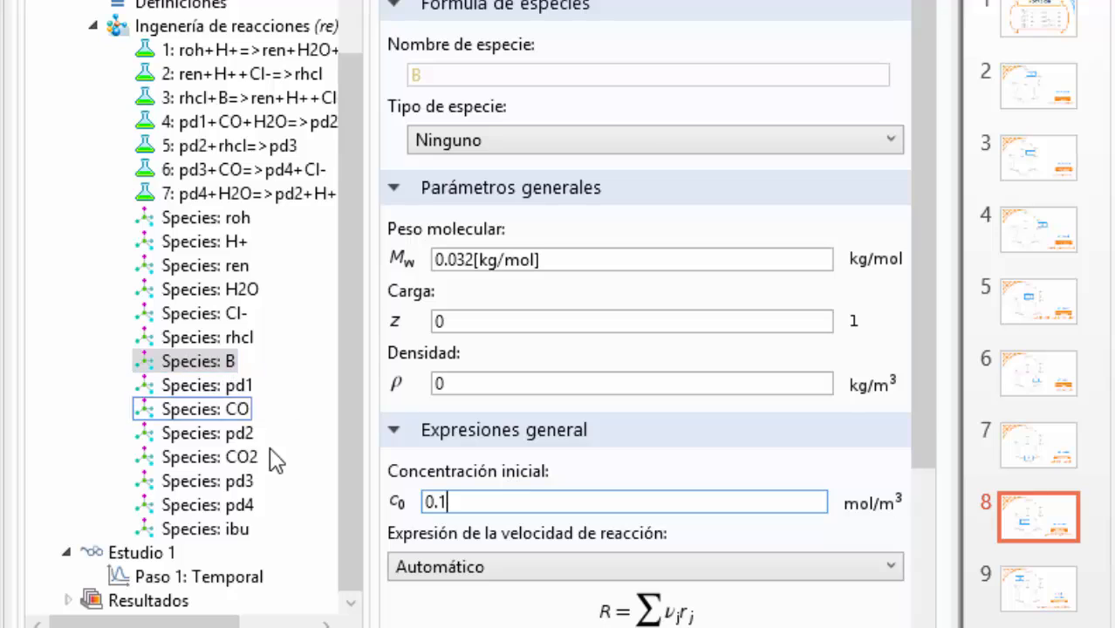
click(231, 392)
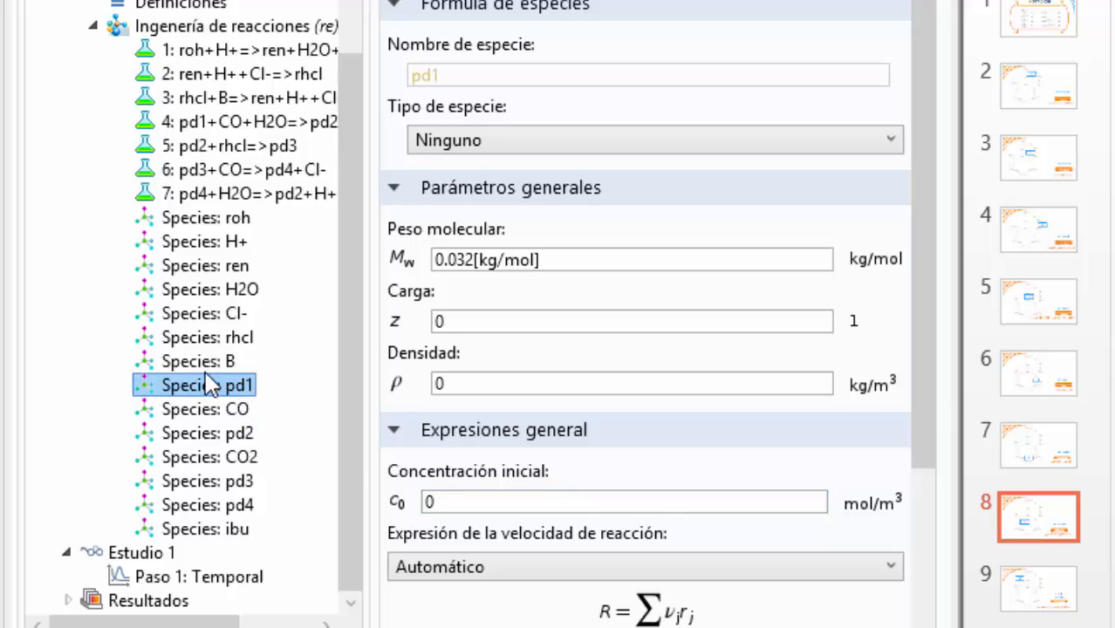
click(459, 500)
key(BackSpace)
text(1)
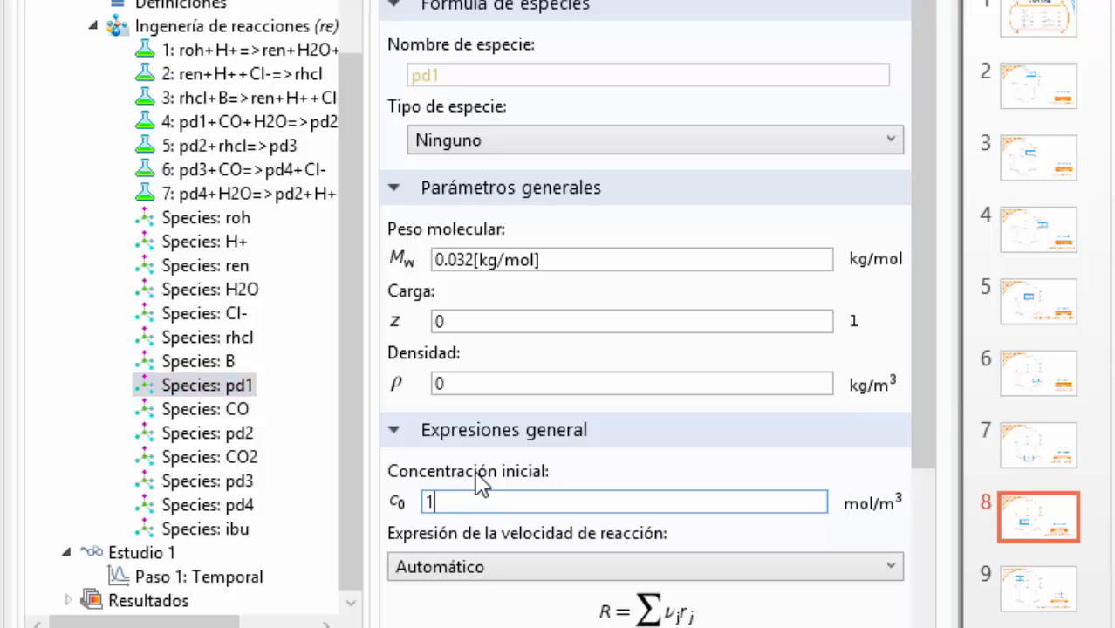
text(.21e-2)
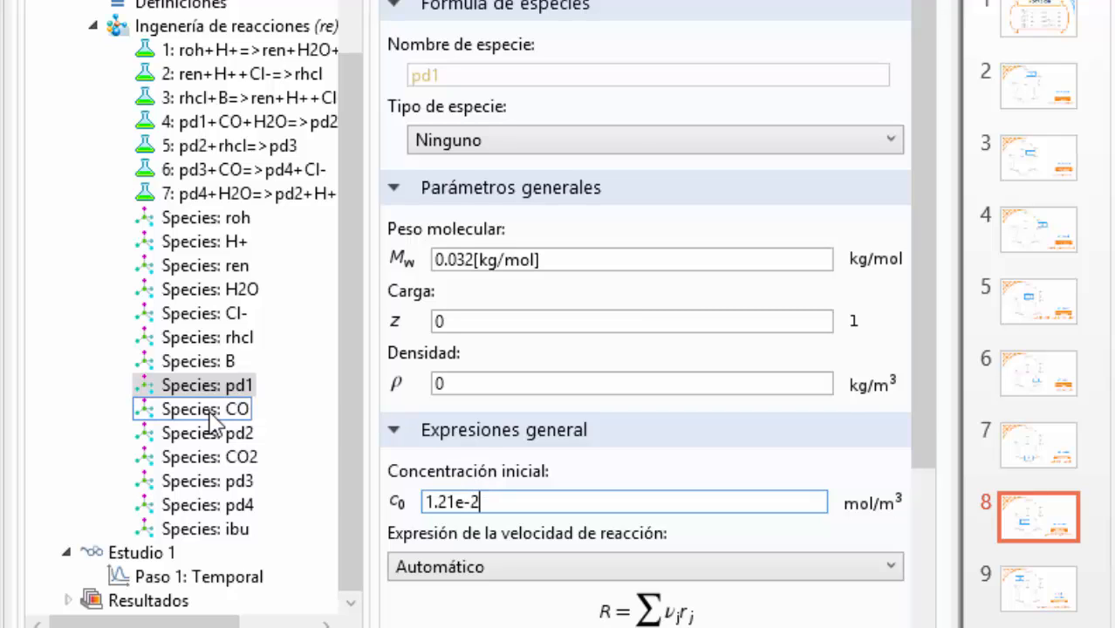
Set the initial concentration of species CO to 1.1 mol/m³
click(209, 409)
click(554, 503)
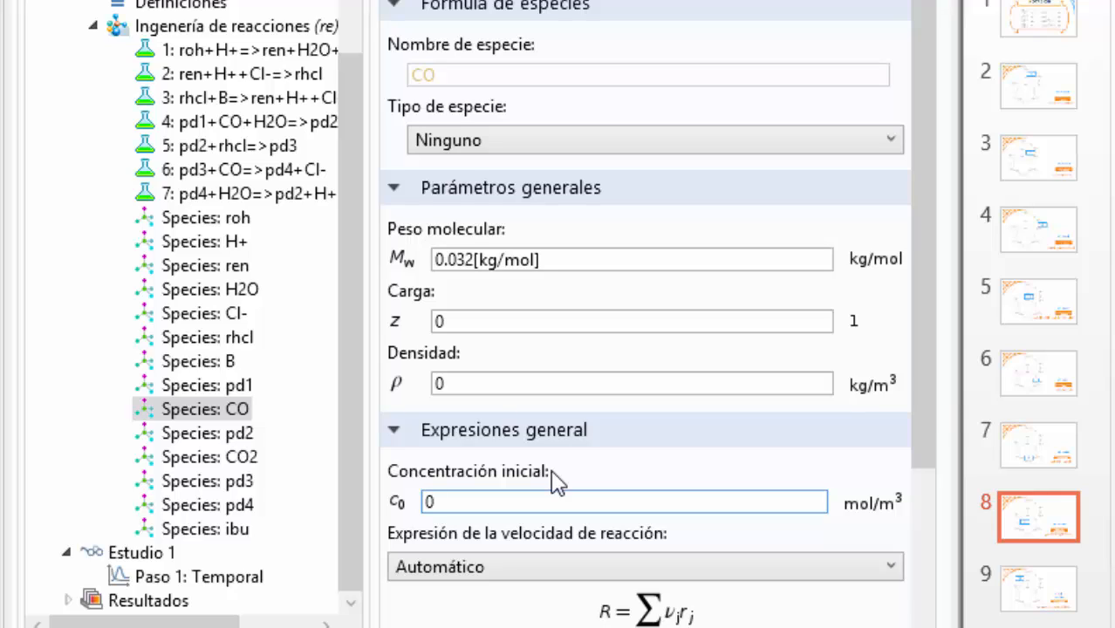
key(BackSpace)
text(1.1)
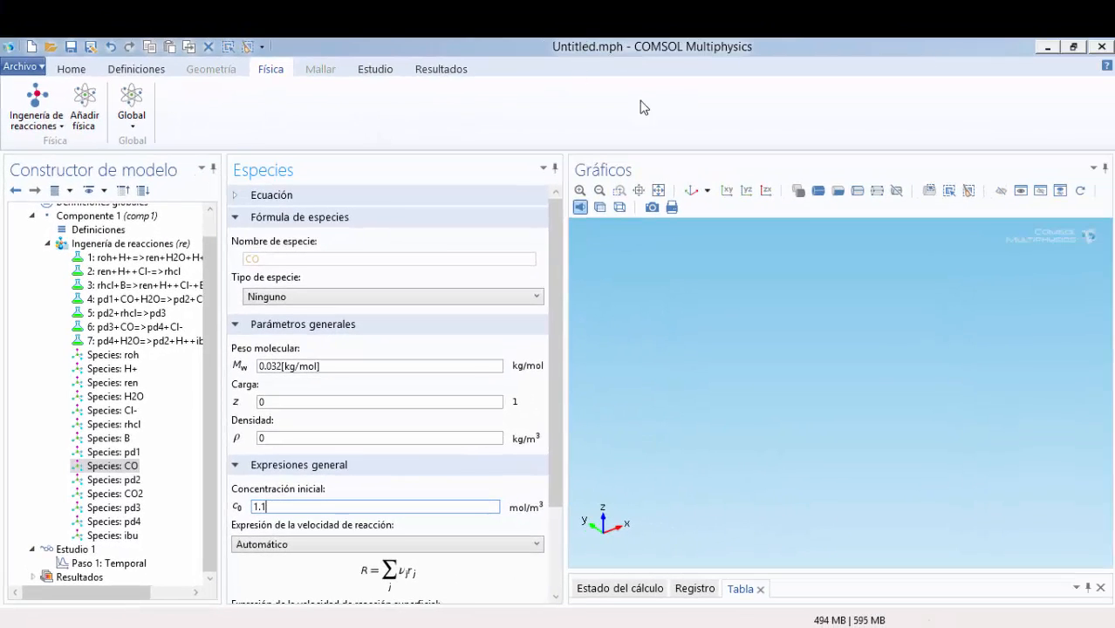
Set the output times of the Temporal step in Estudio 1 to 0 3600*5 seconds
click(131, 563)
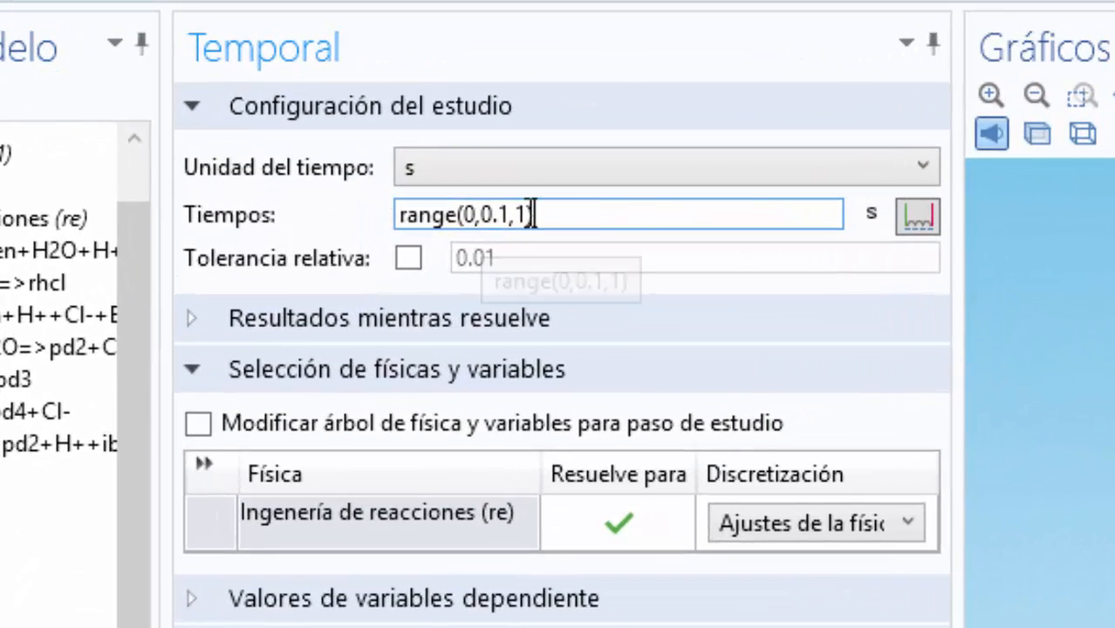
drag(534, 215, 408, 214)
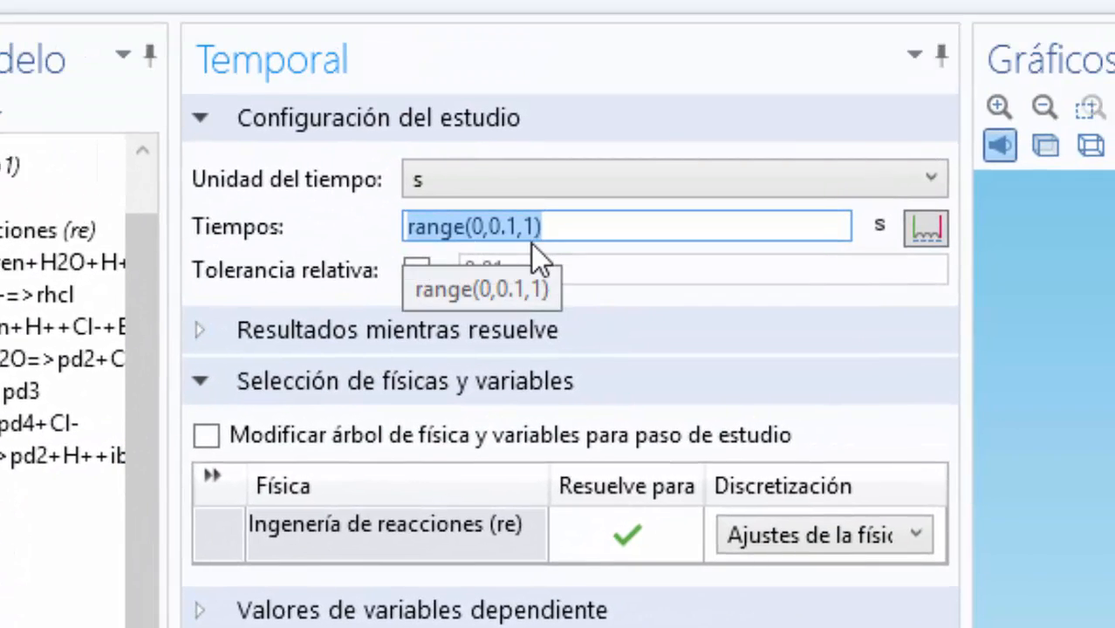
text(0)
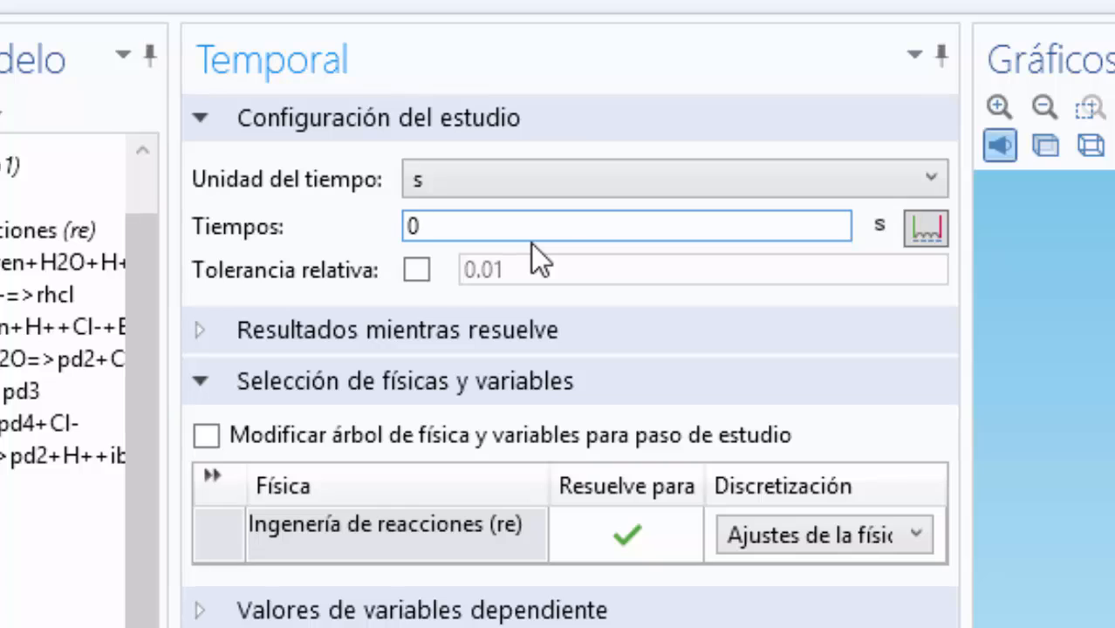
text(3600*)
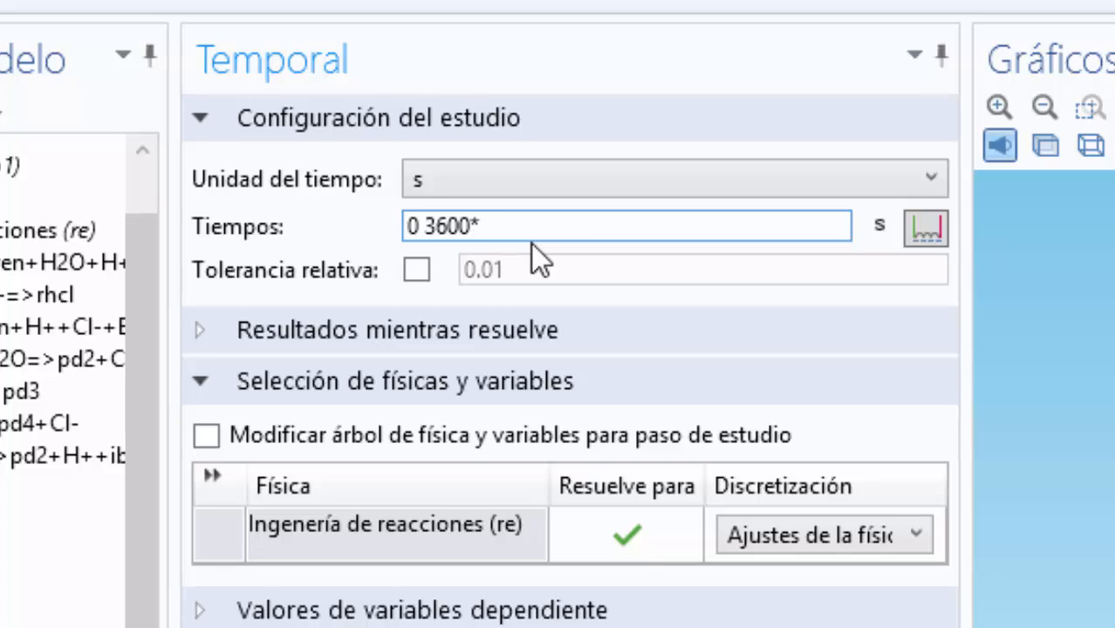
text(5)
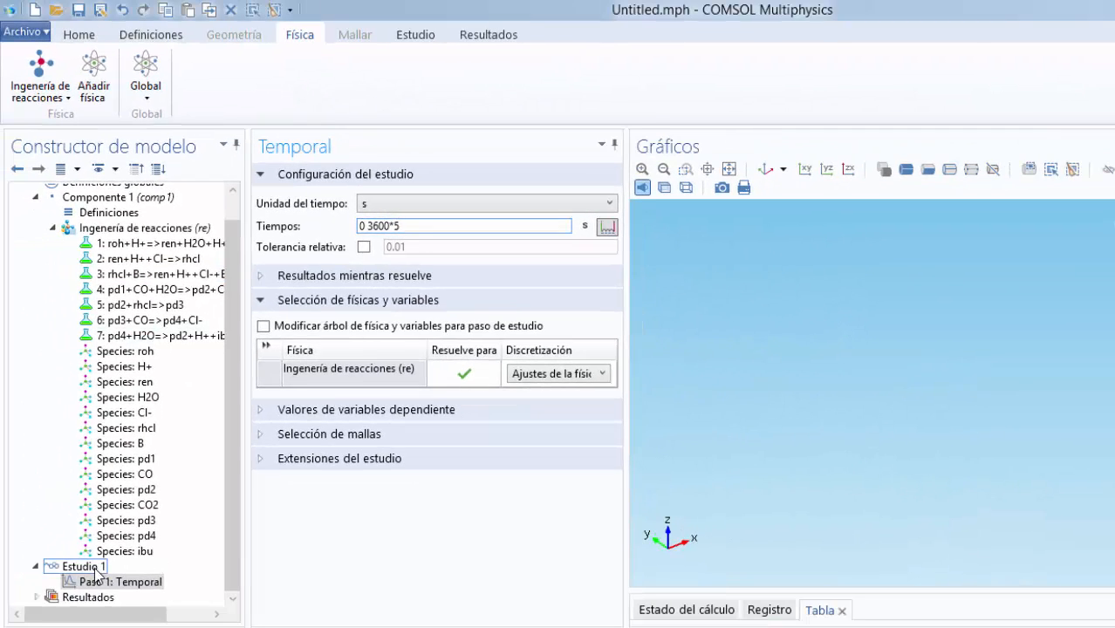
Generate the default solver for Estudio 1 and expand Resolvedor 1 in the model tree
click(427, 36)
click(348, 74)
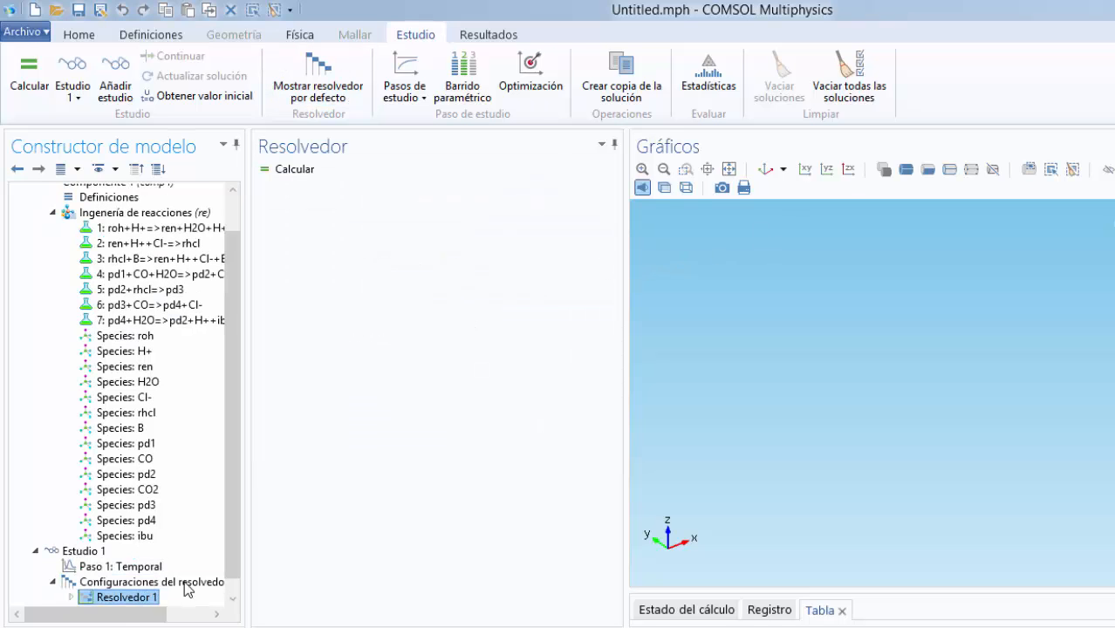
drag(233, 567, 236, 588)
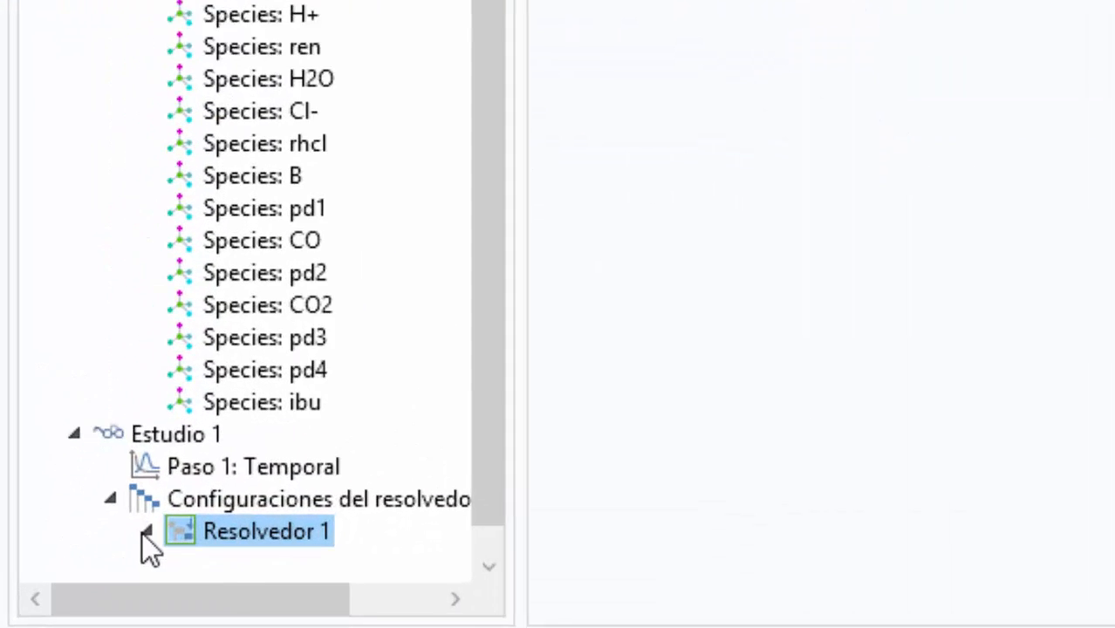
click(70, 582)
scroll(528, 468, down, 1)
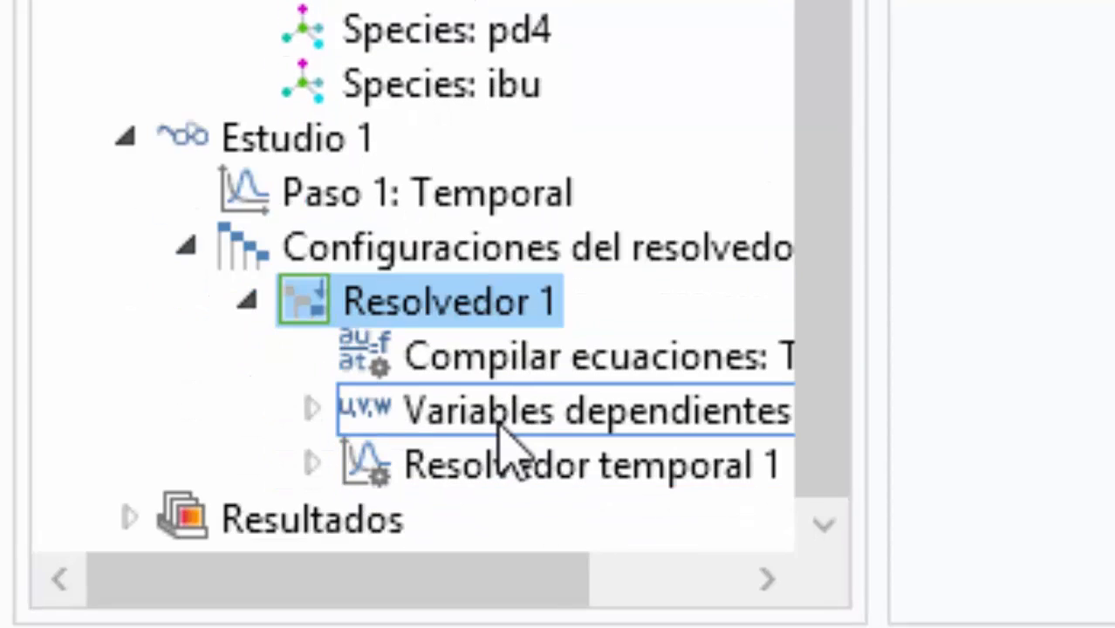
In the output settings of Resolvedor temporal 1, set the times to store to Pasos tomados por el resolvedor
click(504, 475)
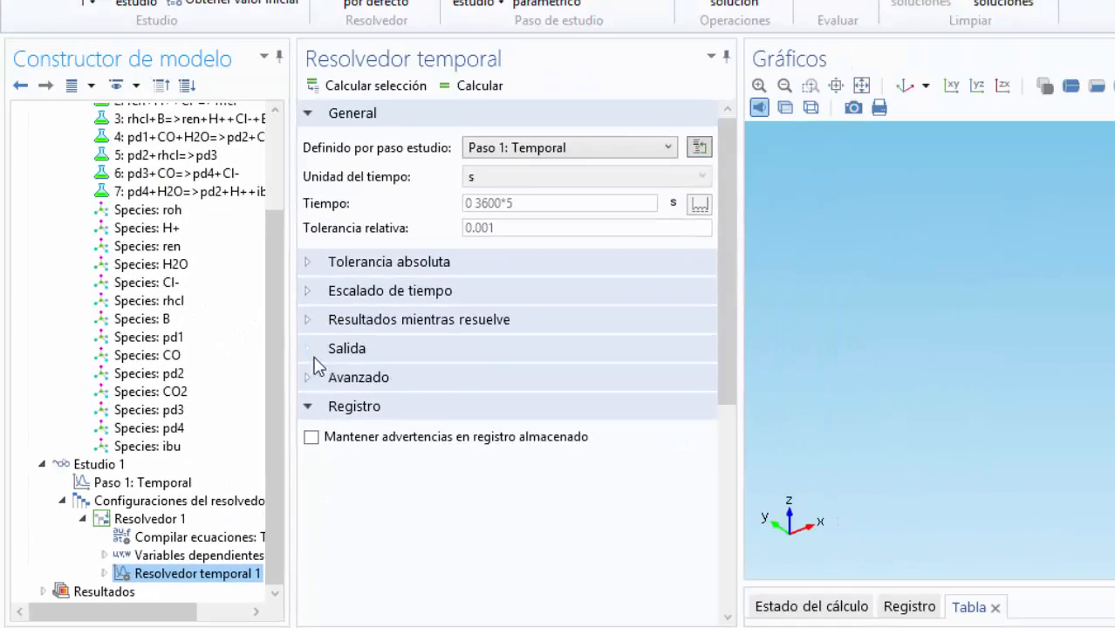
click(311, 356)
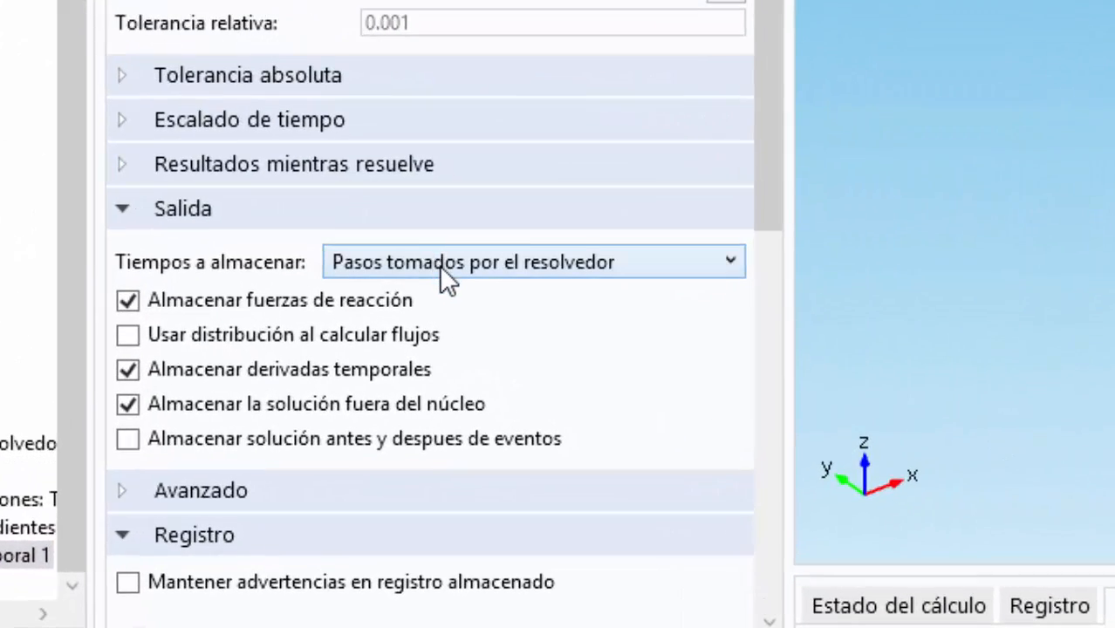
click(500, 276)
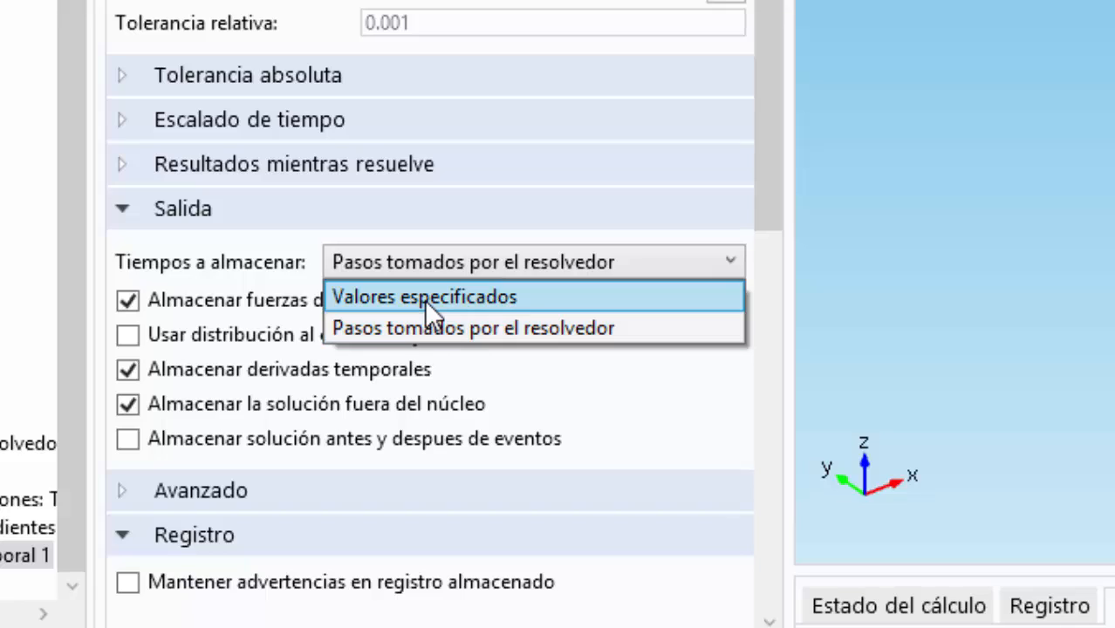
click(414, 322)
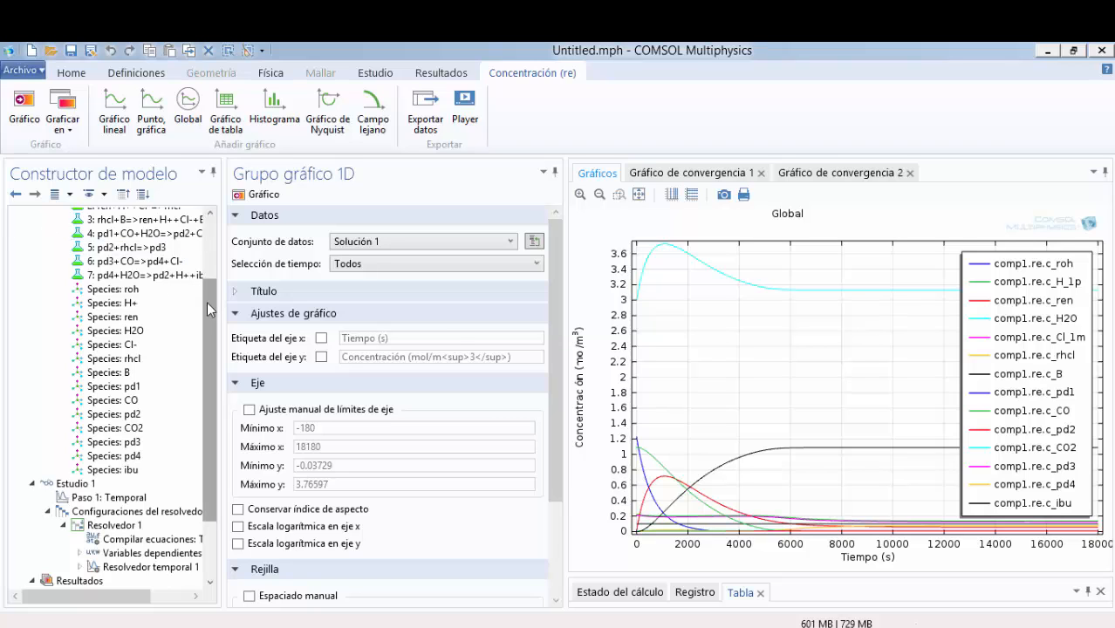
Add a new reaction to the Ingenería de reacciones physics after the seven existing ones
scroll(213, 262, up, 2)
scroll(221, 254, up, 1)
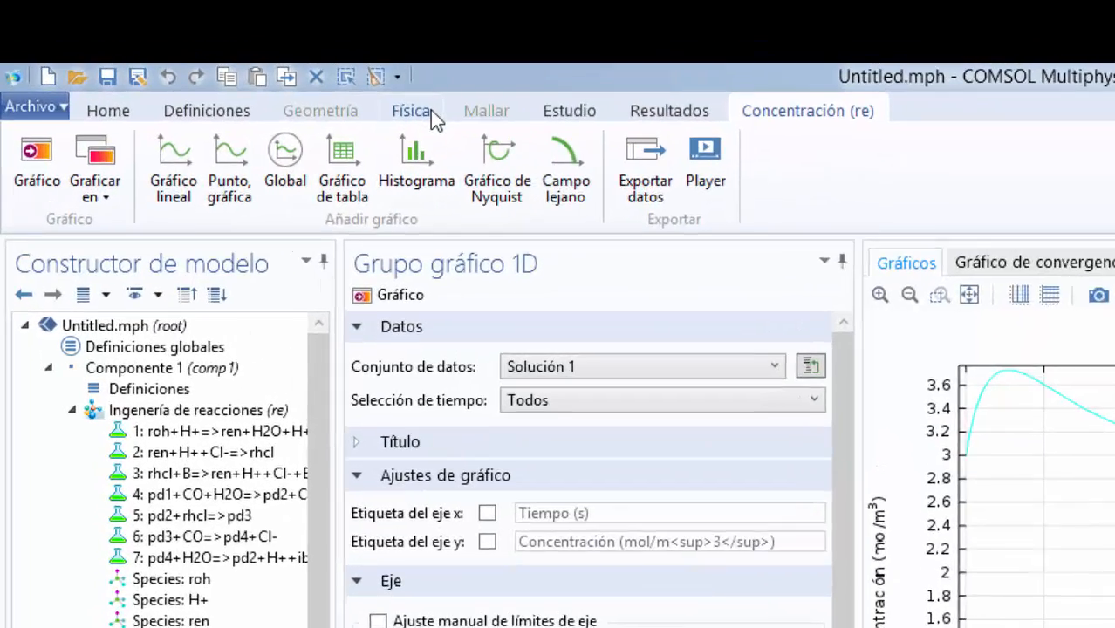
click(272, 75)
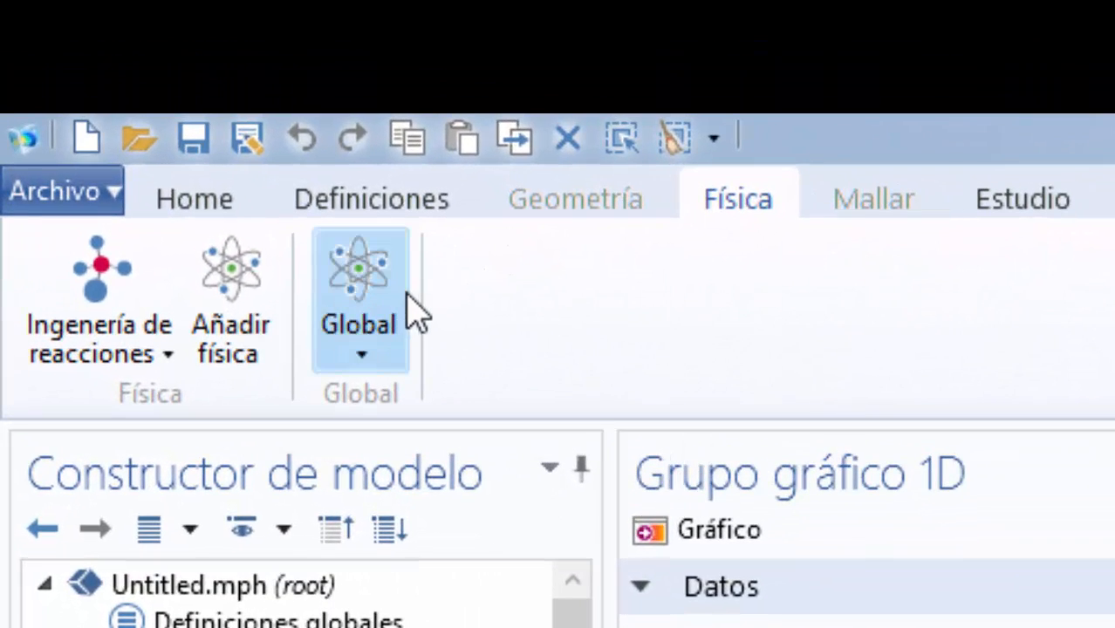
click(358, 271)
click(143, 417)
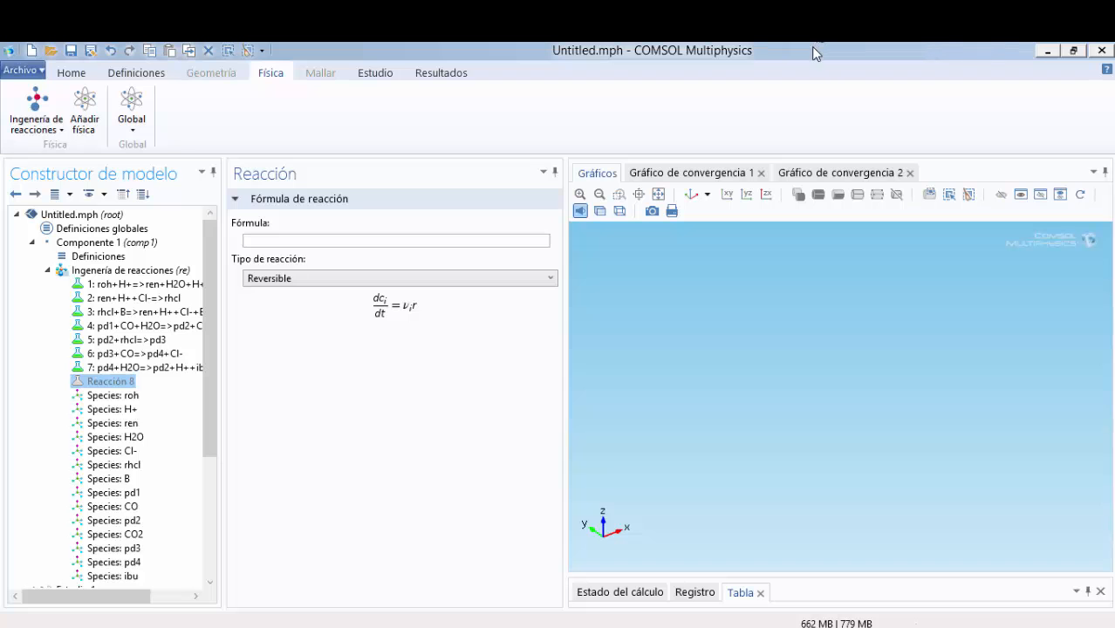
Place COMSOL beside the PowerPoint presentation and copy the esterification formula Ibu+roh+H+<=>ester+H2O+H+ from slide 9
drag(817, 52, 1, 54)
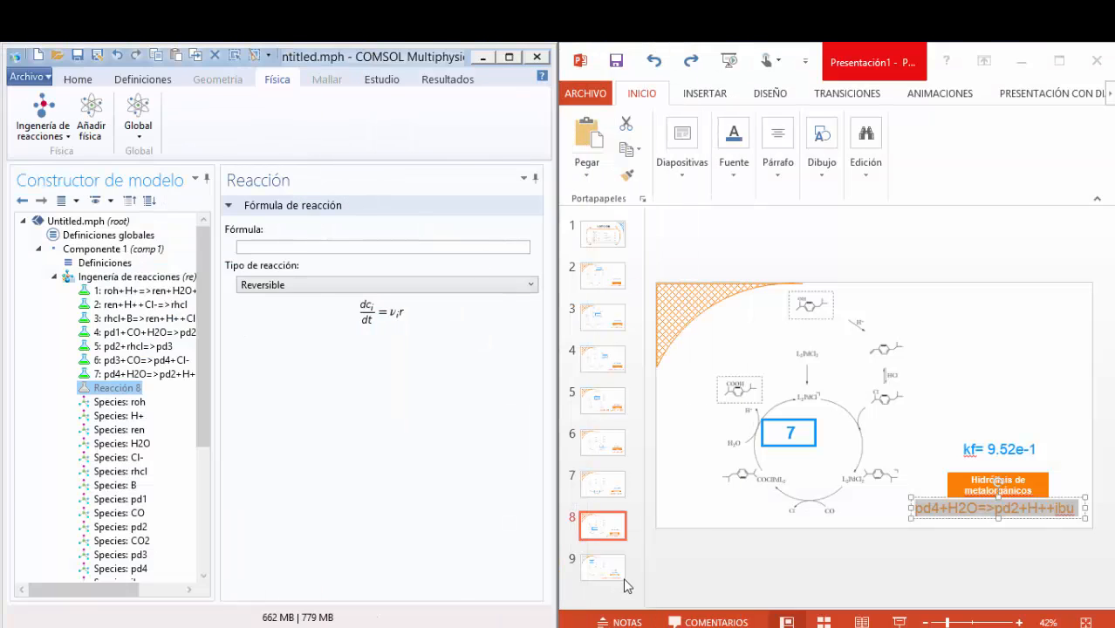
click(599, 568)
click(599, 567)
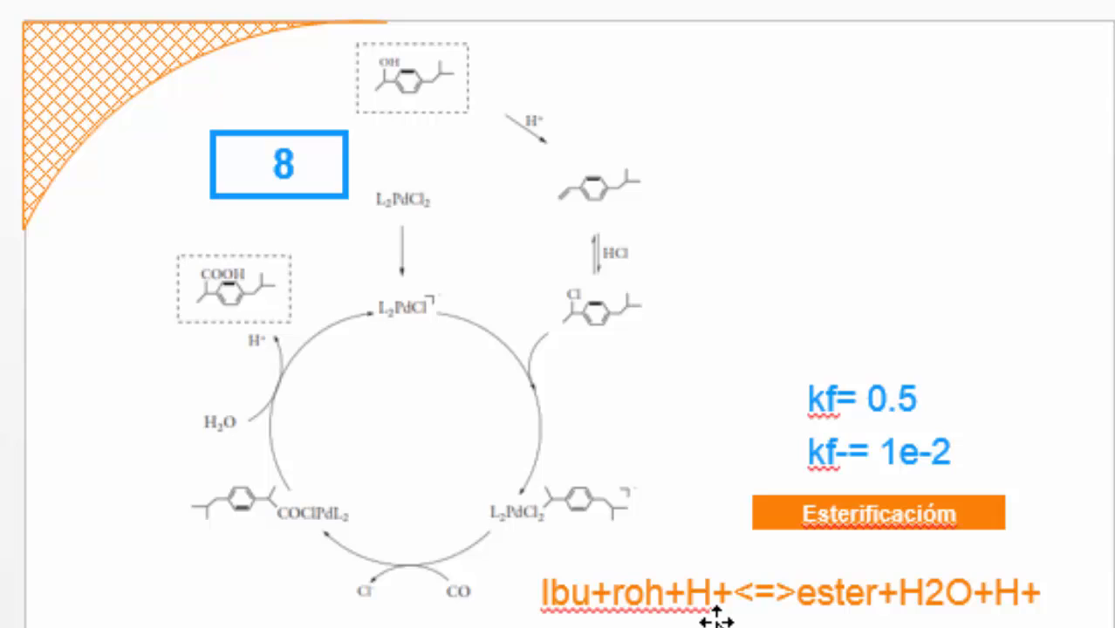
scroll(716, 618, up, 1)
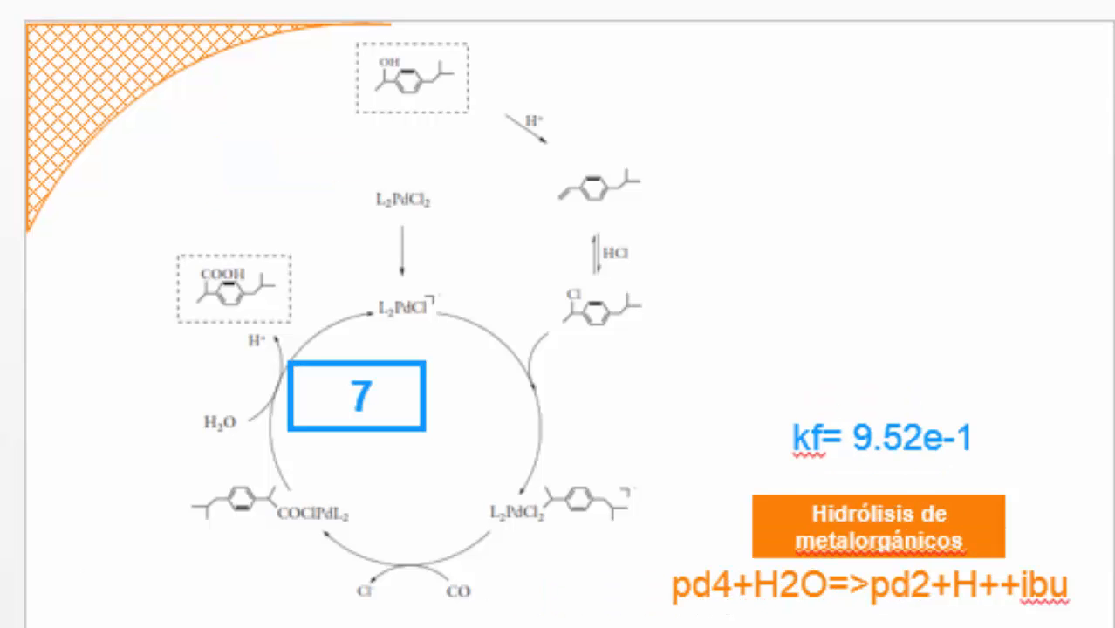
scroll(722, 610, down, 1)
click(689, 593)
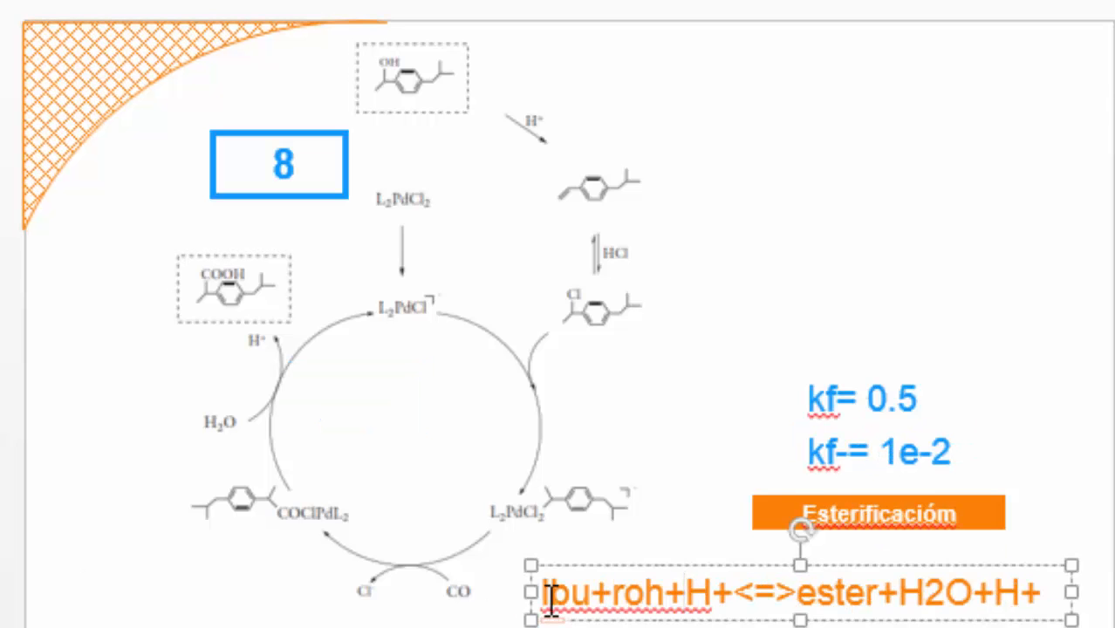
drag(545, 598, 1040, 598)
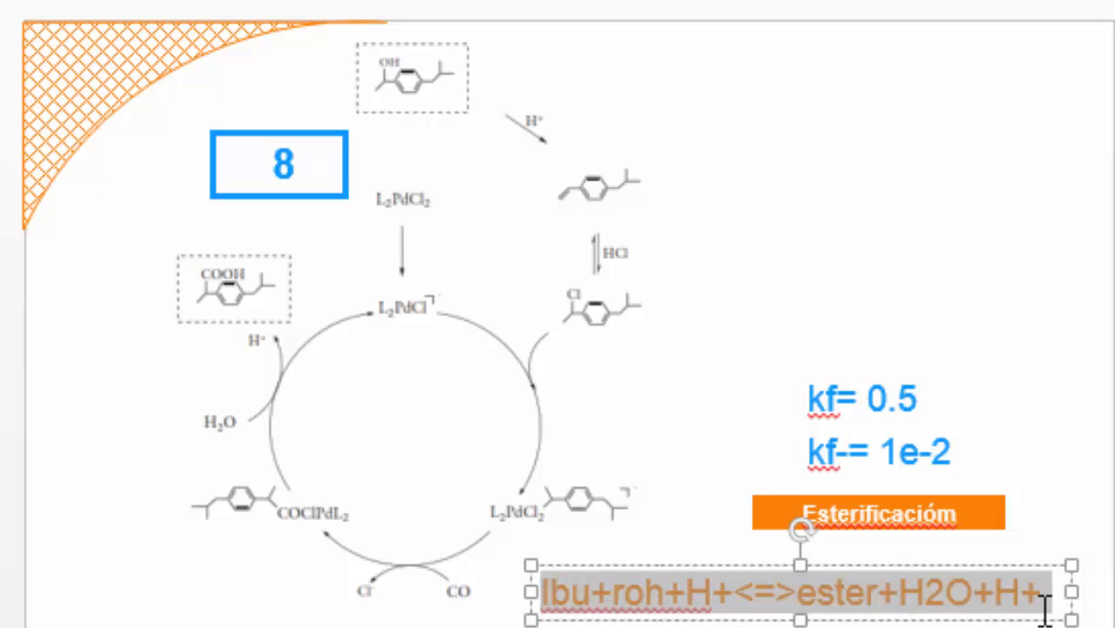
key(ctrl+c)
Enter Ibu+roh+H+<=>ester+H2O+H+ as the formula of Reacción 8 in COMSOL and apply it
click(306, 248)
key(ctrl+v)
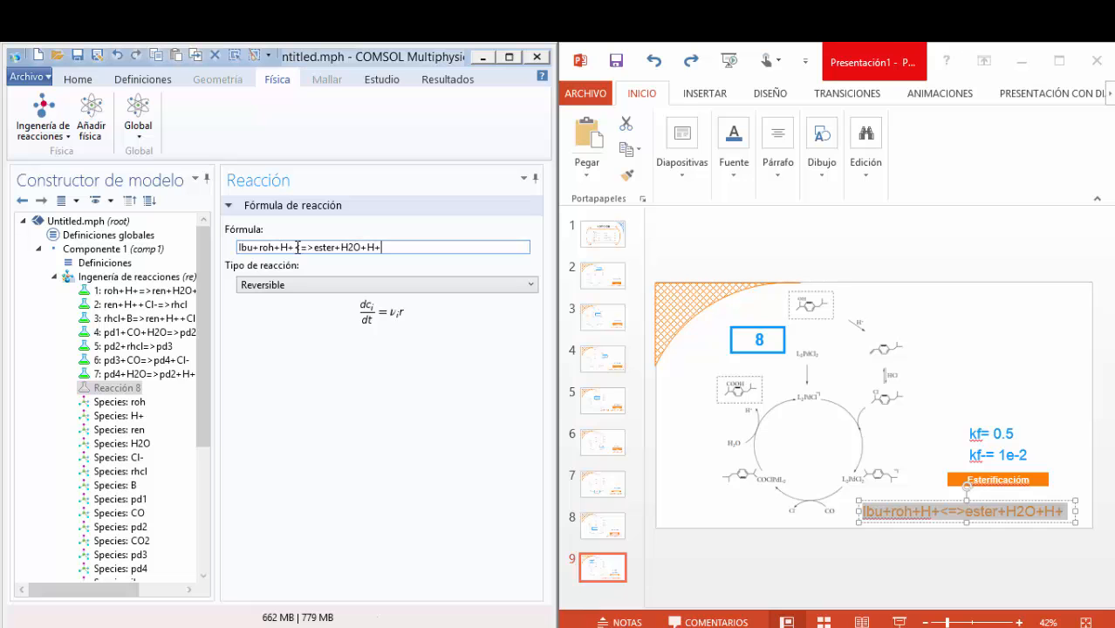
drag(297, 247, 312, 247)
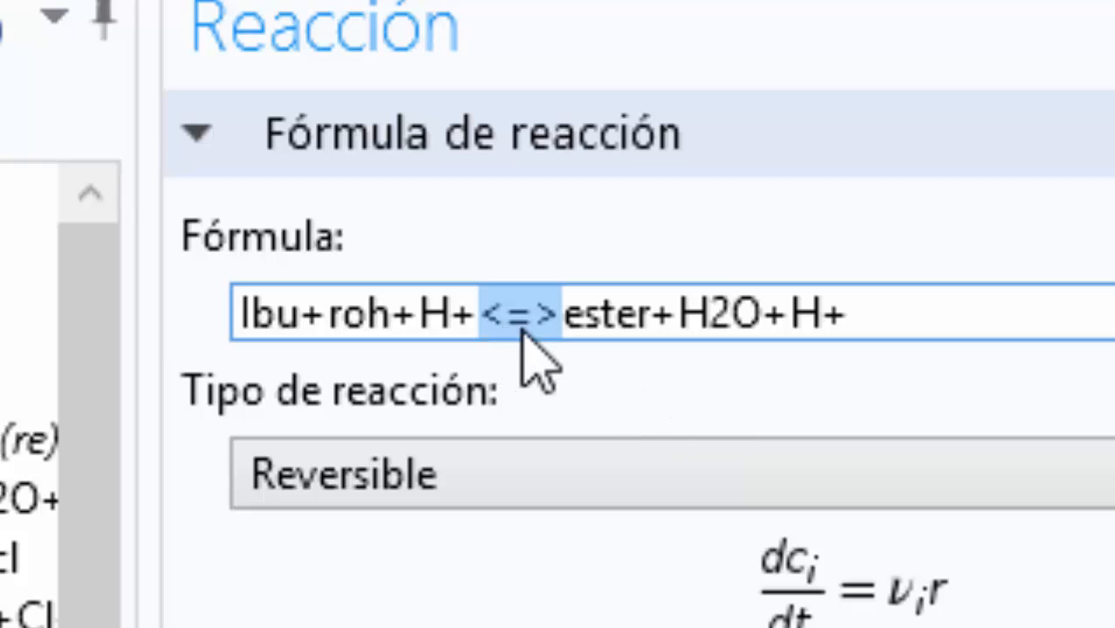
click(652, 384)
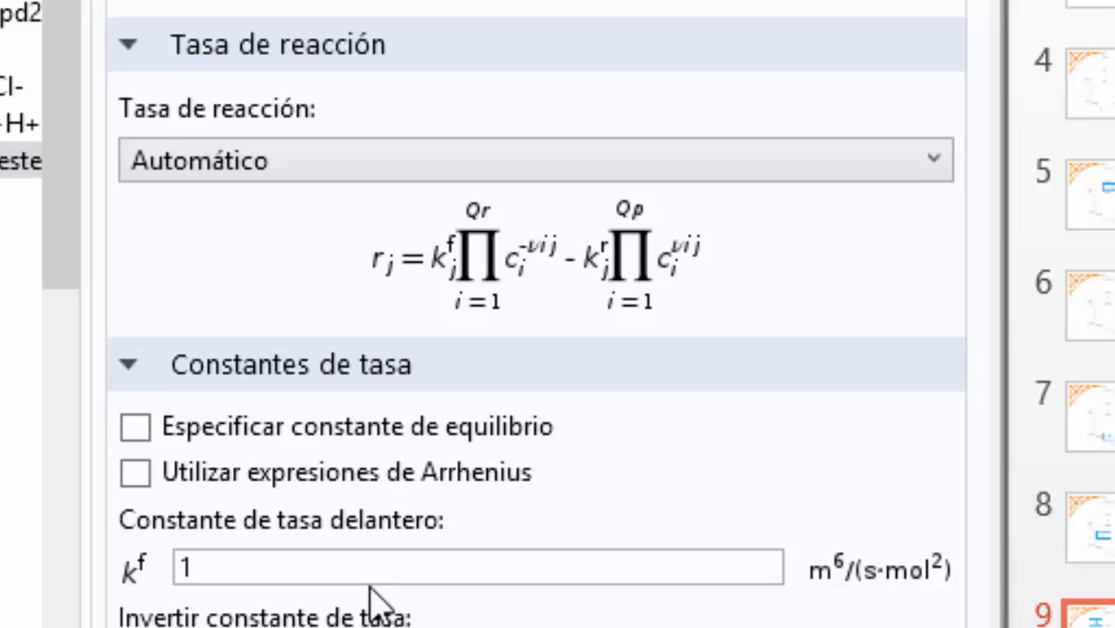
Set the esterification reaction's forward rate constant to 0.5 and its reverse rate constant to 1e-2
click(374, 479)
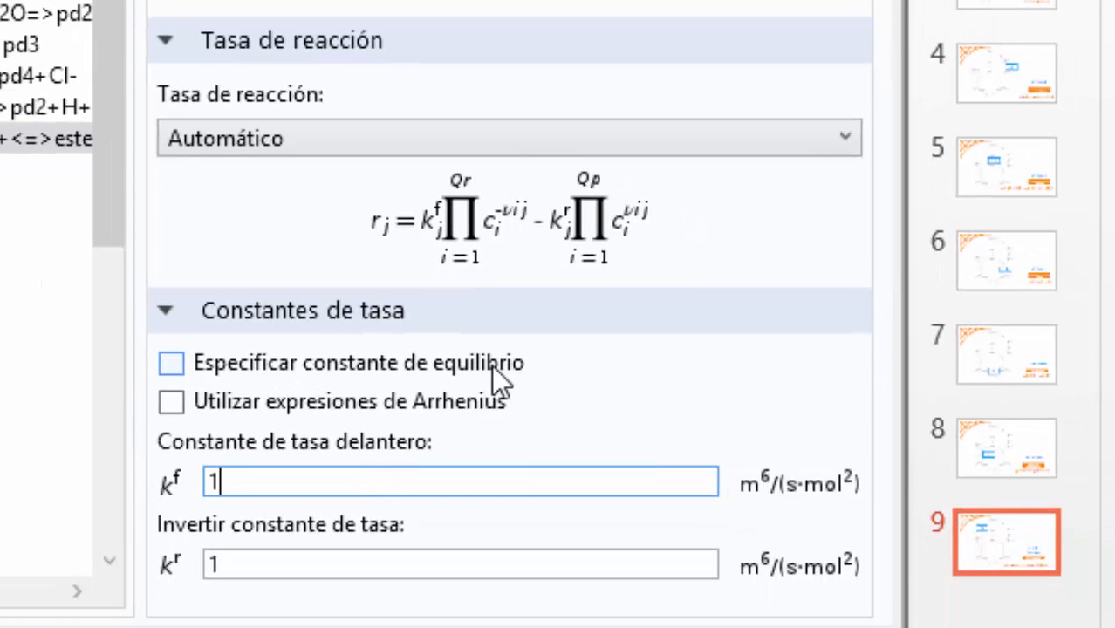
key(BackSpace)
text(0.5)
click(293, 563)
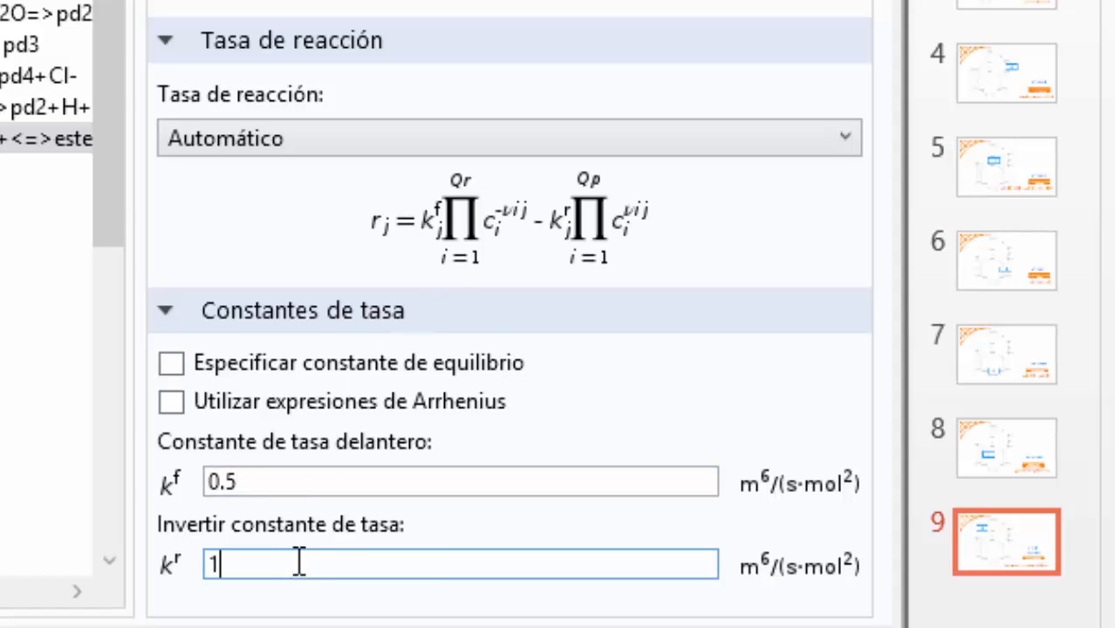
key(BackSpace)
text(1e-2)
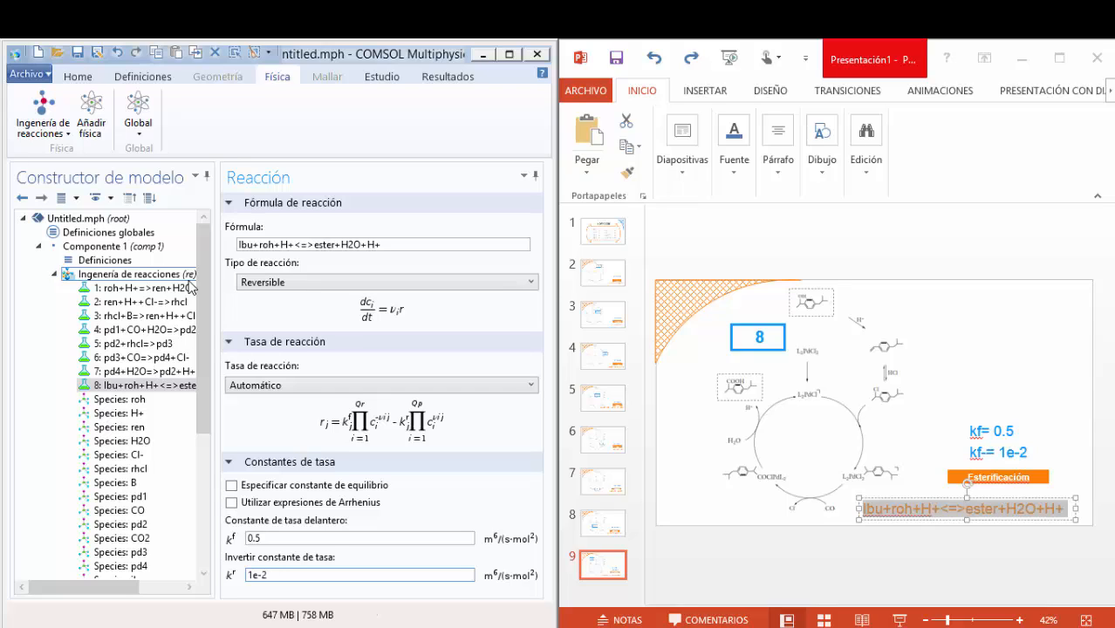
Maximize COMSOL and add a second study of the preset type Temporal for the Ingenería de reacciones physics
click(516, 52)
click(375, 70)
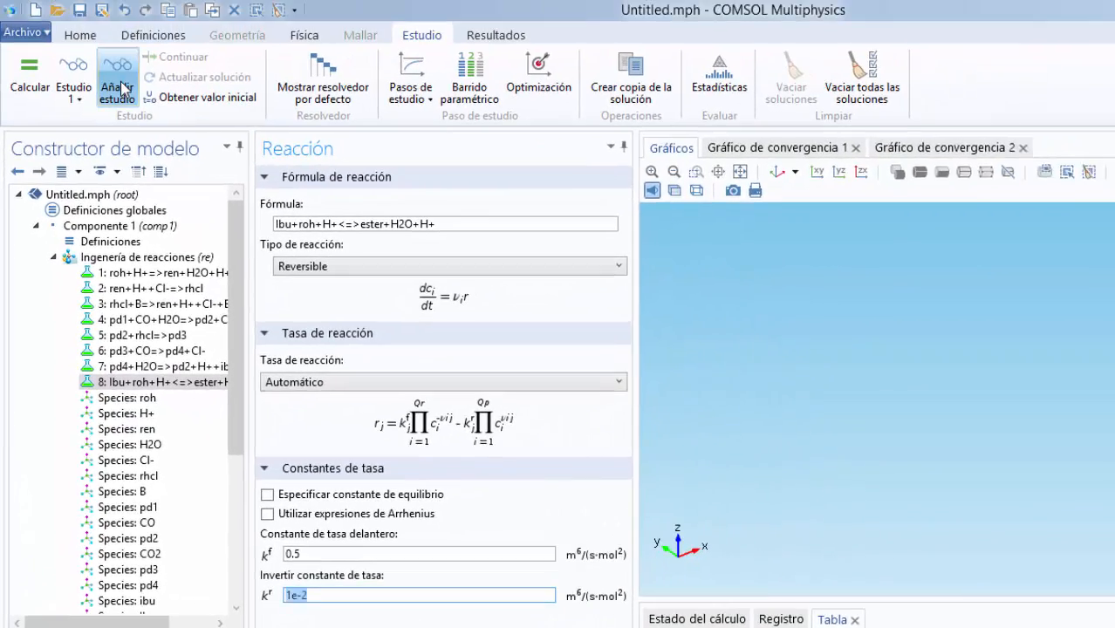
click(117, 87)
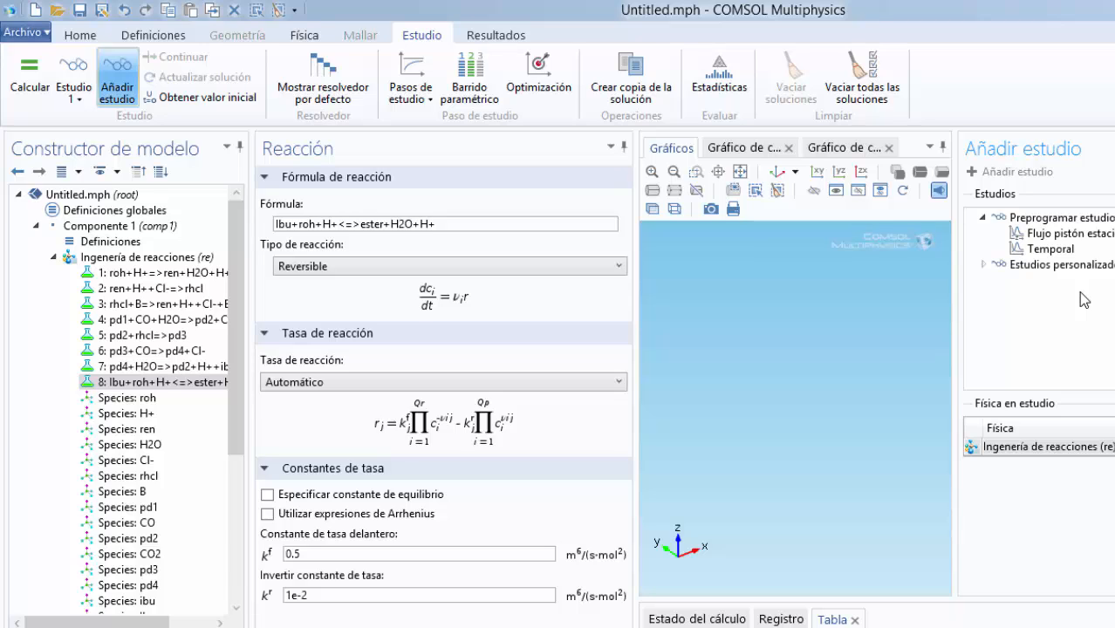
click(1057, 250)
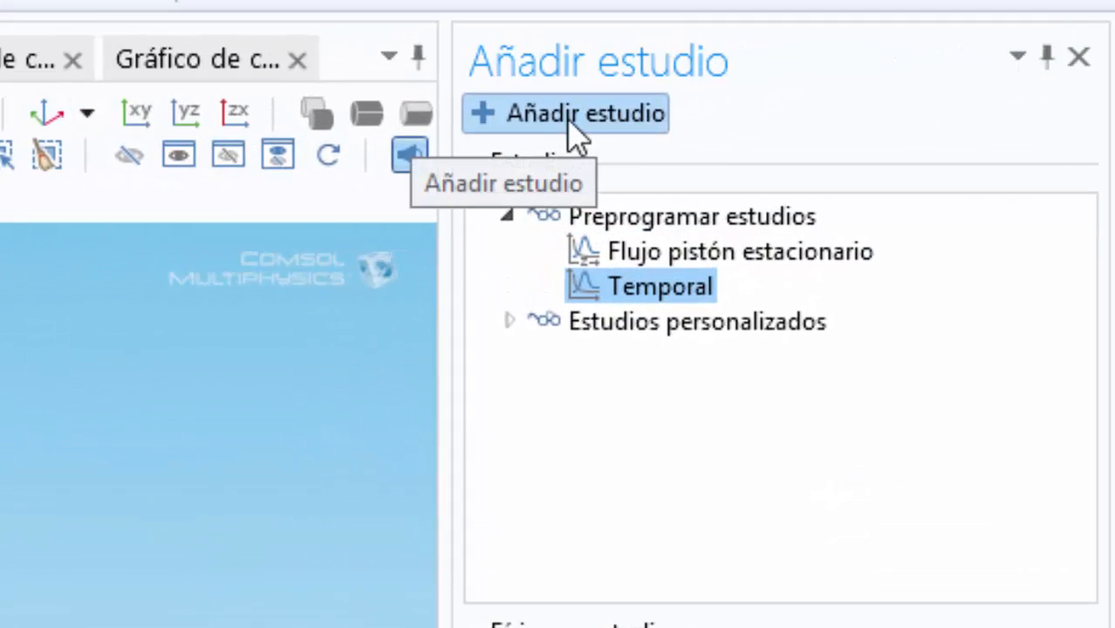
click(815, 145)
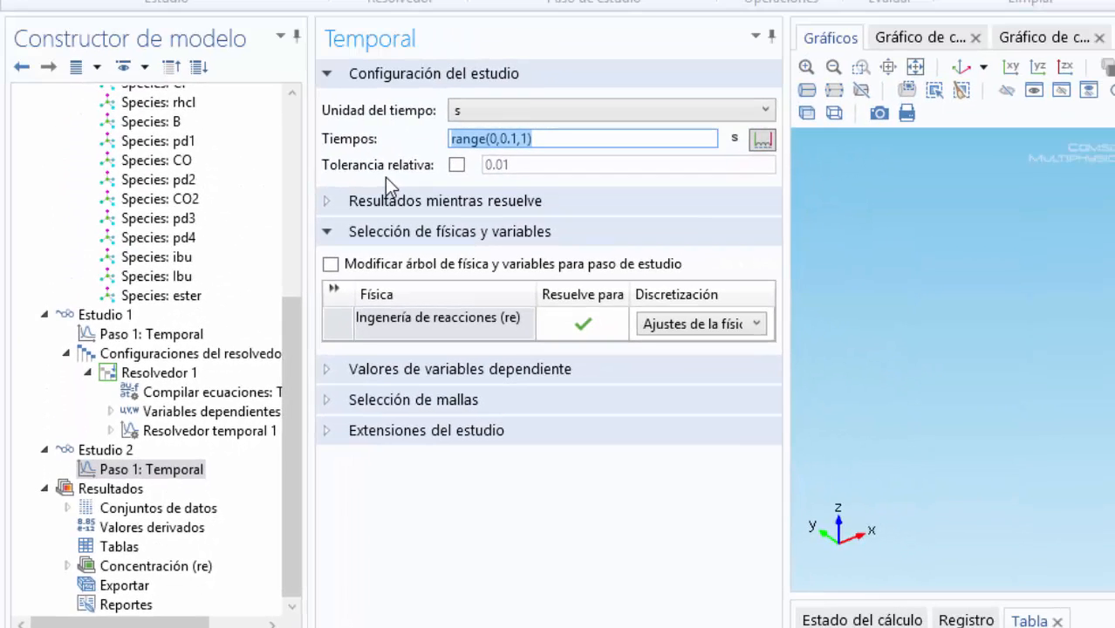
Set the output times of the Temporal step in Estudio 2 to 0 3600*12 seconds
text(0)
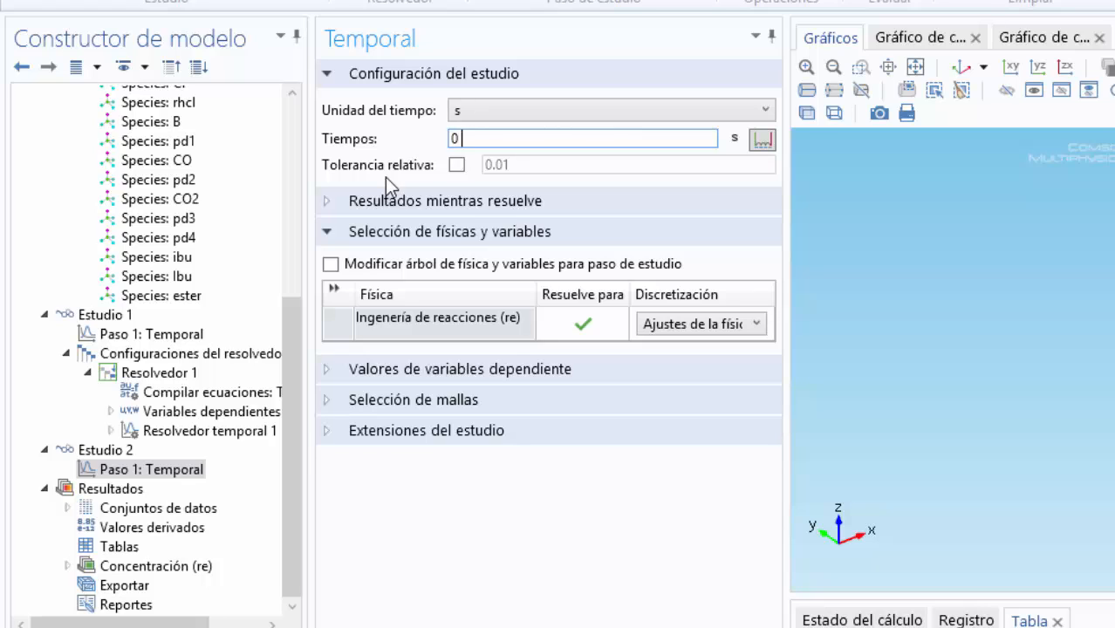
text( 3600*12)
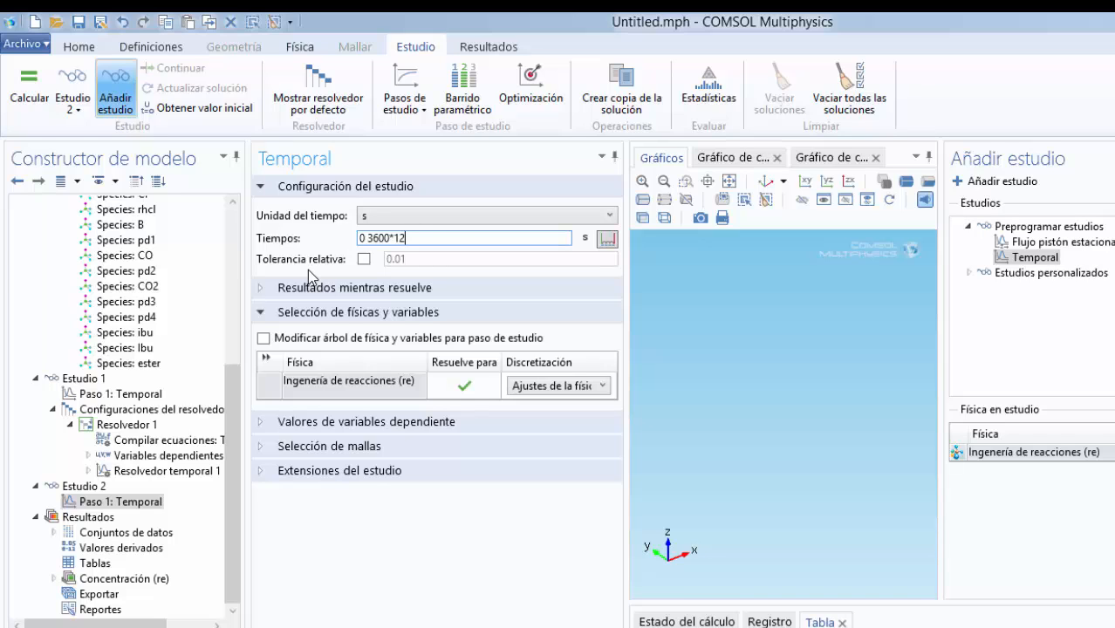
click(188, 500)
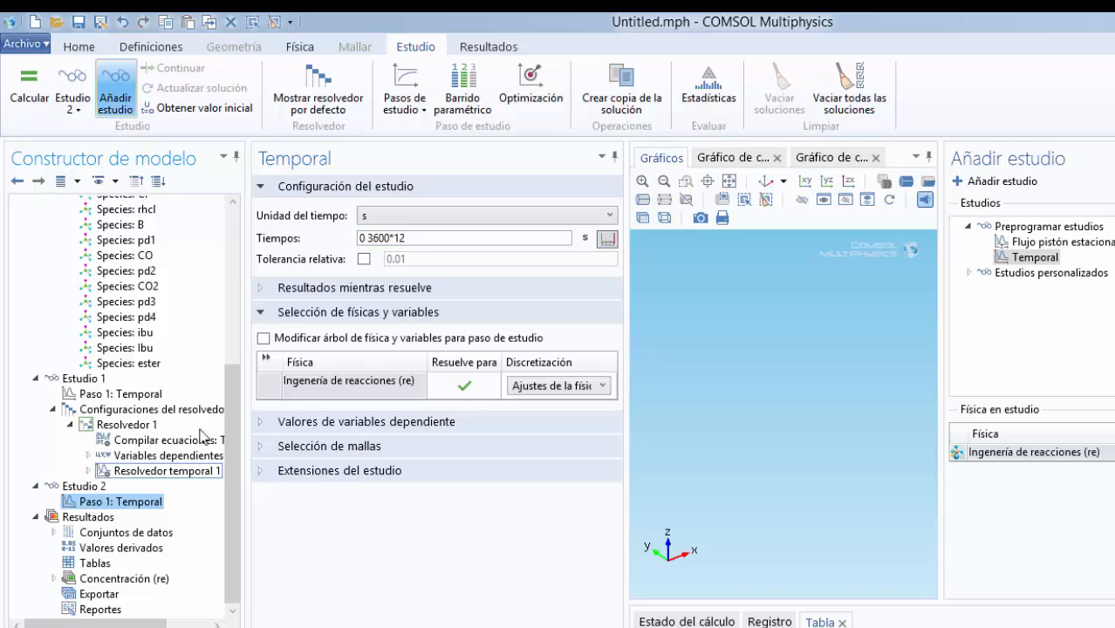
Generate the default solver for Estudio 2 and set its Resolvedor temporal 1 to store Pasos tomados por el resolvedor
click(330, 82)
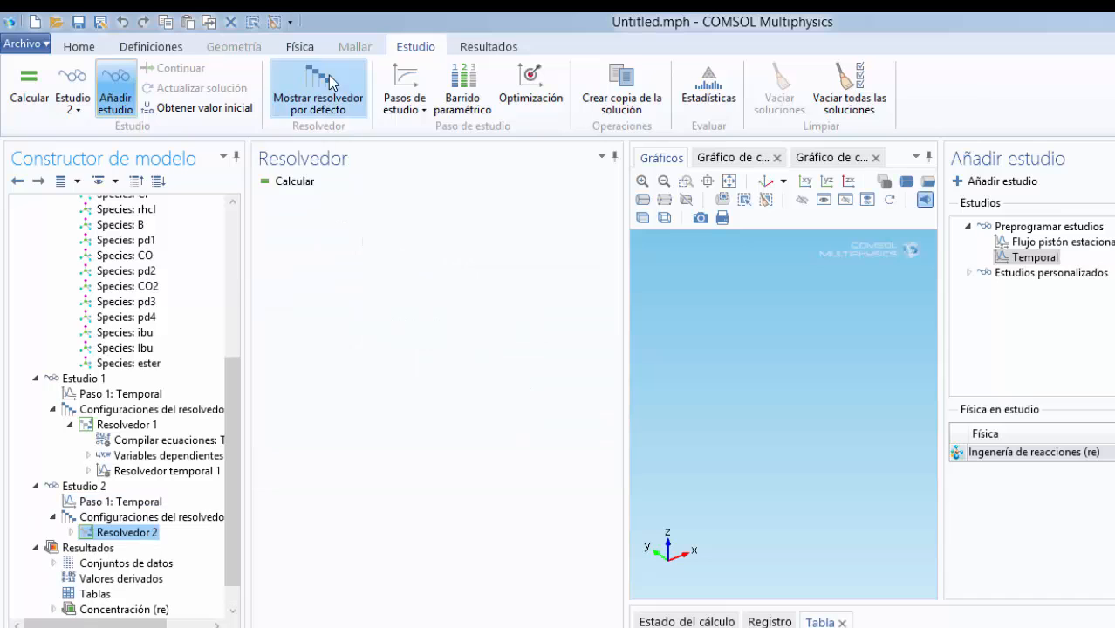
click(71, 532)
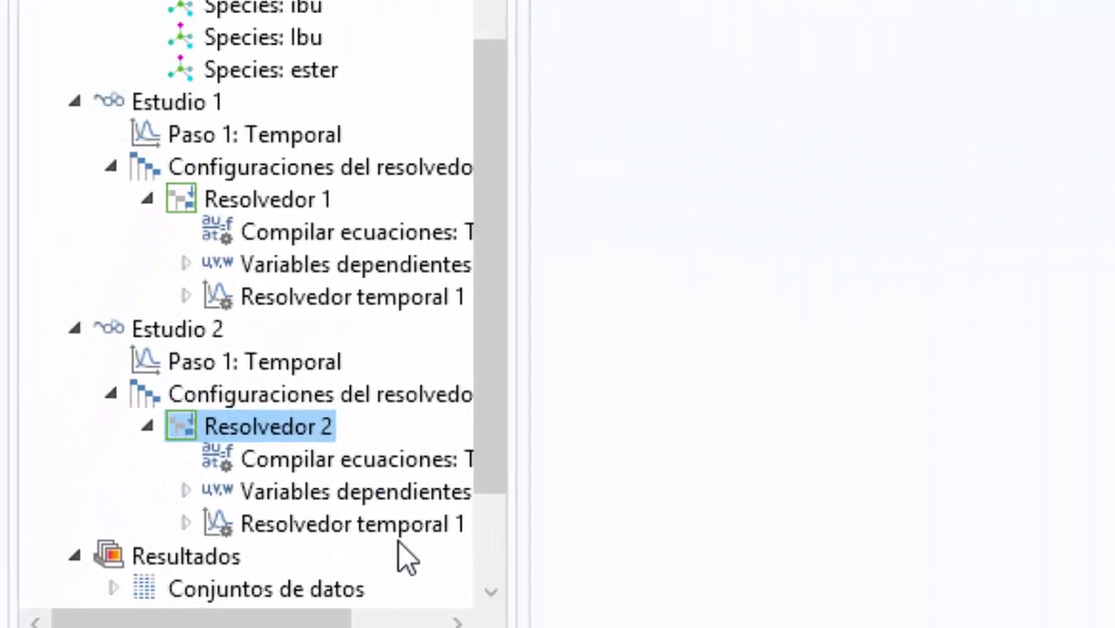
click(192, 578)
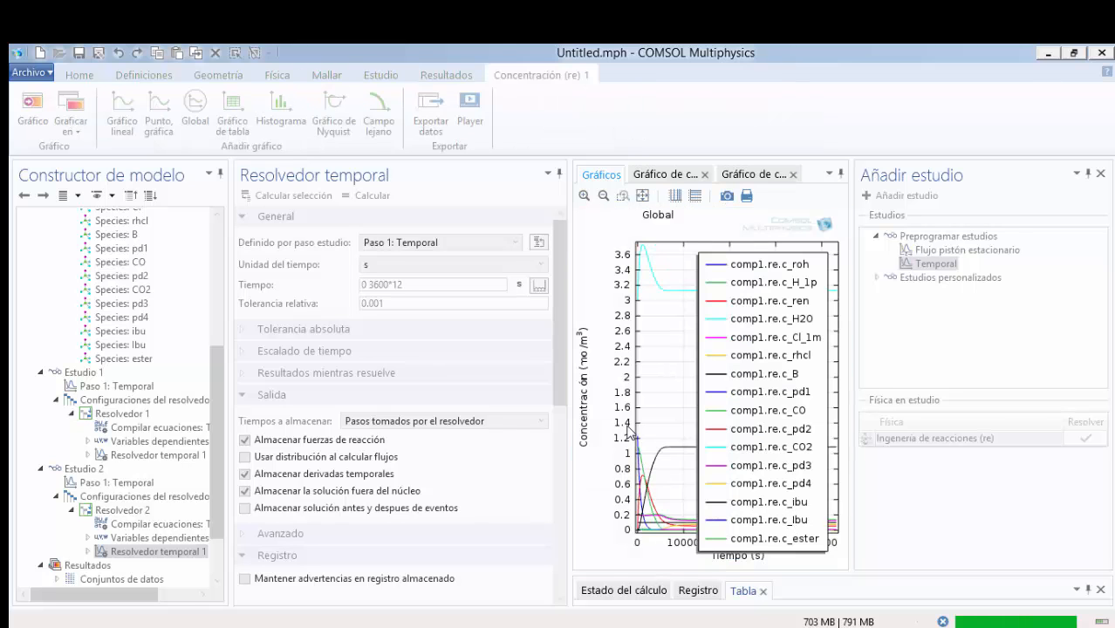
click(1101, 174)
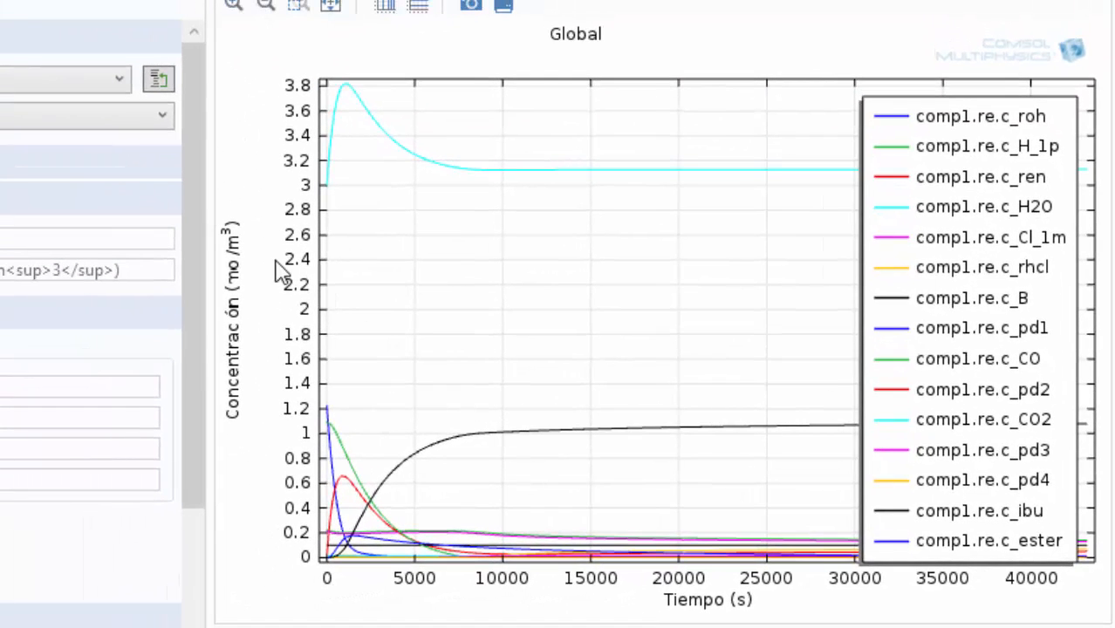
Select the Global 1 plot under Concentración (re) 1 and turn off Mostrar leyendas
drag(193, 135, 199, 361)
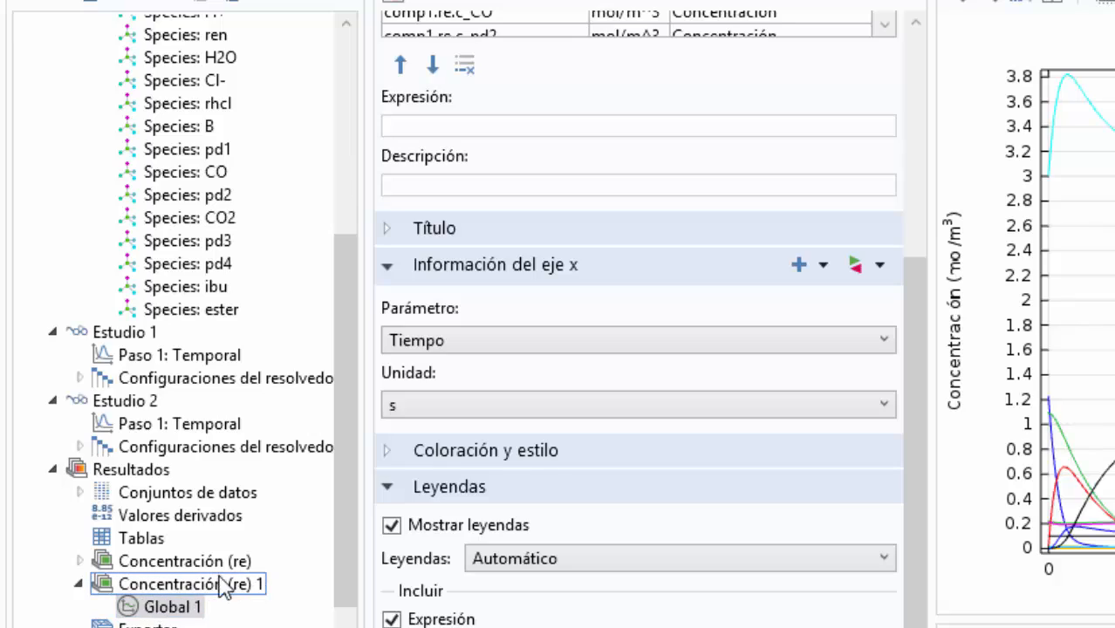
click(161, 606)
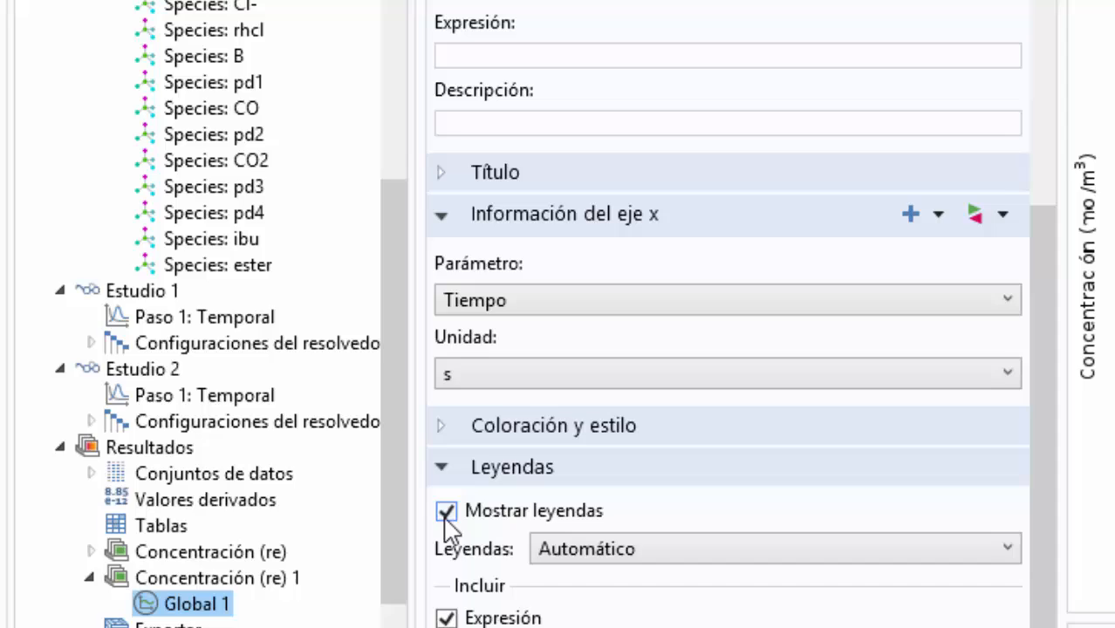
click(888, 394)
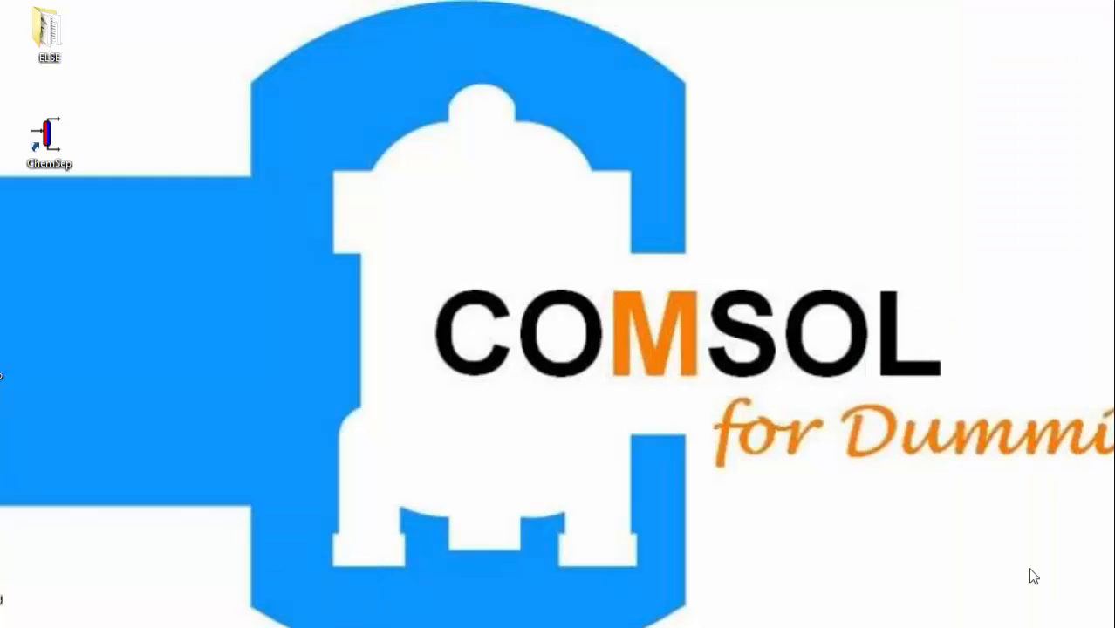
Search Windows for the configure tool and launch the TEA Thermo property package editor
key(super+c)
key(super+s)
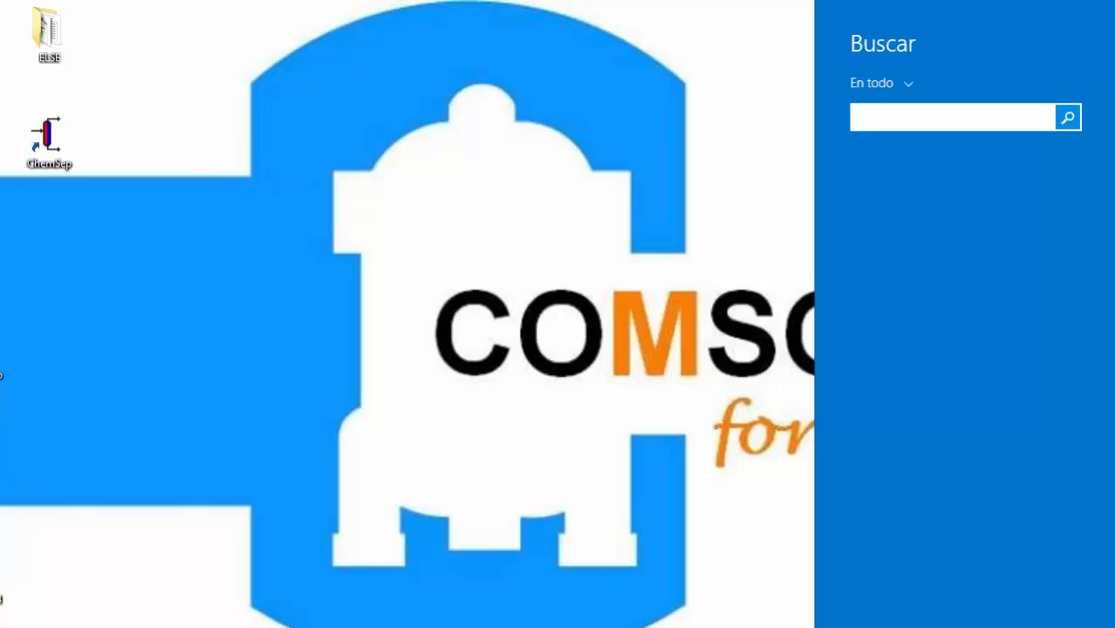
text(configure)
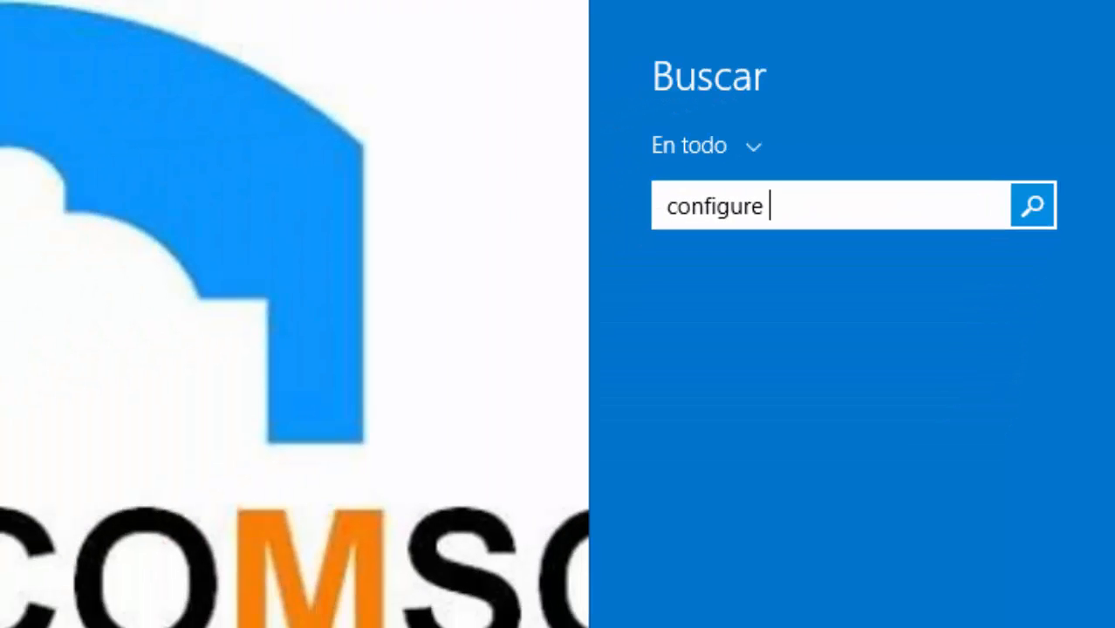
key(BackSpace)
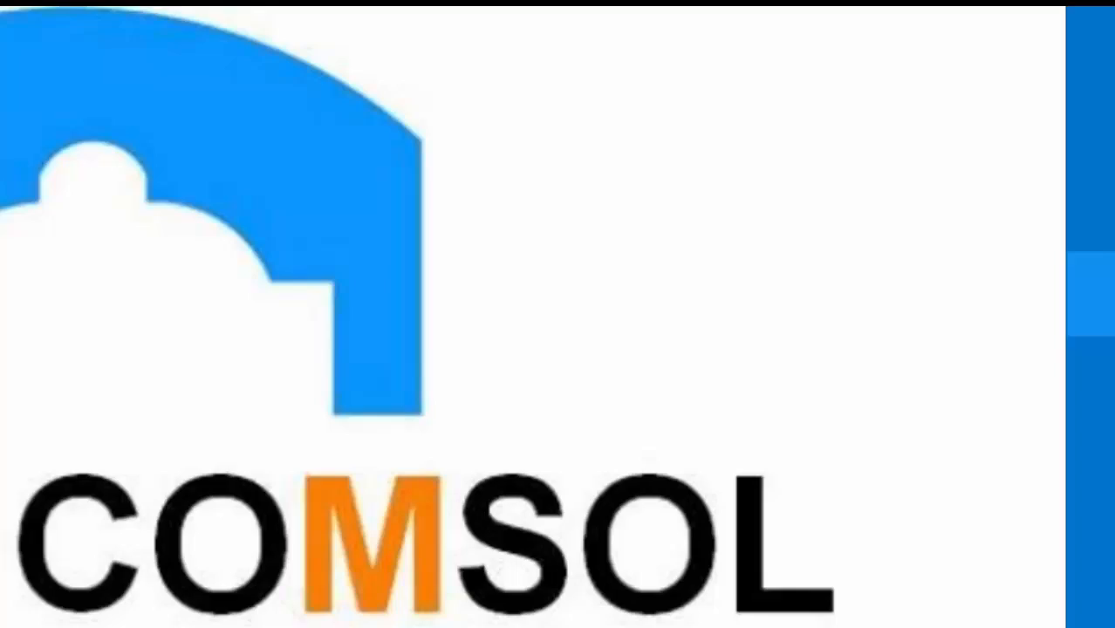
key(Return)
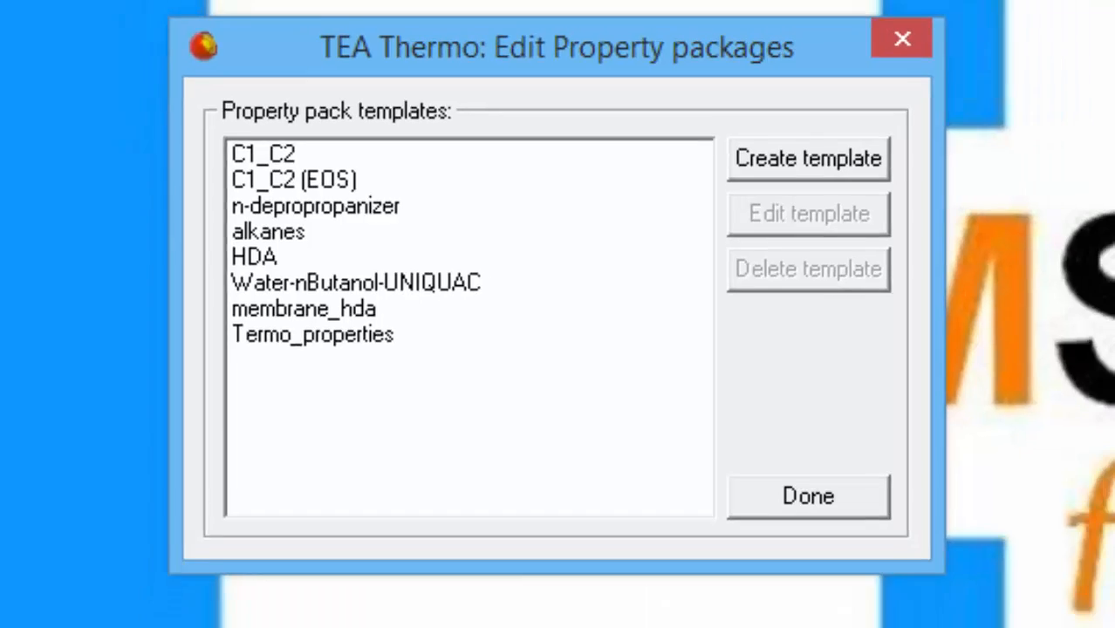
Create a property package template, using the exercise author's surname as Name and "Te resuelve el ejercicio de" plus that surname as Description
click(858, 155)
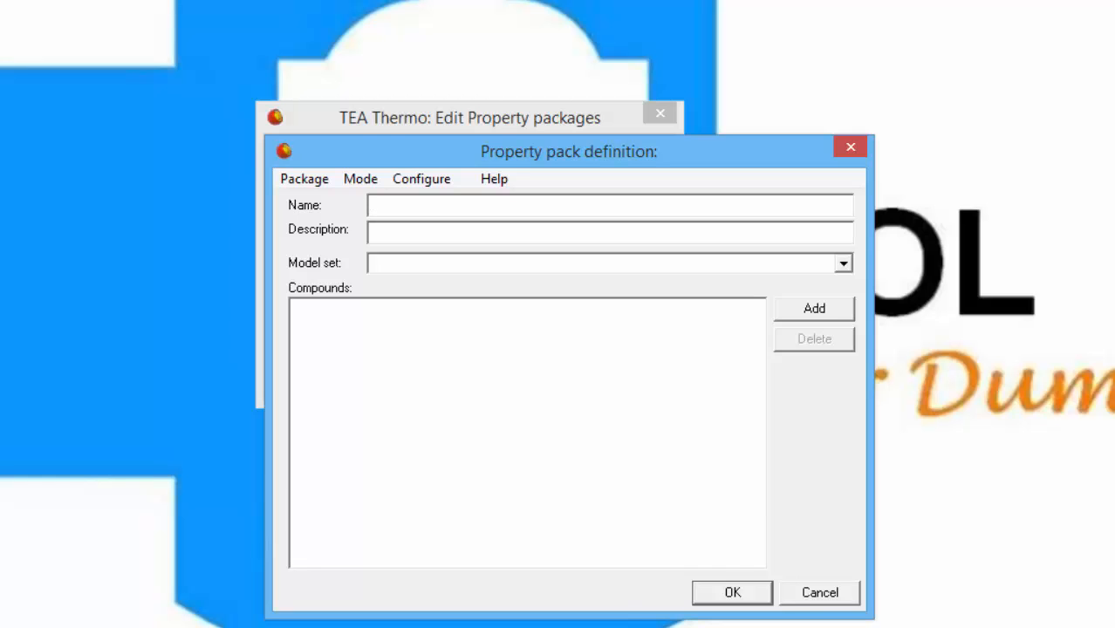
text(Orjuela)
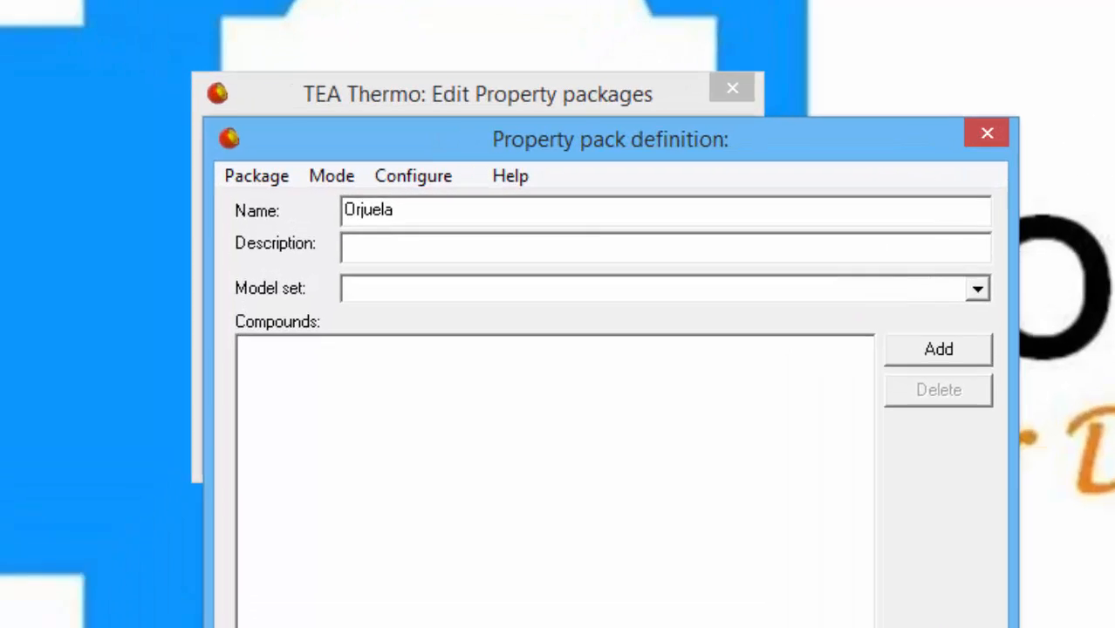
click(371, 232)
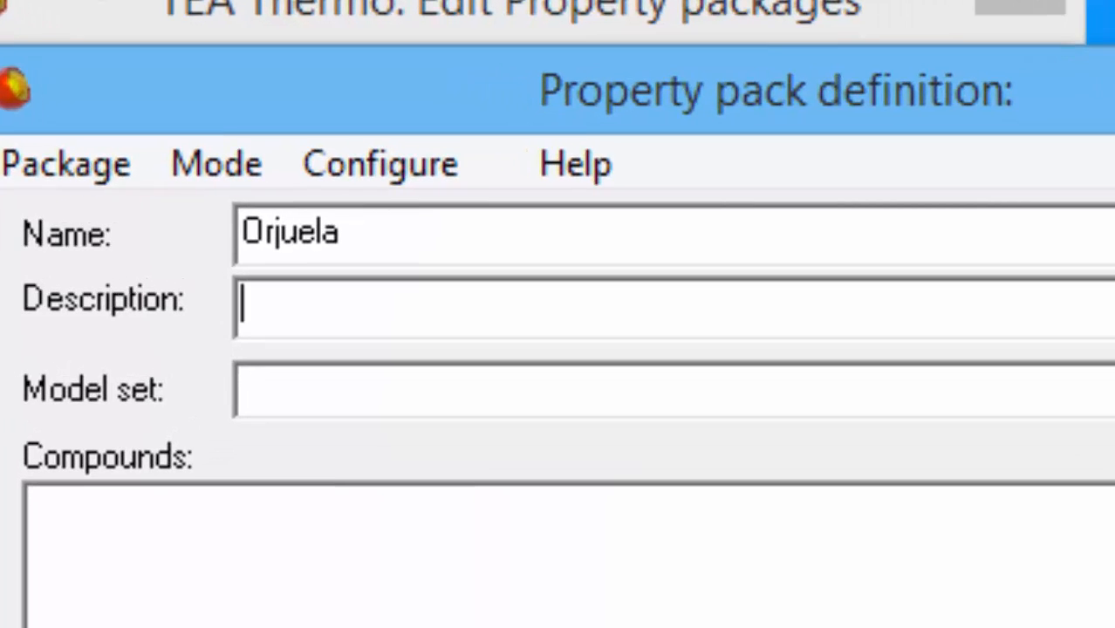
text(Te el)
key(BackSpace)
key(BackSpace)
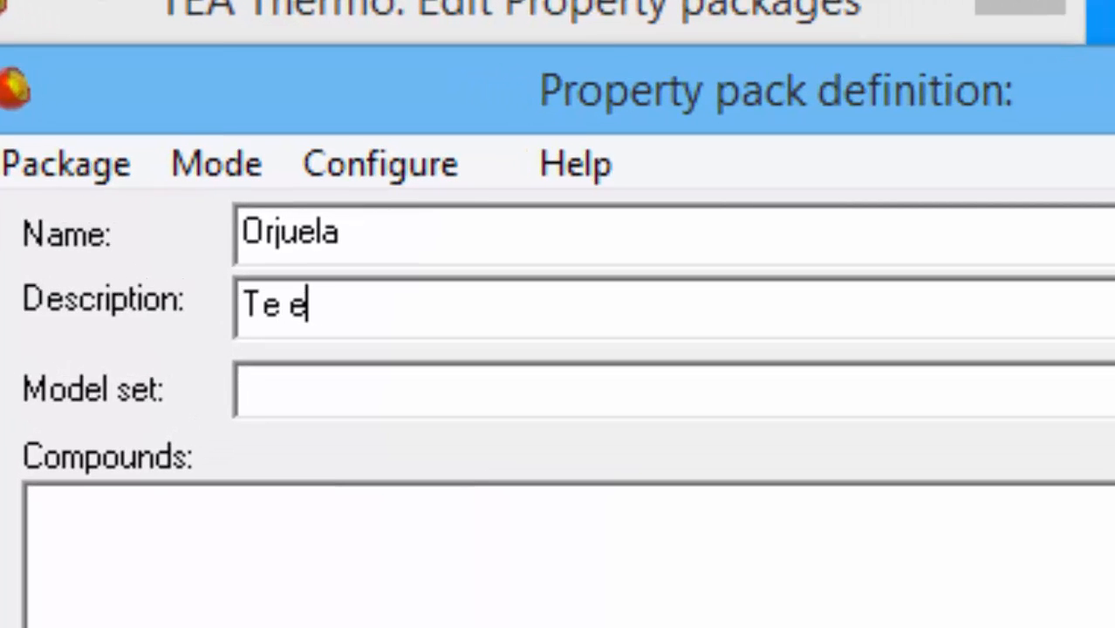
key(BackSpace)
text(resuelve el )
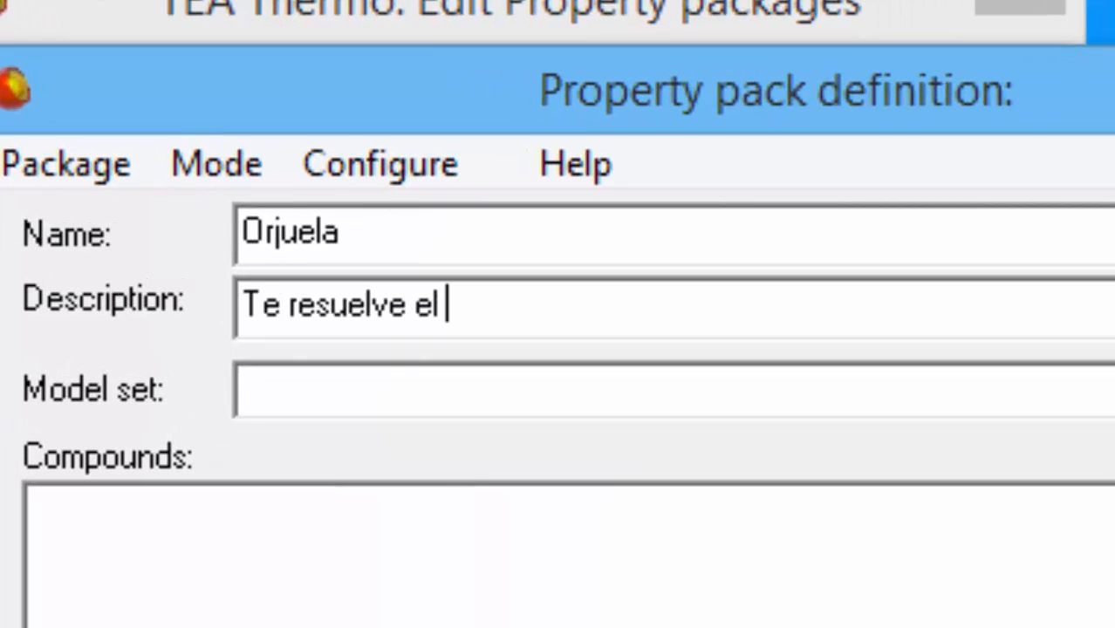
text(ejercicio de O)
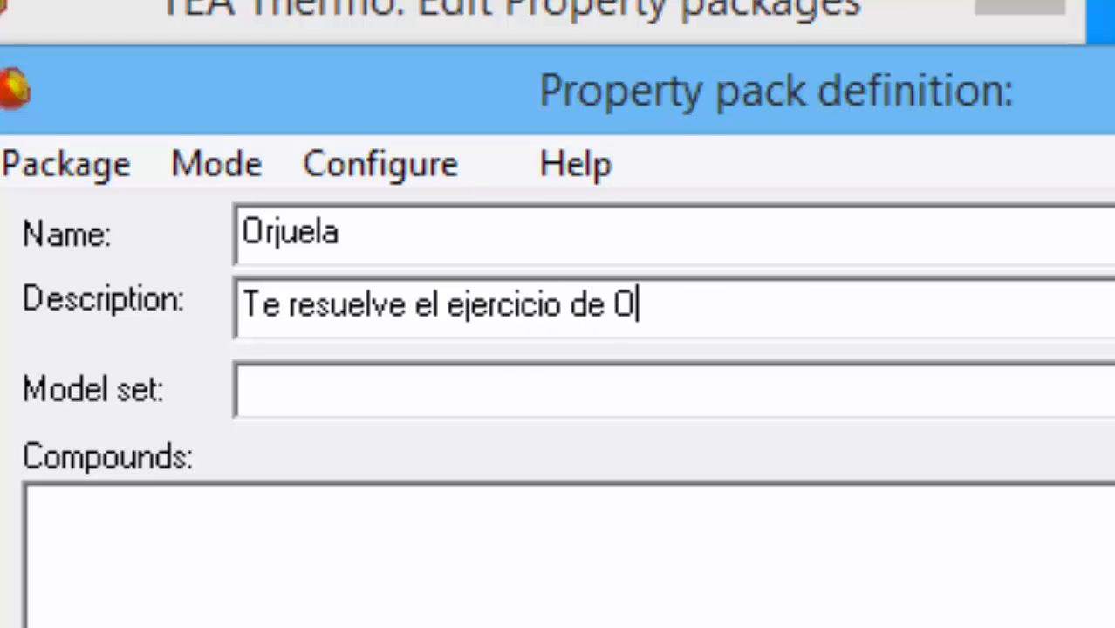
text(rjuela)
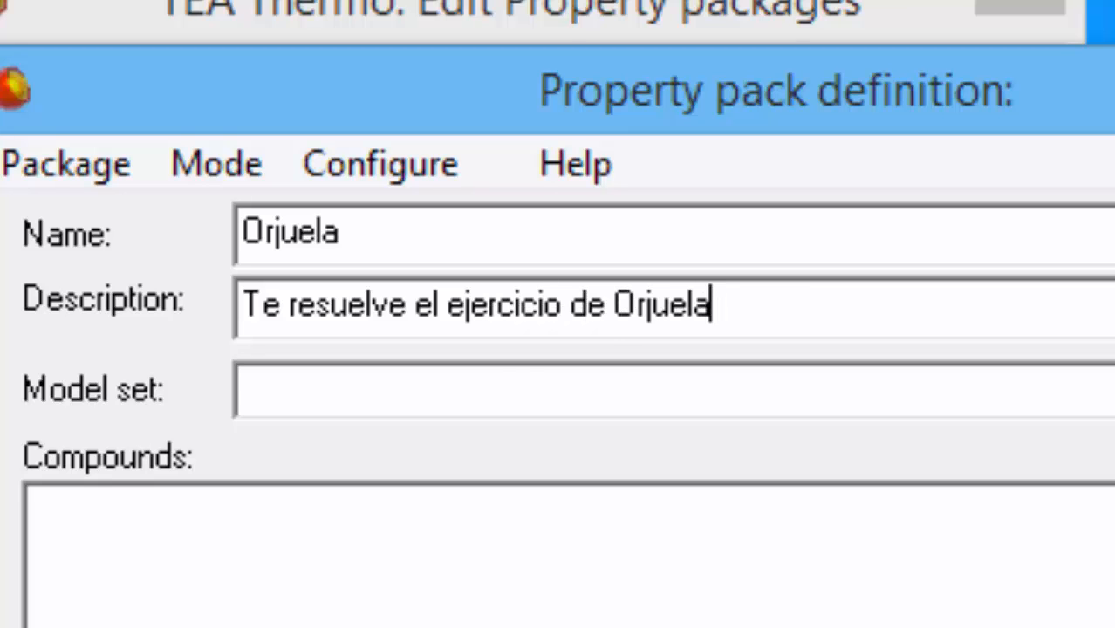
Set the property package's model set to Soave Redlich Kwong
click(1061, 274)
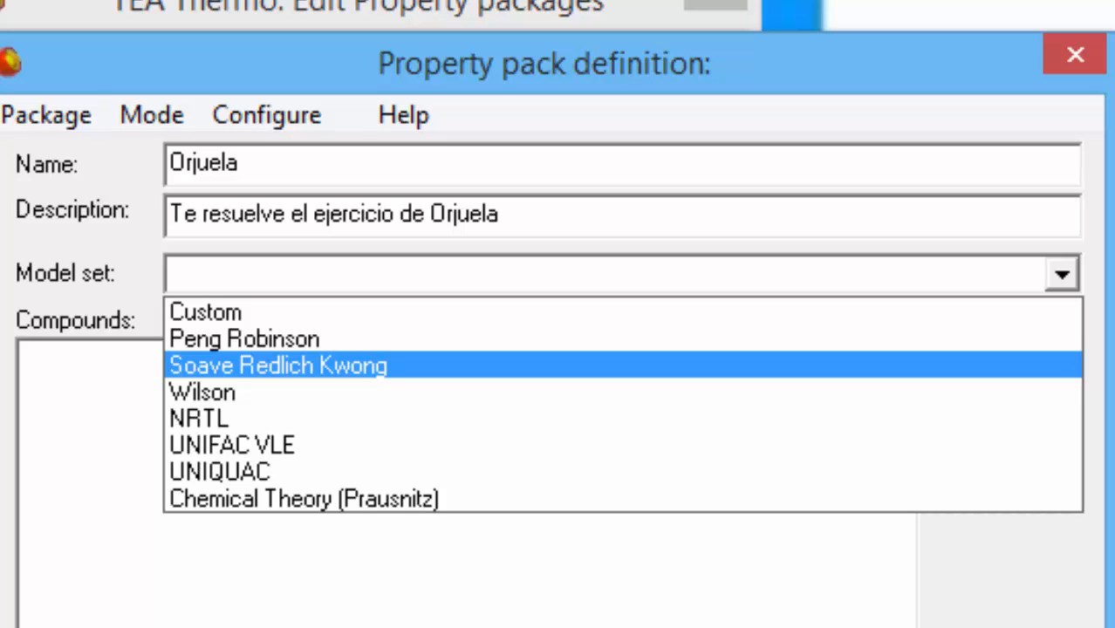
click(277, 365)
click(420, 513)
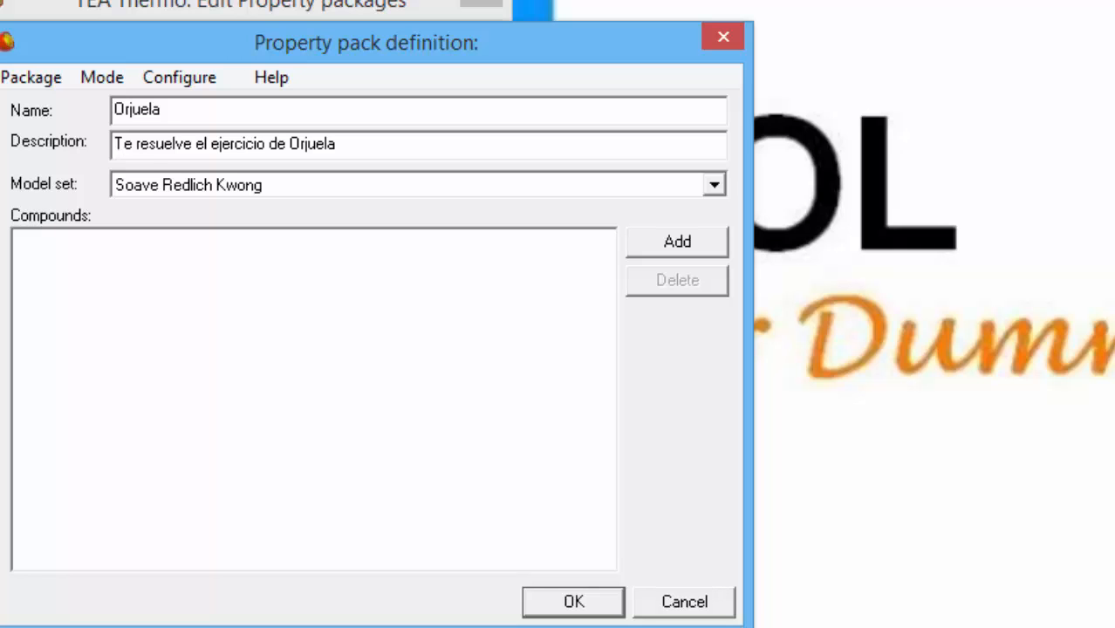
Add Hydrogen to the package's compounds, filtering the ChemSep1.pcd compound list by h2
click(678, 242)
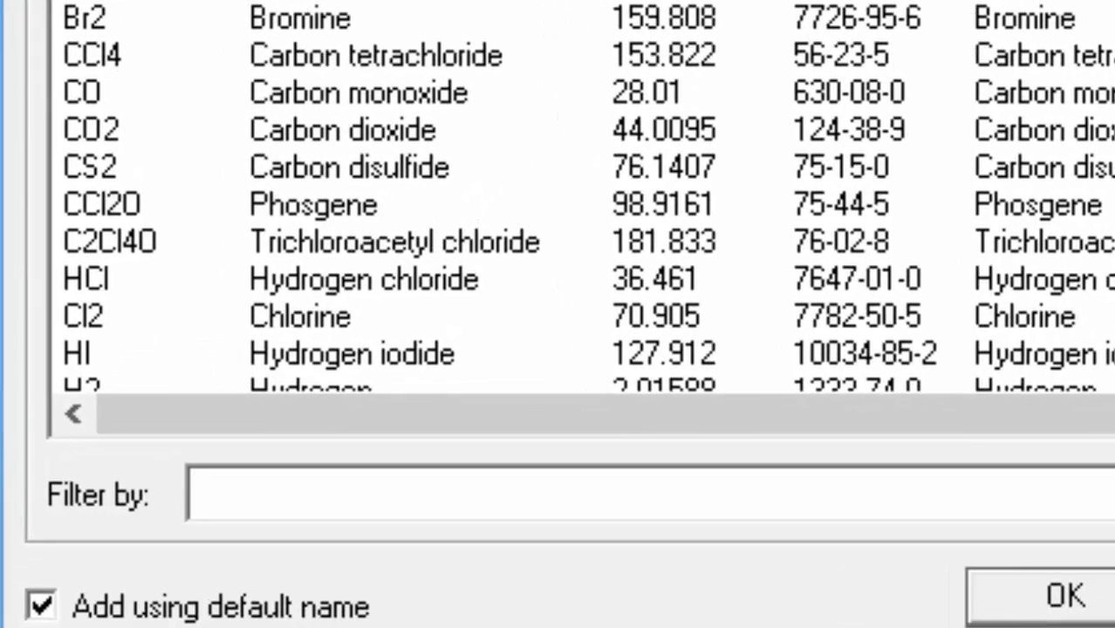
text(h2)
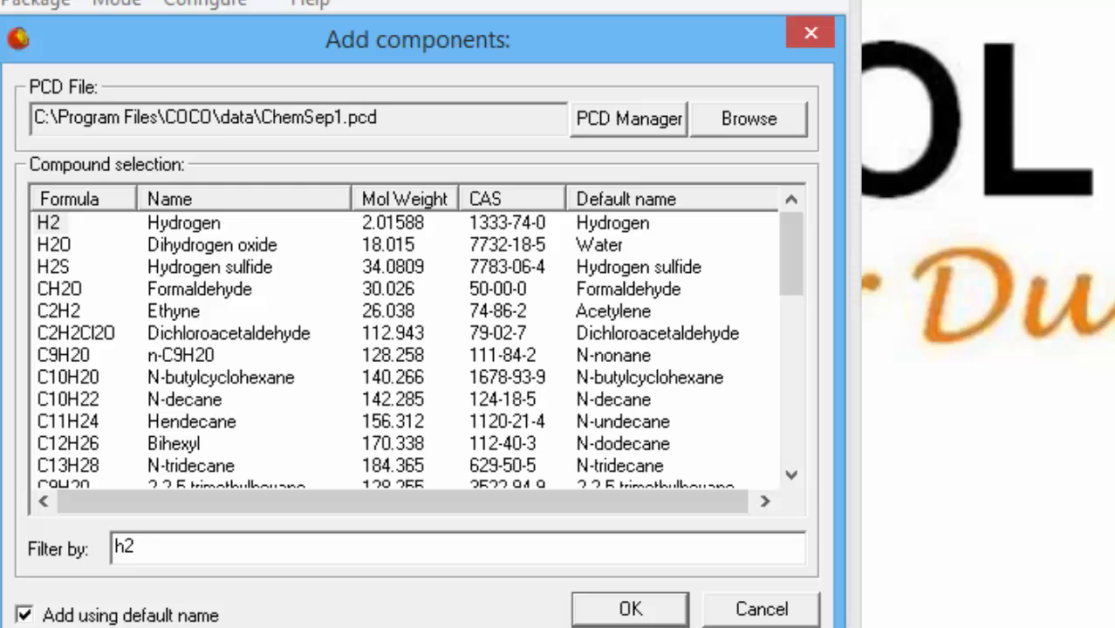
click(74, 19)
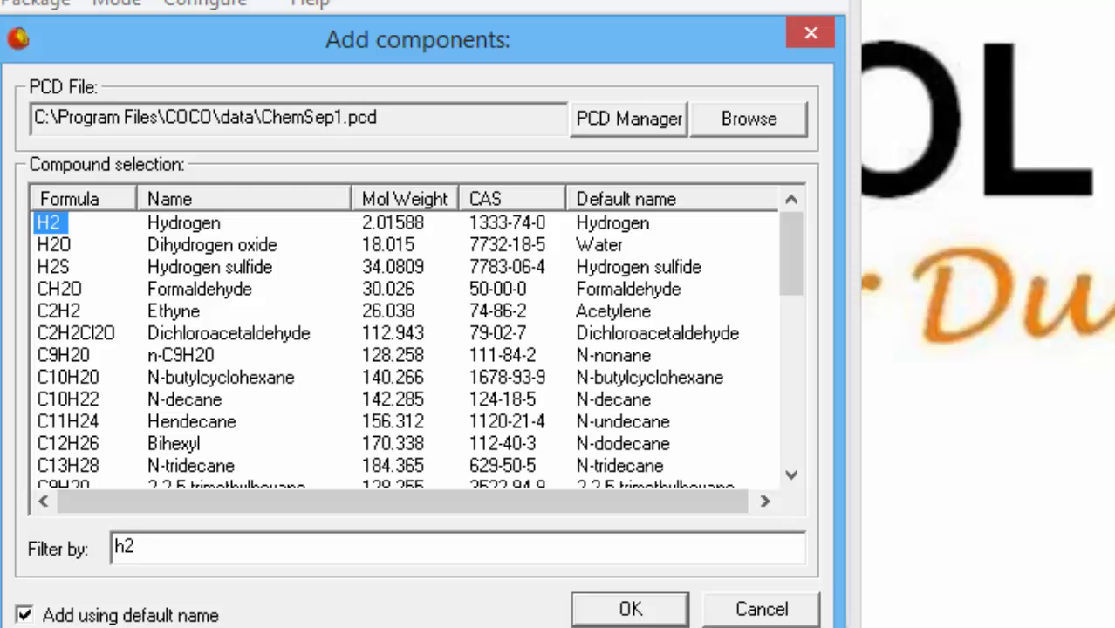
key(Return)
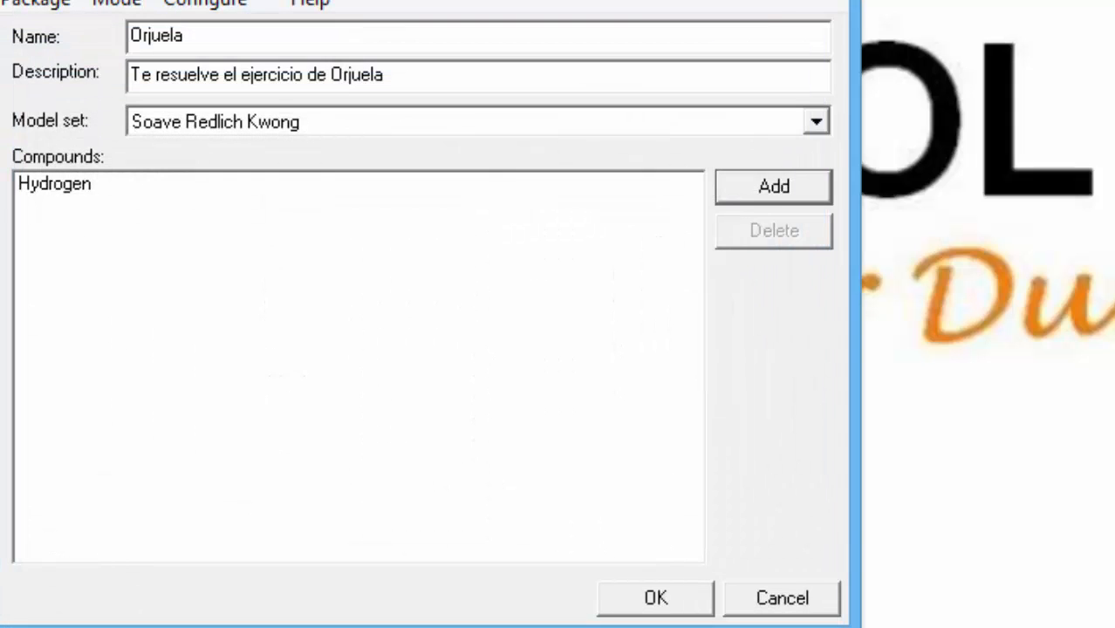
Add Methane to the package's compounds, filtering the compound list by ch4
key(Return)
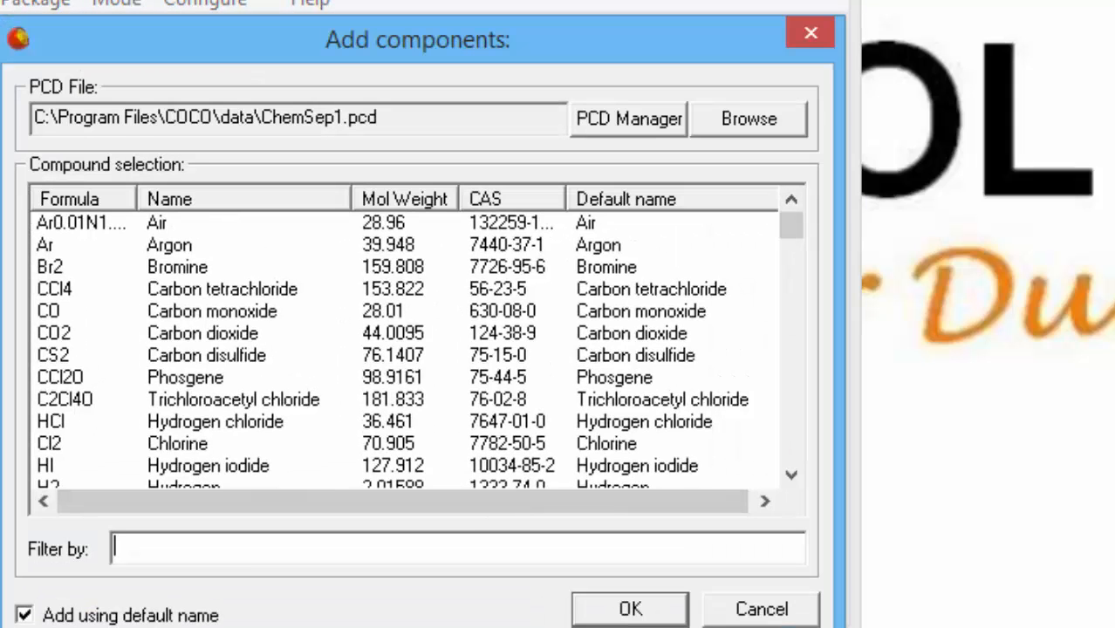
text(ch)
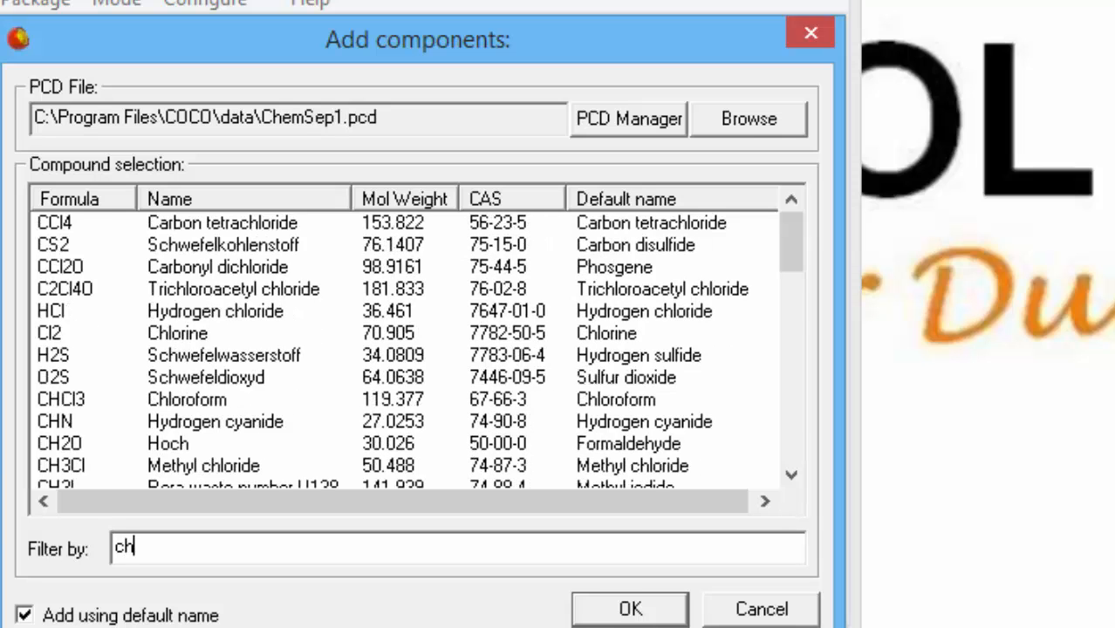
text(4)
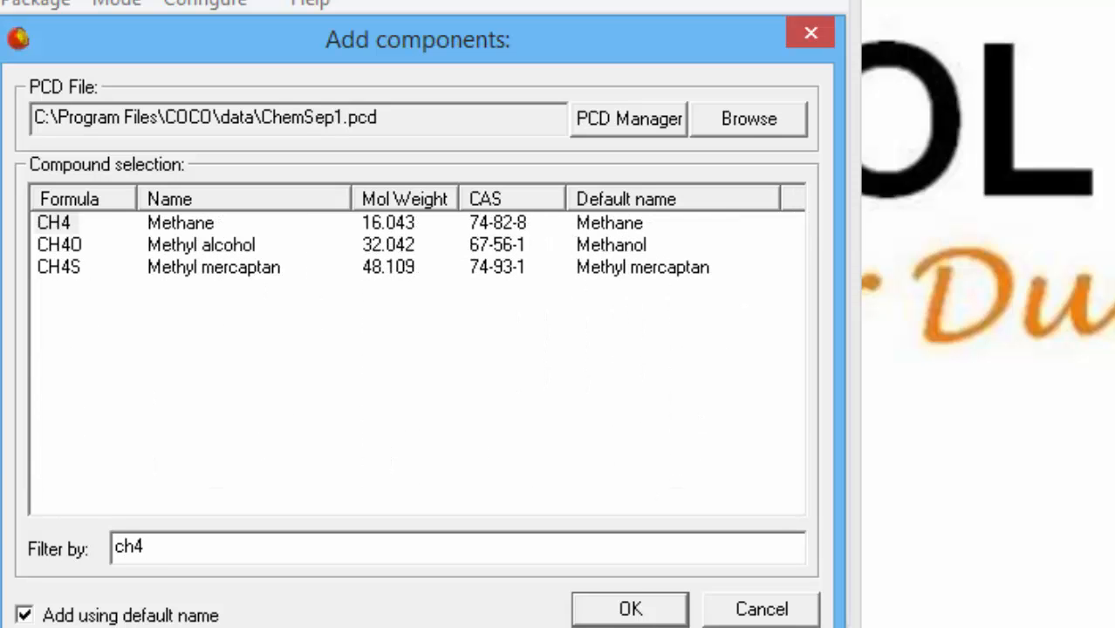
click(54, 223)
click(630, 609)
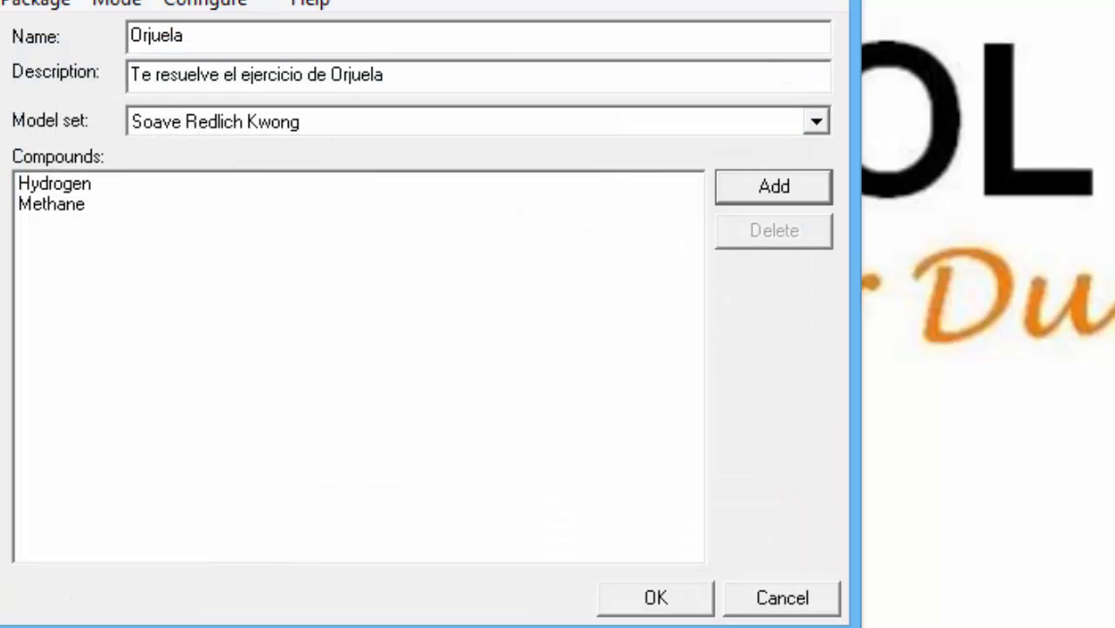
Add Benzene to the package's compounds, filtering the compound list by benzene
click(773, 186)
text(ne)
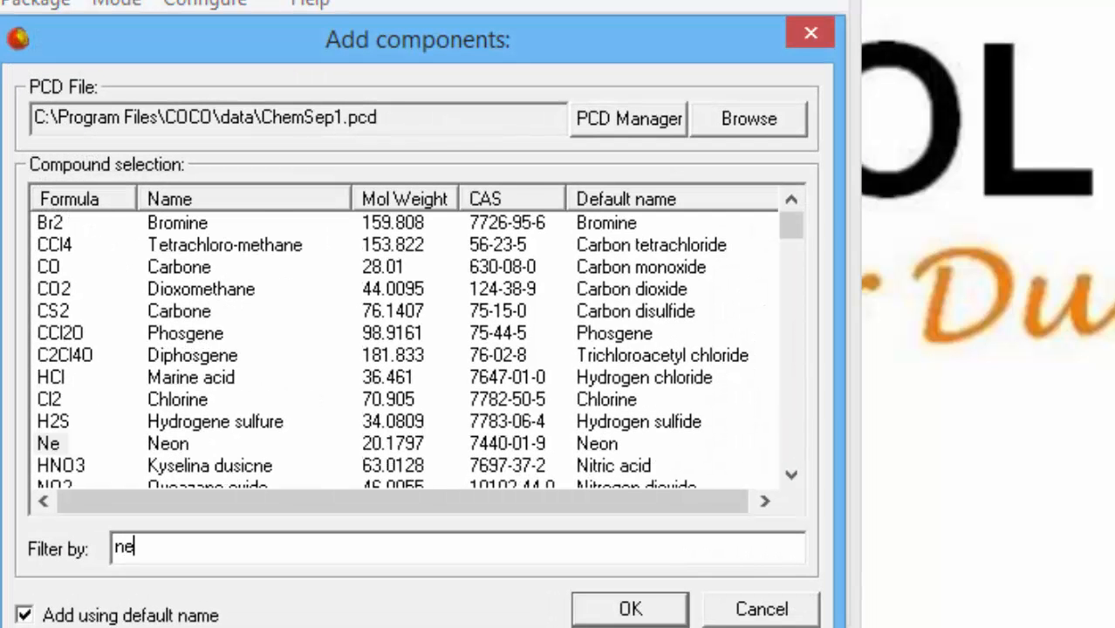
key(BackSpace)
key(BackSpace)
text(ben)
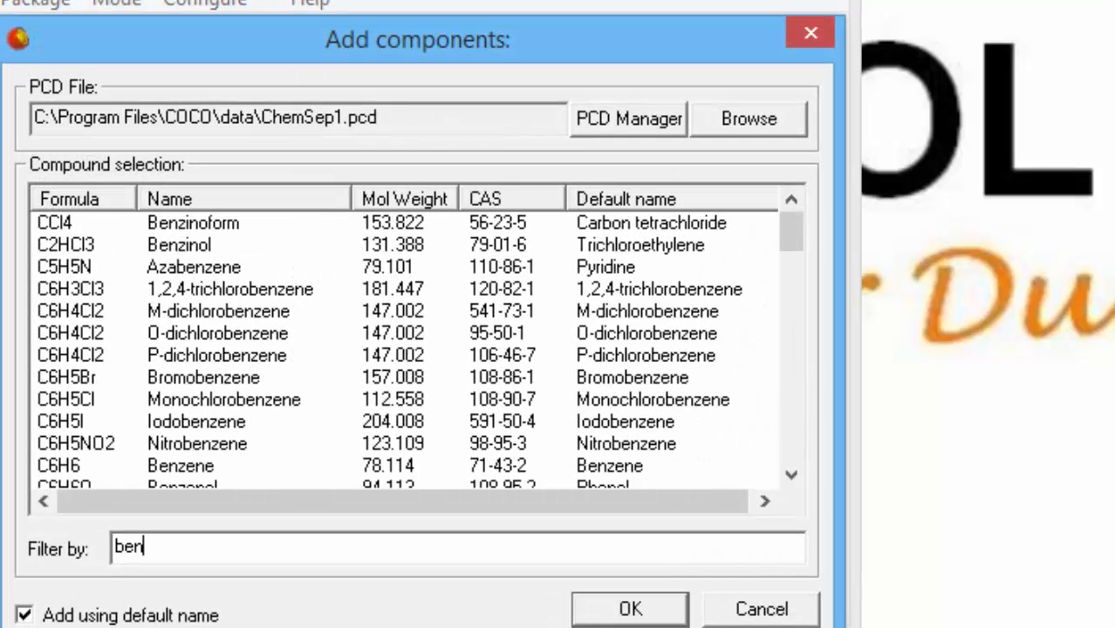
text(zene)
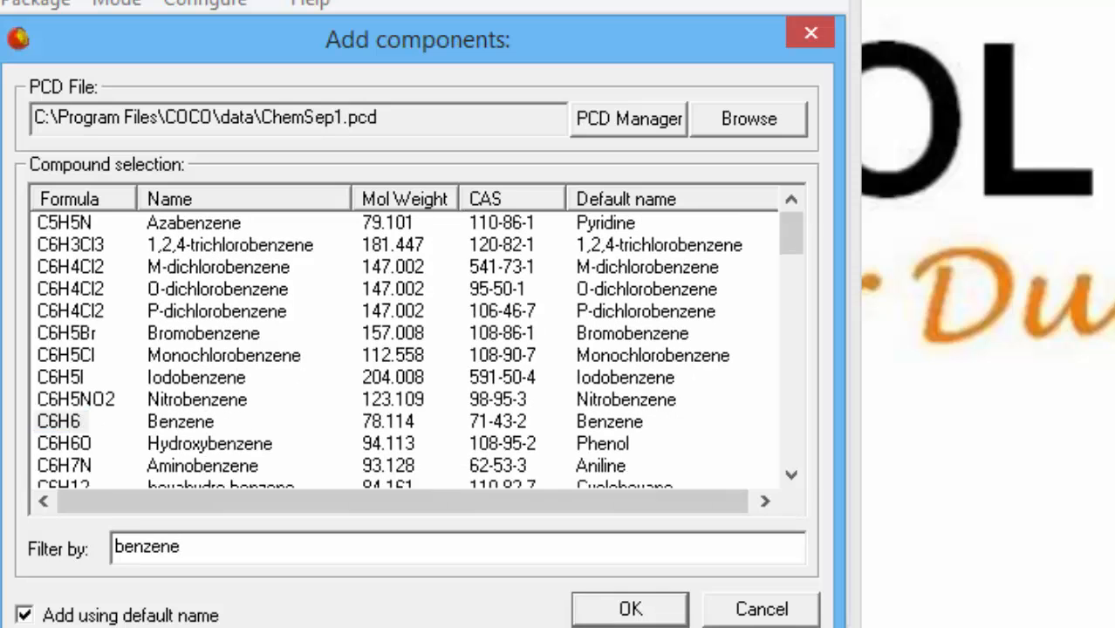
key(Return)
Add Toluene to the package's compounds, filtering the compound list by toluene
key(Return)
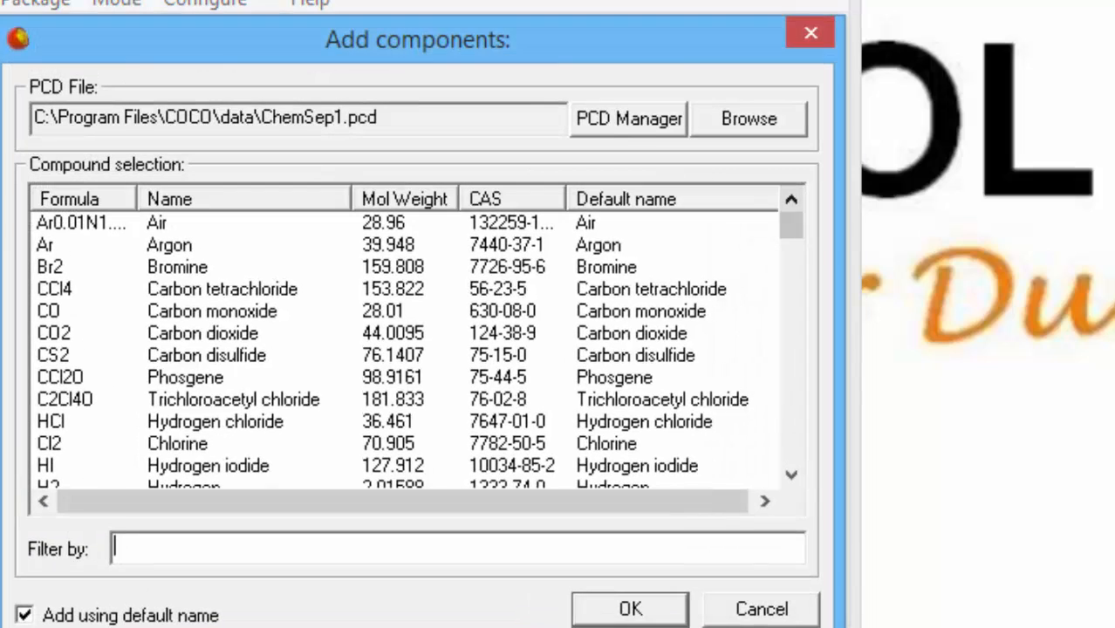
text(toluene)
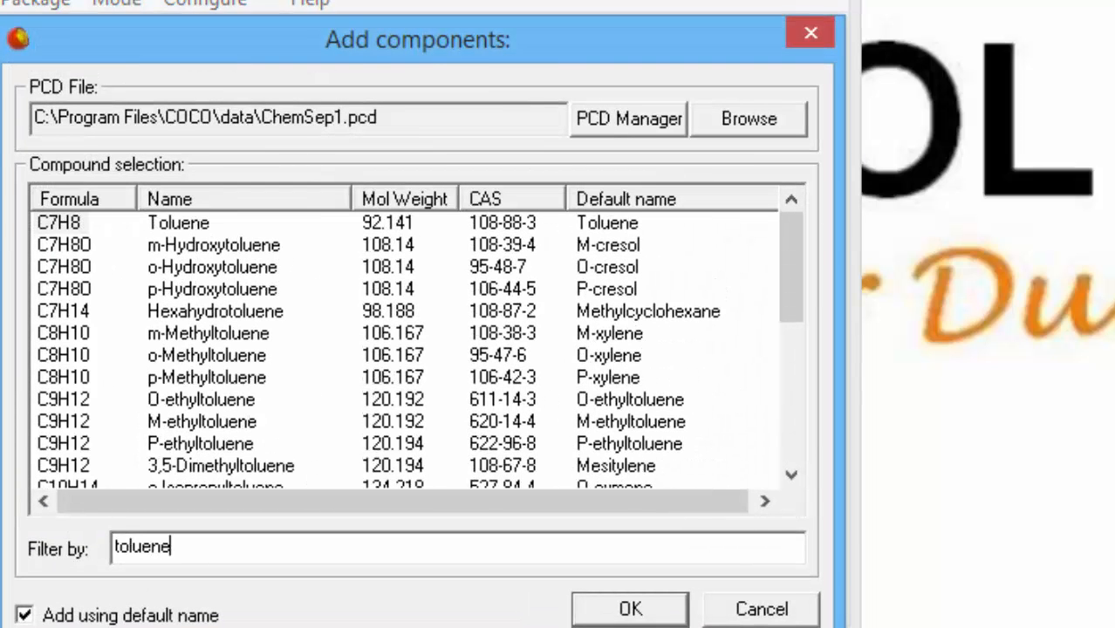
key(Down)
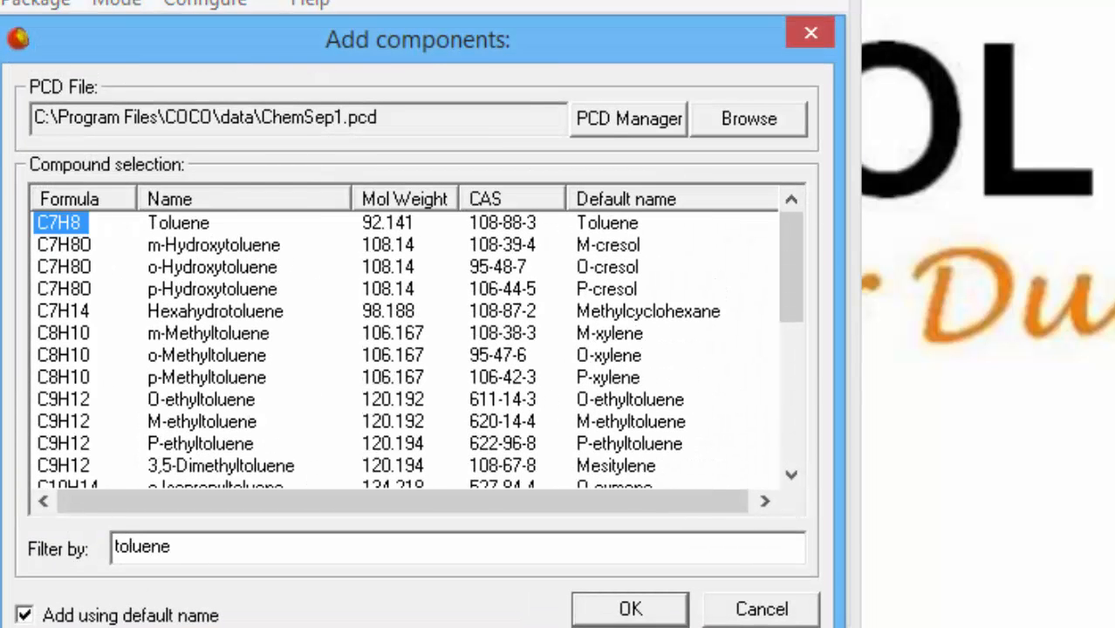
key(Return)
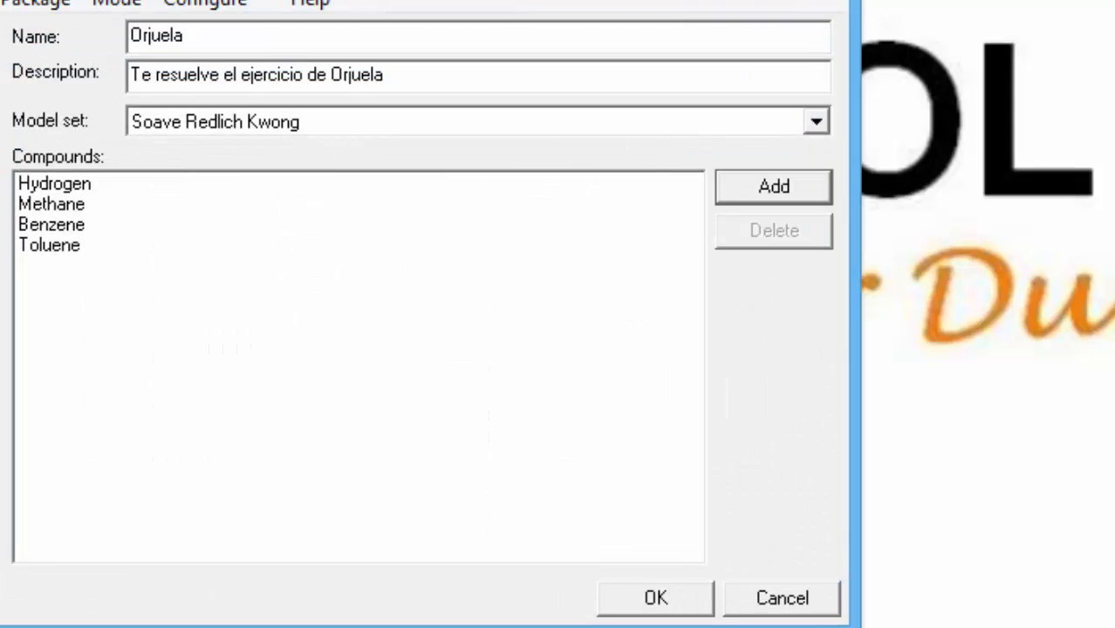
Add Biphenyl to the package's compounds by filtering for biphe, and accept the property package definition
key(Return)
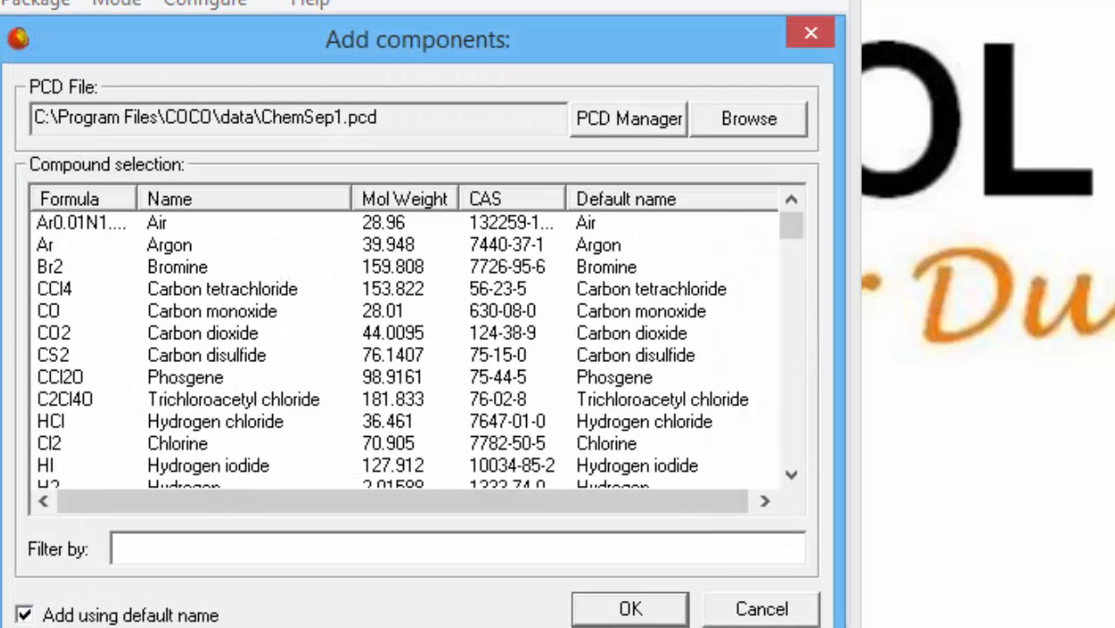
text(biphe)
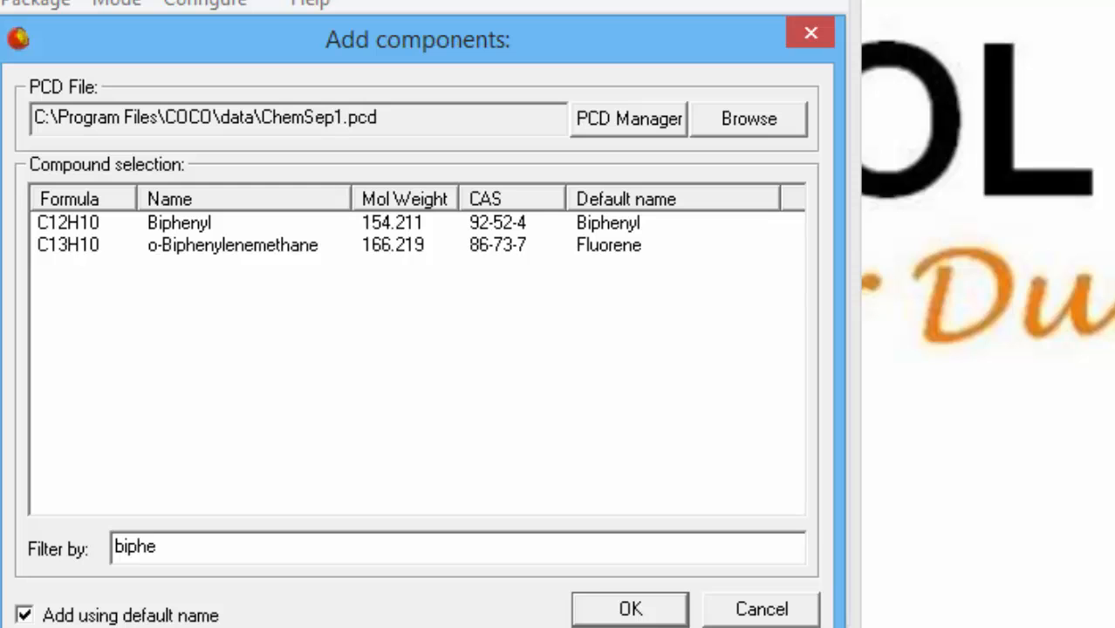
key(Down)
key(Return)
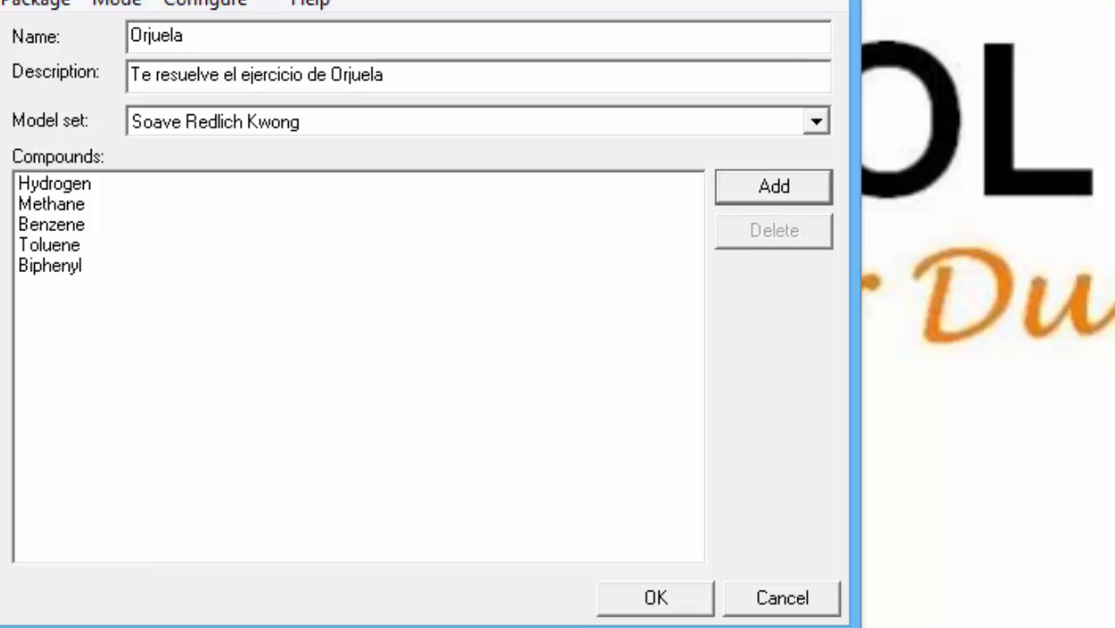
click(656, 598)
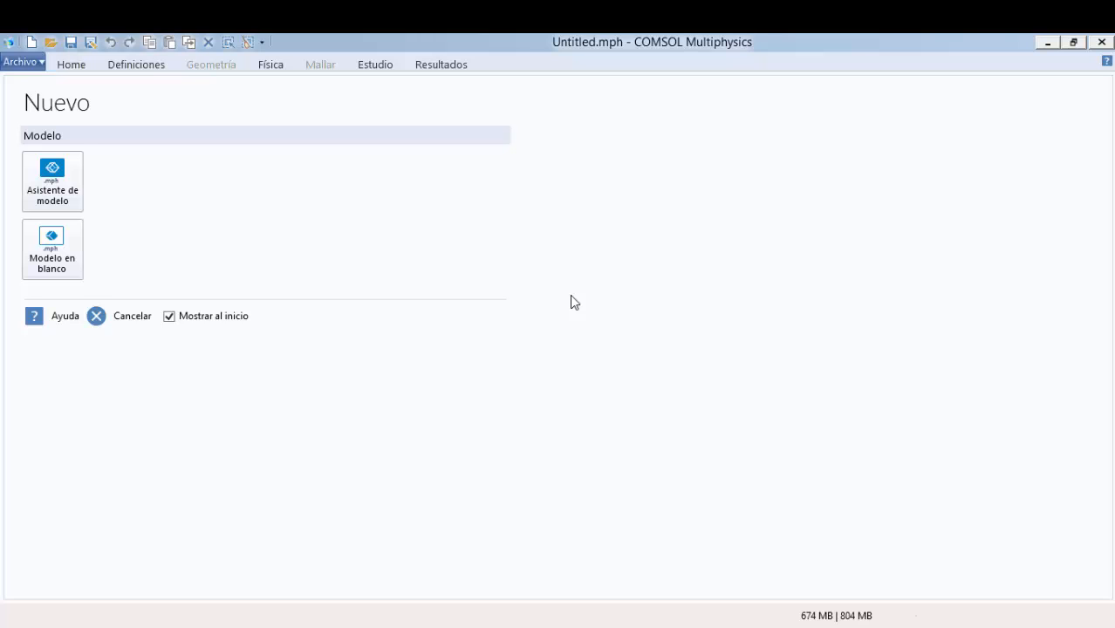
In COMSOL Multiphysics, start a 0D model with the model wizard and add the Ingenería de reacciones (re) physics
click(70, 169)
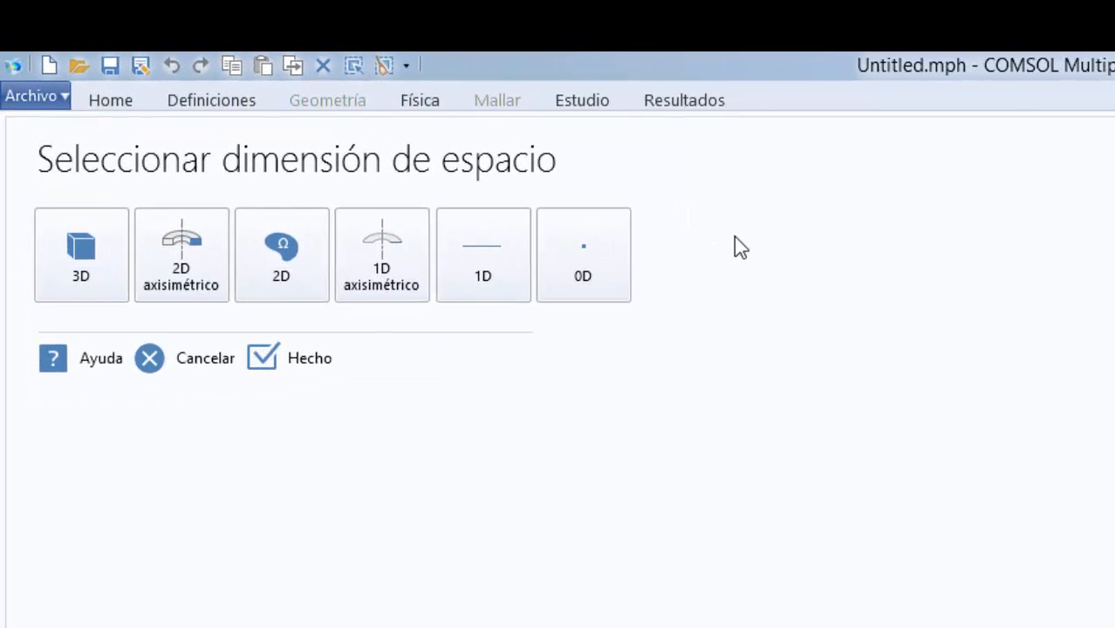
click(583, 243)
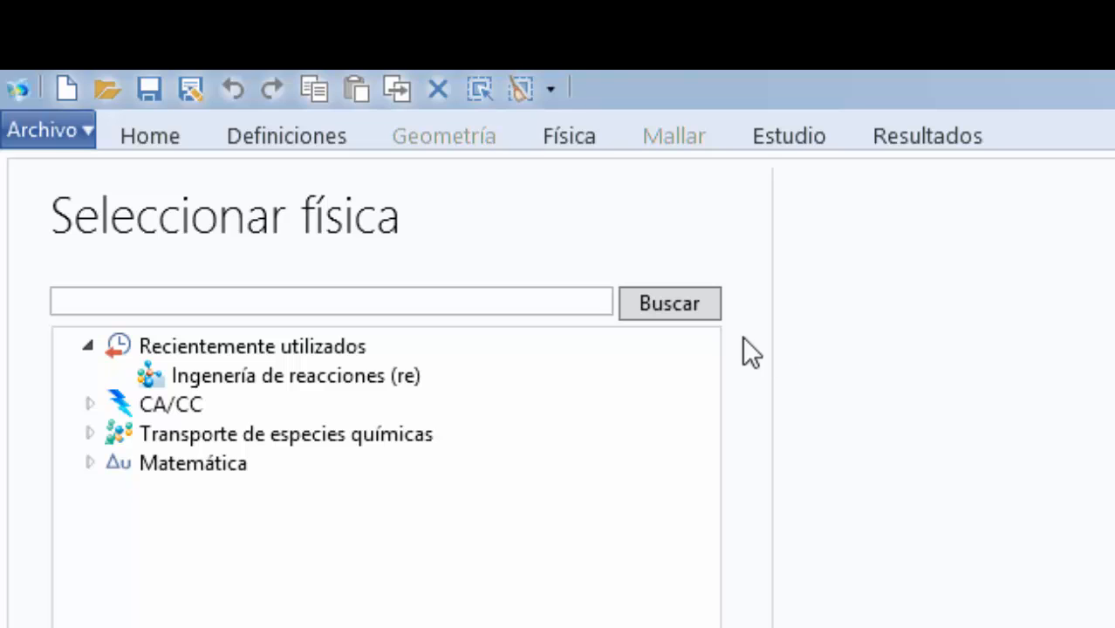
click(415, 373)
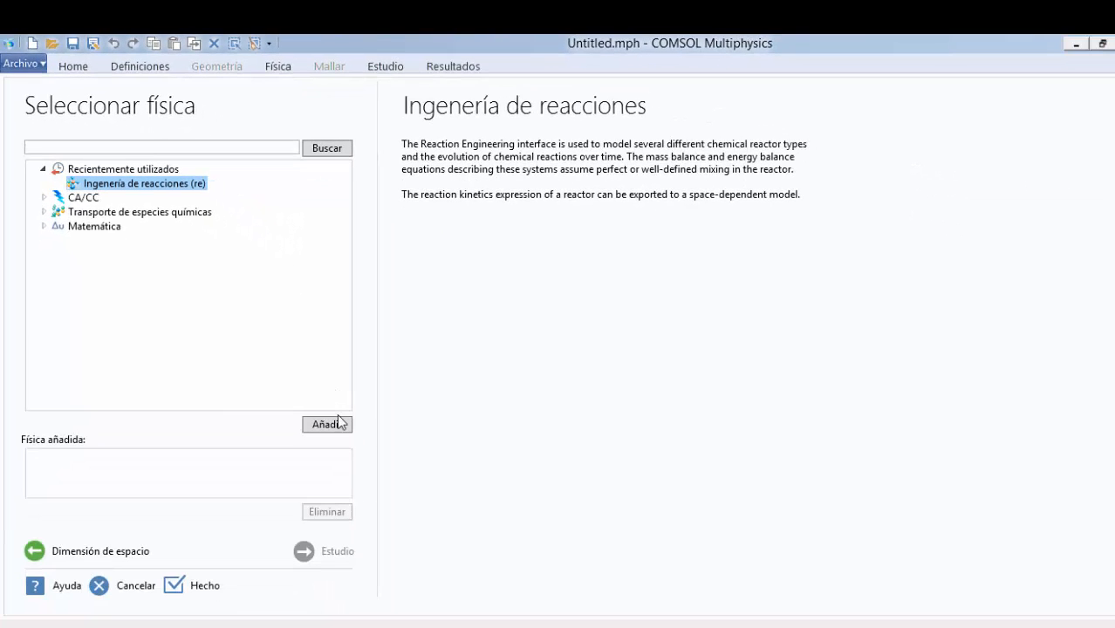
click(340, 424)
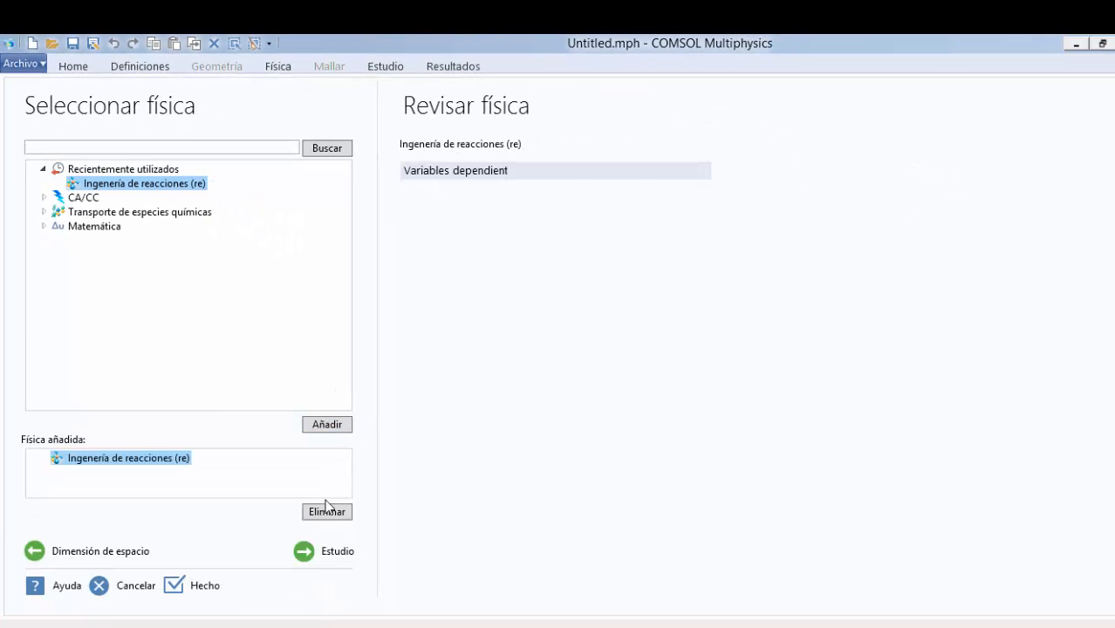
Choose the Flujo pistón estacionario study and complete the model setup, discarding the changes in the open Untitled.mph
click(326, 553)
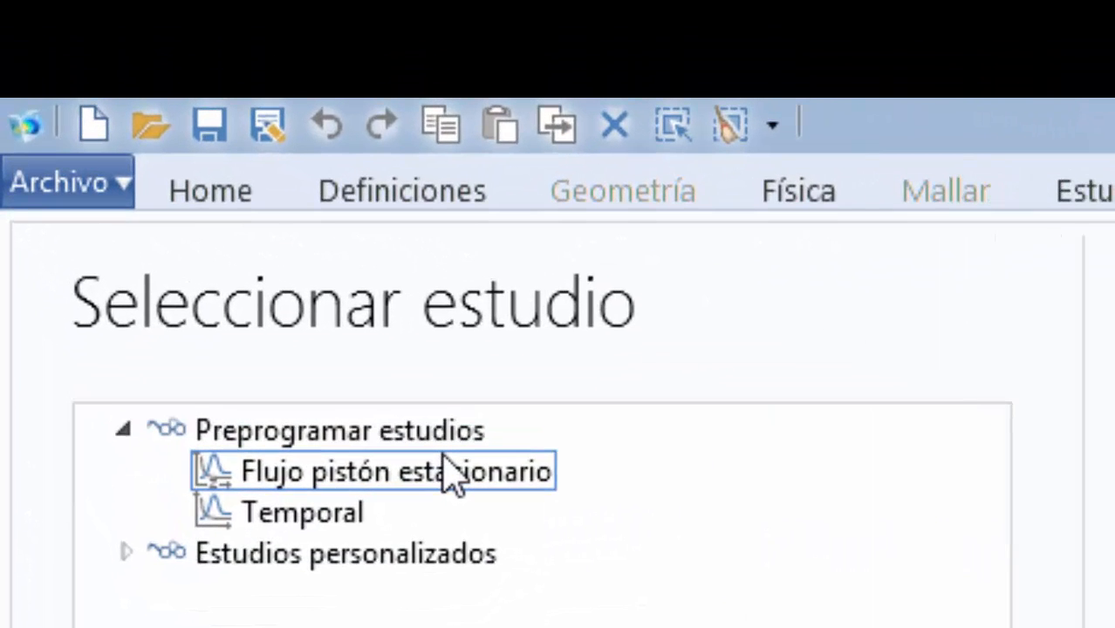
click(445, 471)
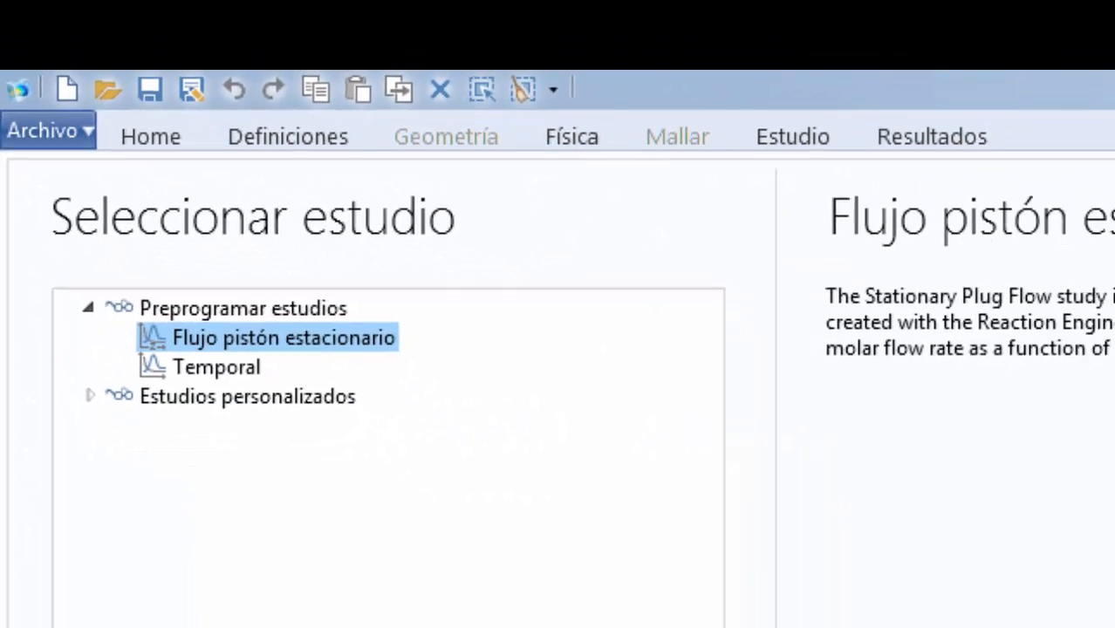
click(202, 534)
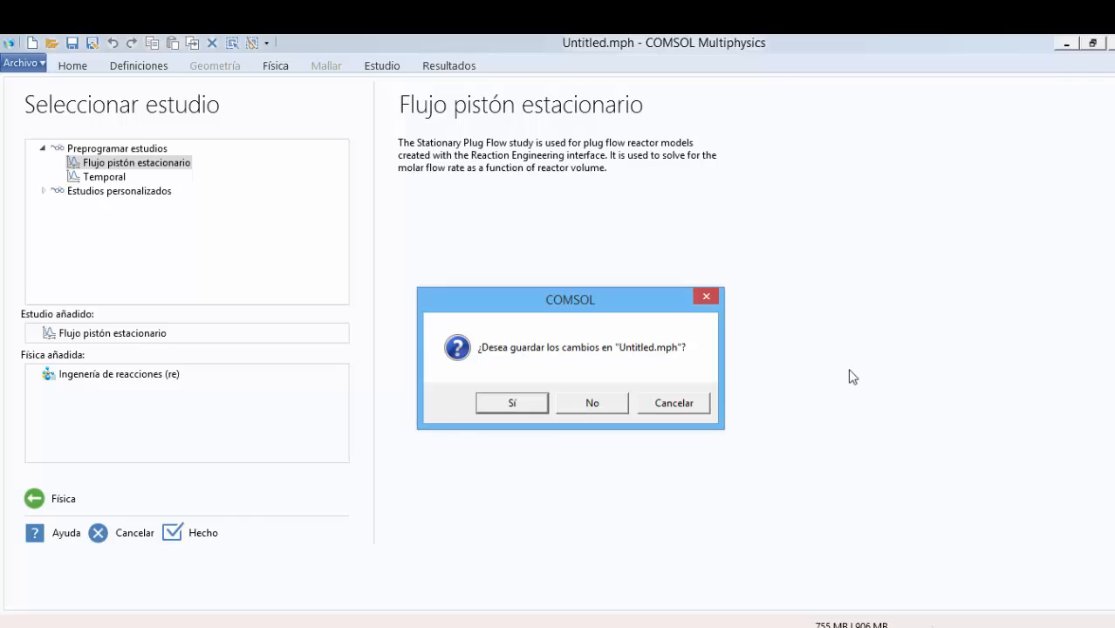
click(599, 401)
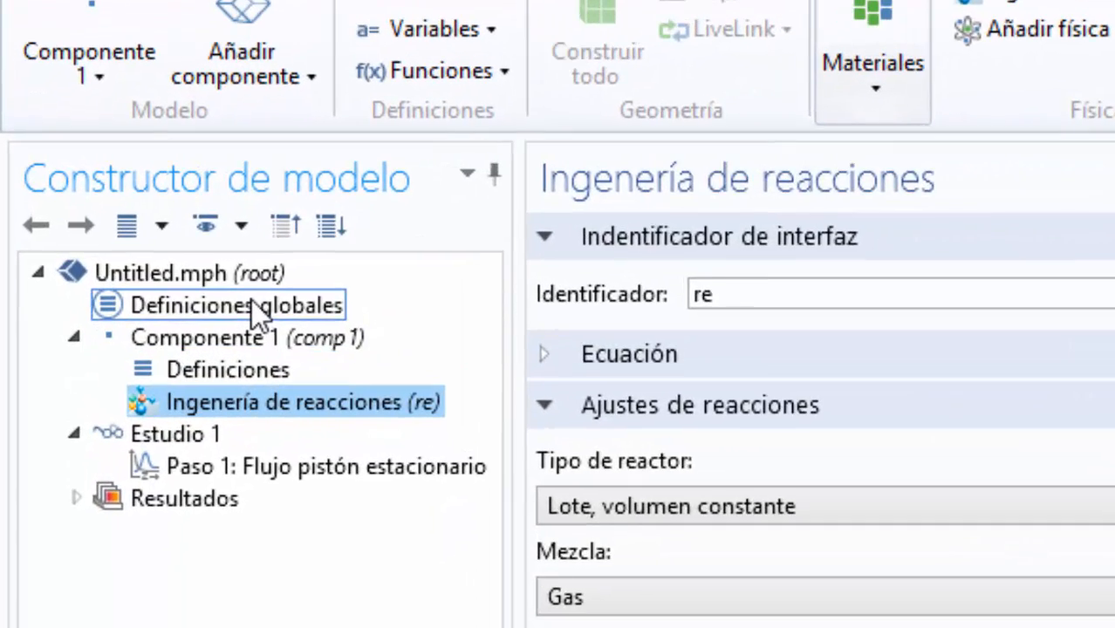
Add a thermodynamics package (Paquete de termodinámica) function under the global definitions
right_click(171, 258)
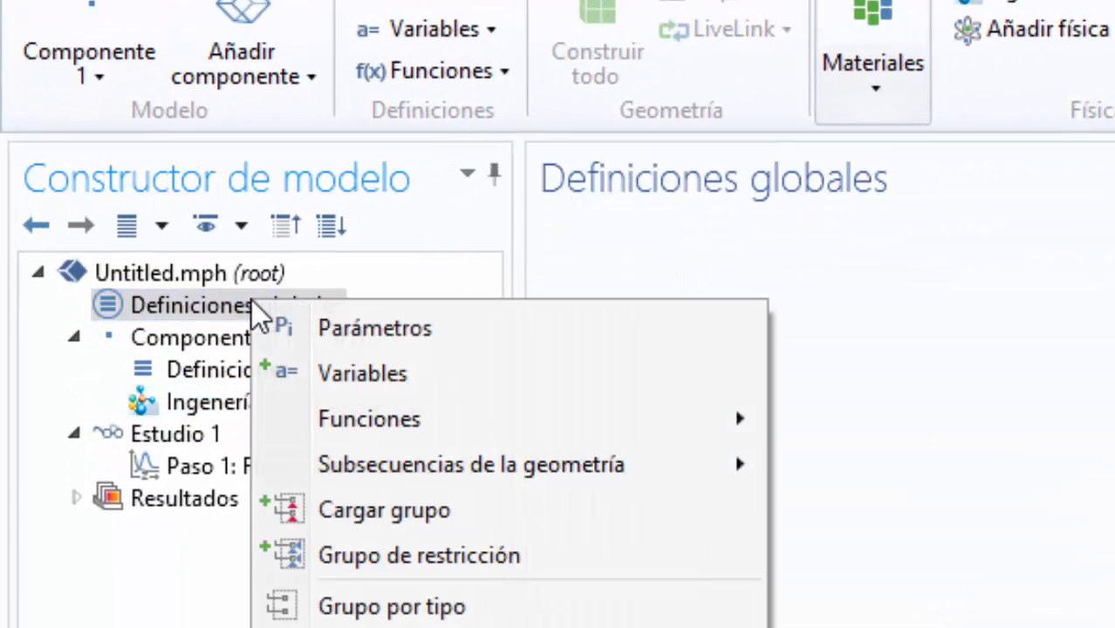
mouse_move(410, 418)
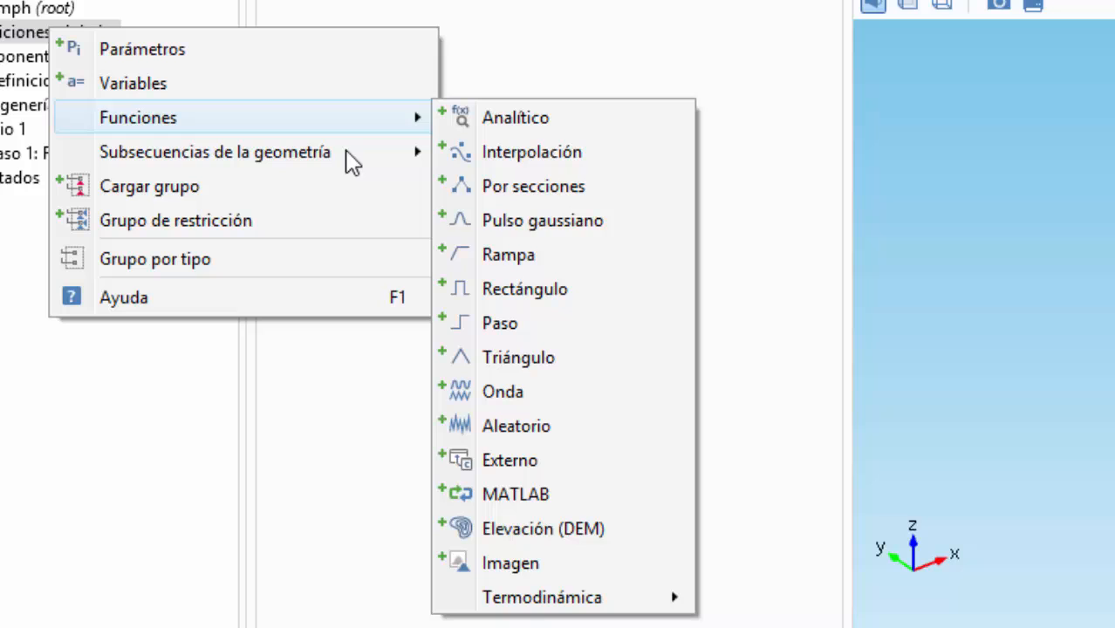
mouse_move(560, 610)
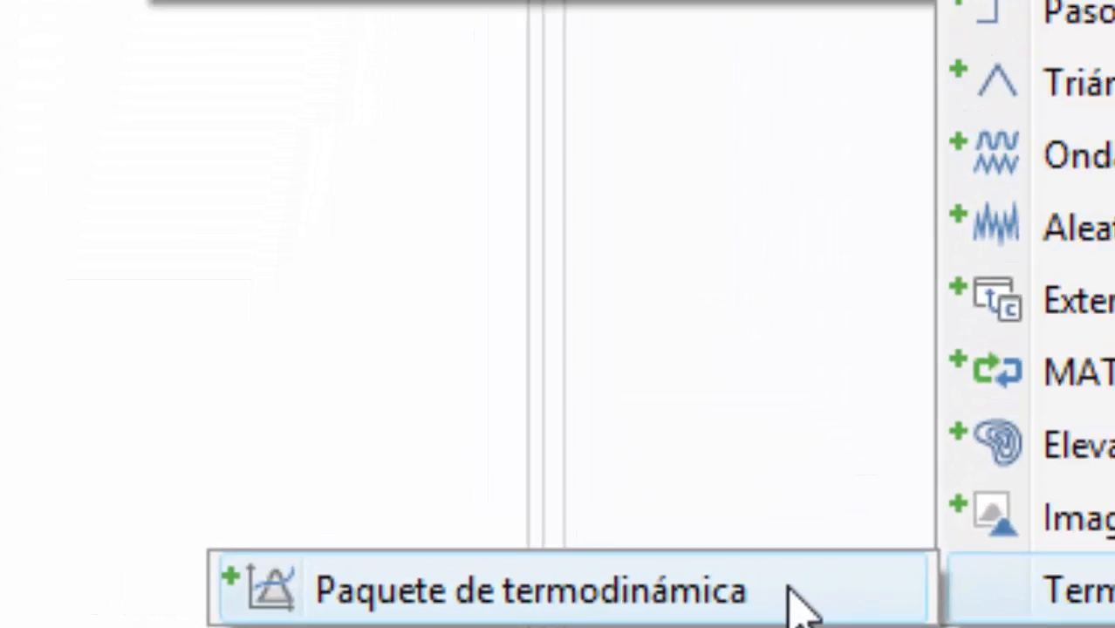
click(471, 588)
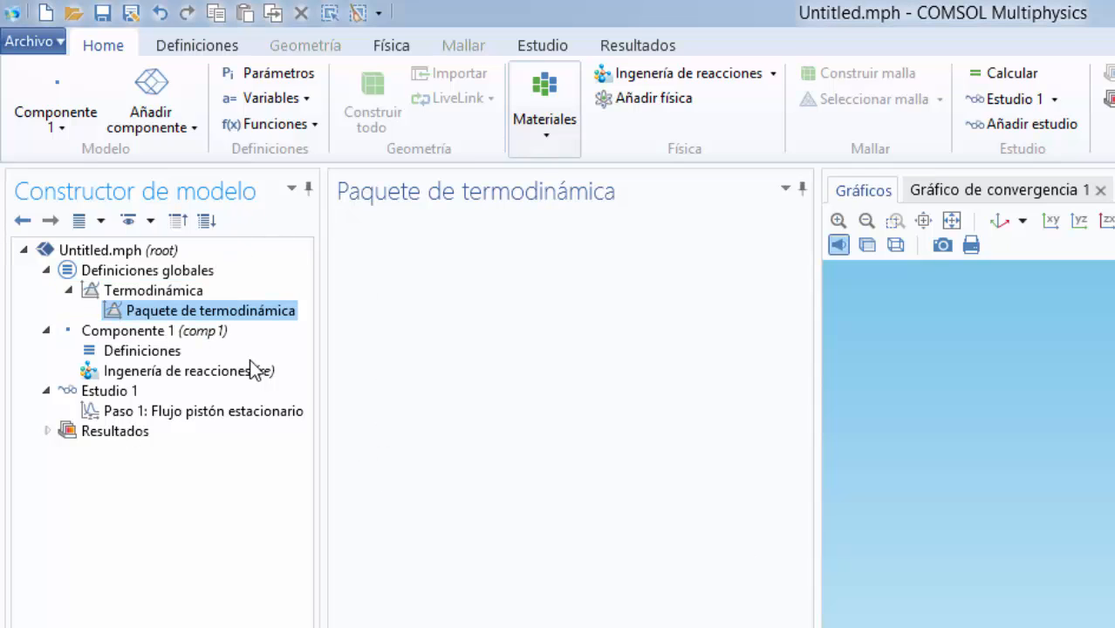
Start a single-phase property for the thermodynamics package, using the Orjuela property package from TEA (CAPE-OPEN 1.1)
click(224, 314)
right_click(191, 309)
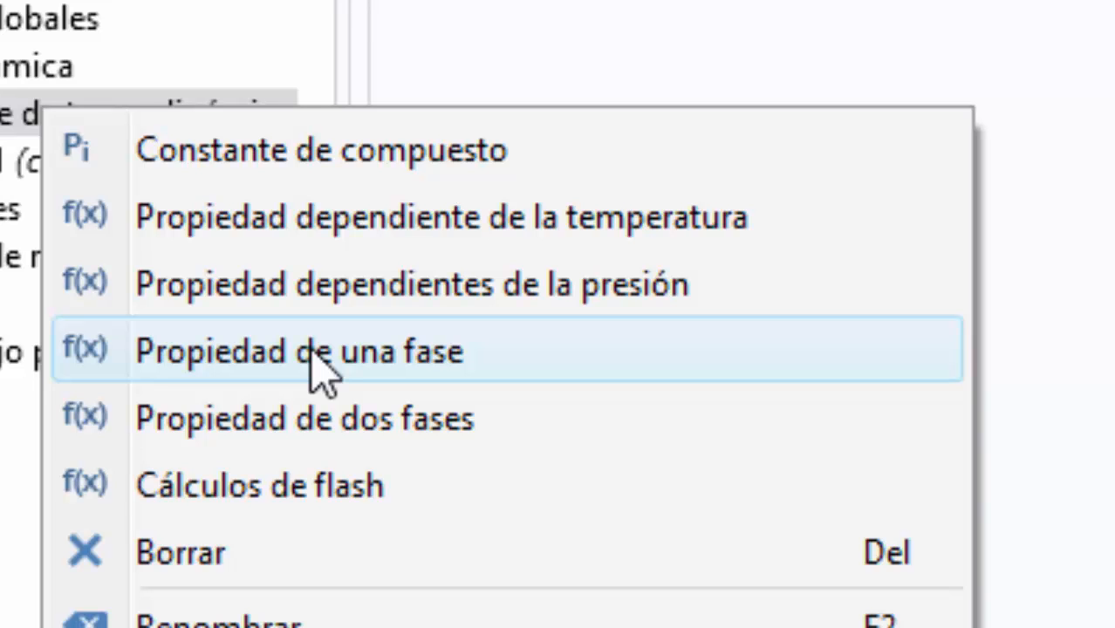
click(312, 351)
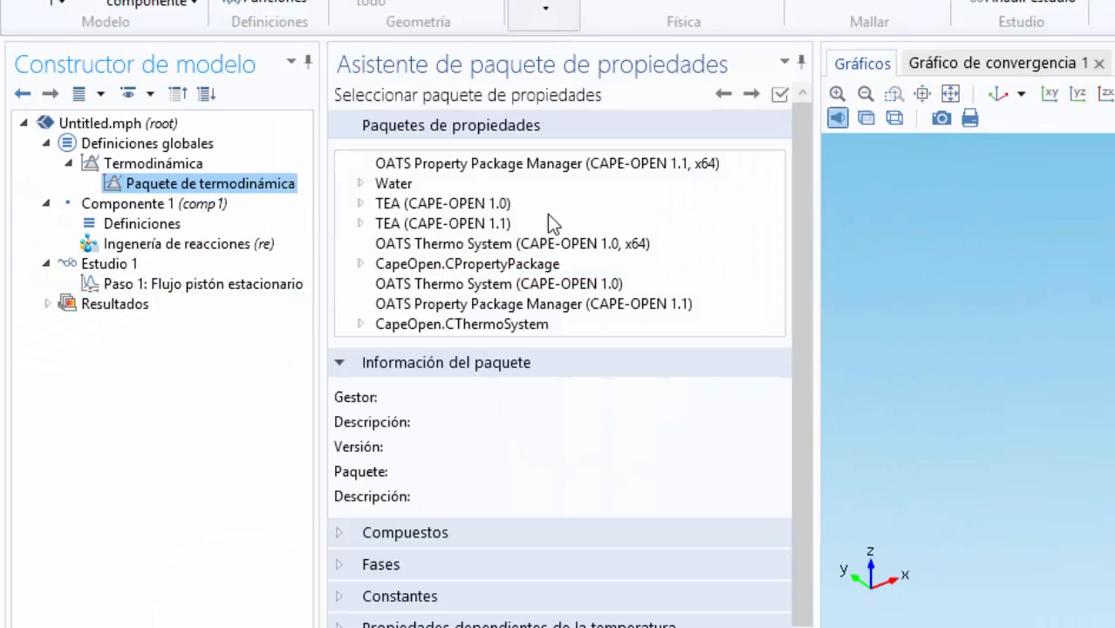
click(361, 223)
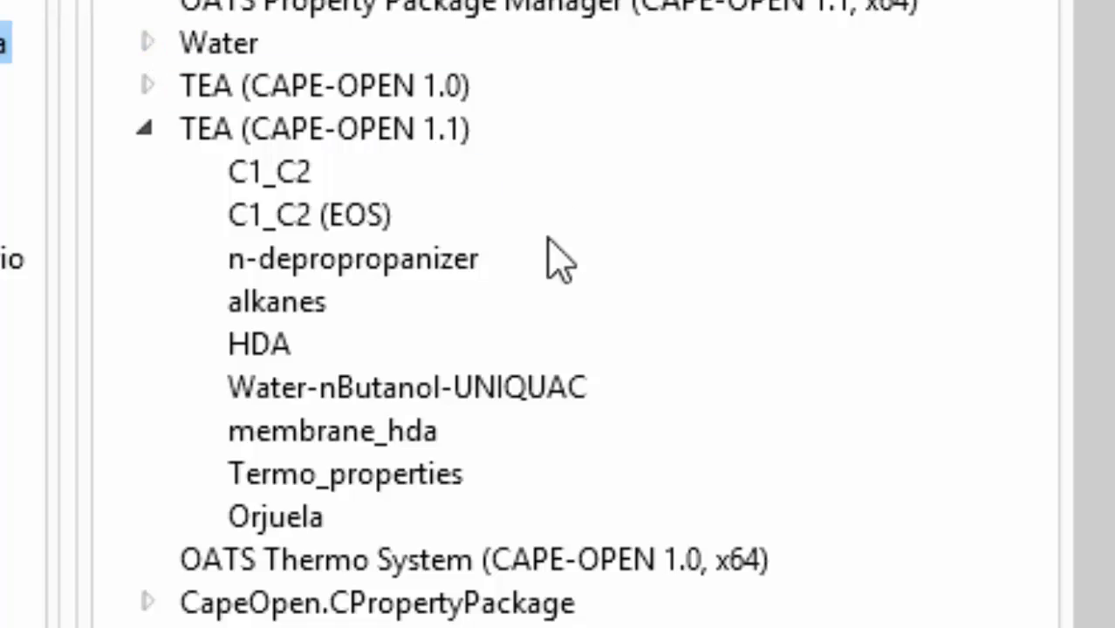
click(281, 517)
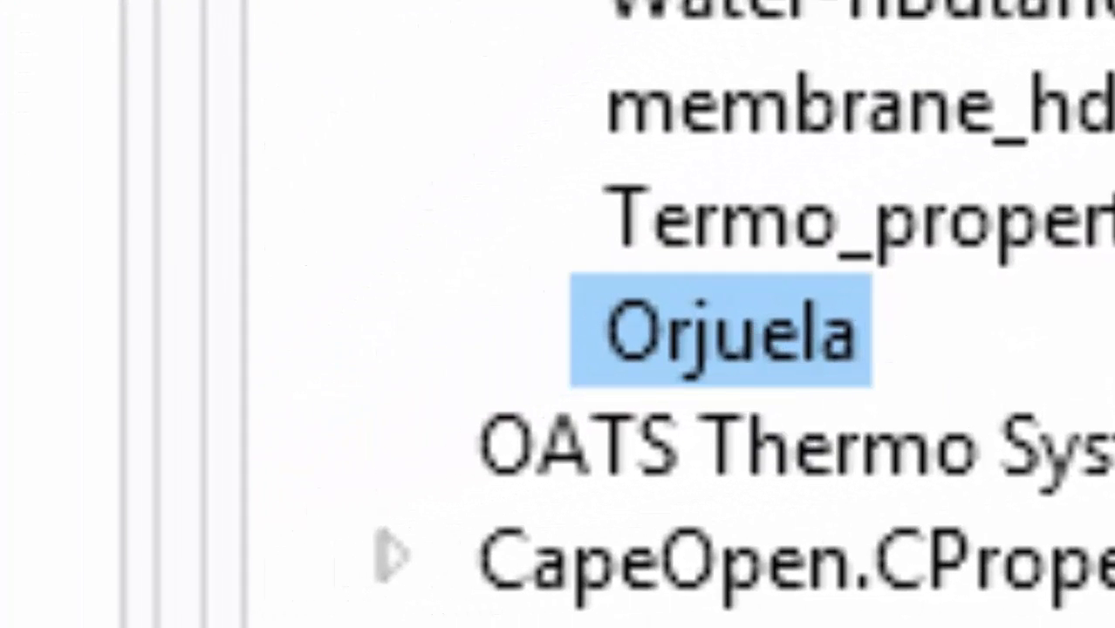
drag(1047, 213, 593, 232)
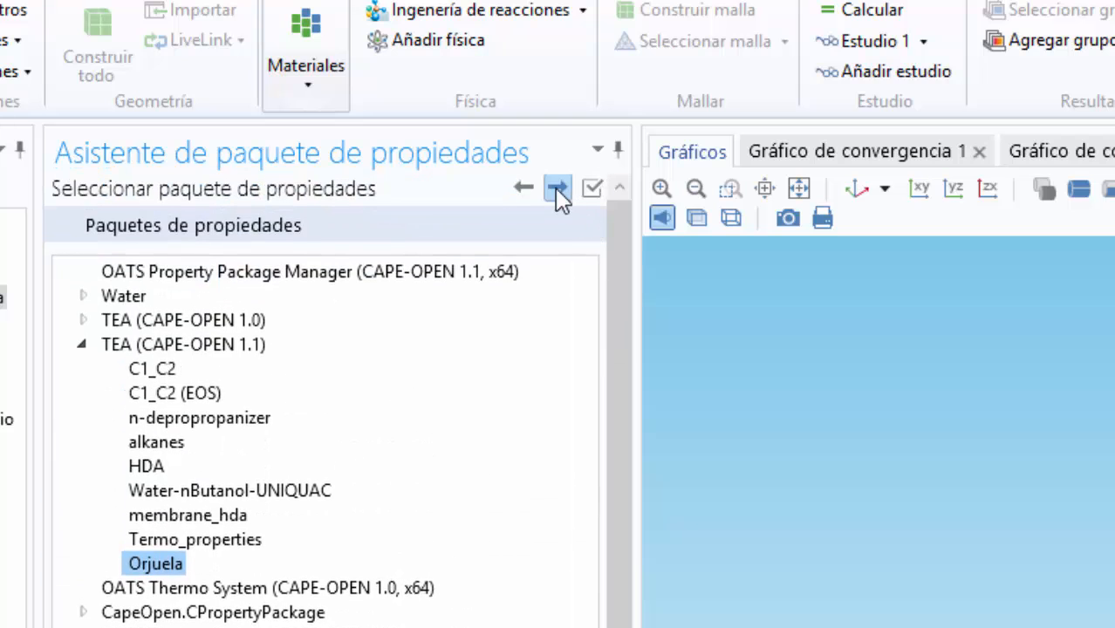
click(556, 188)
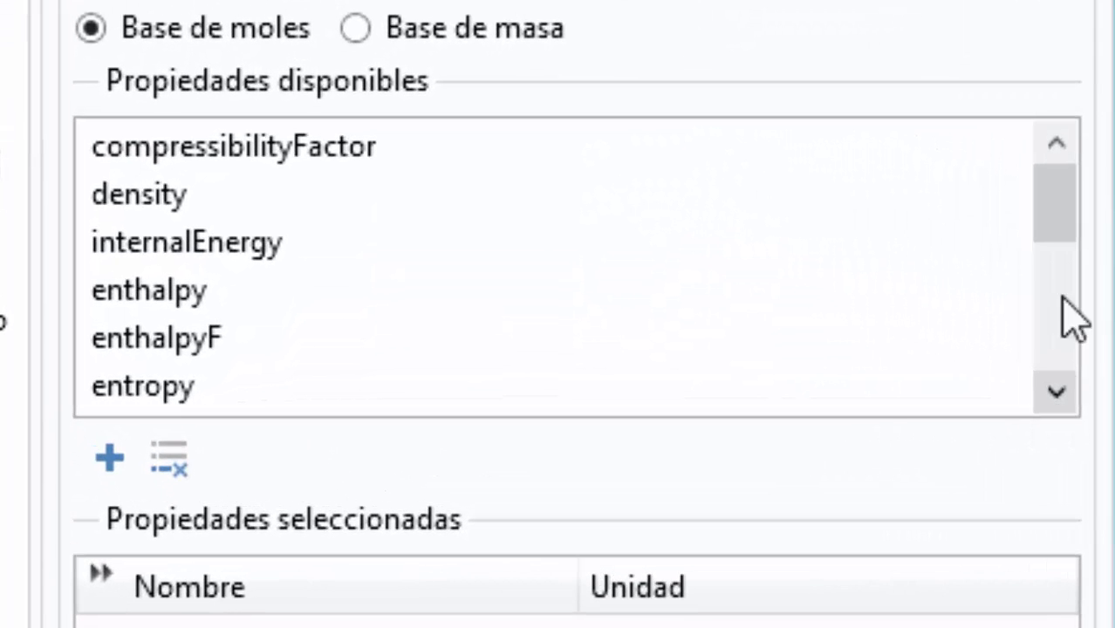
Add enthalpyF and heatCapacityCp on a mole basis to the selected properties, and proceed to the compound selection
click(192, 355)
click(109, 457)
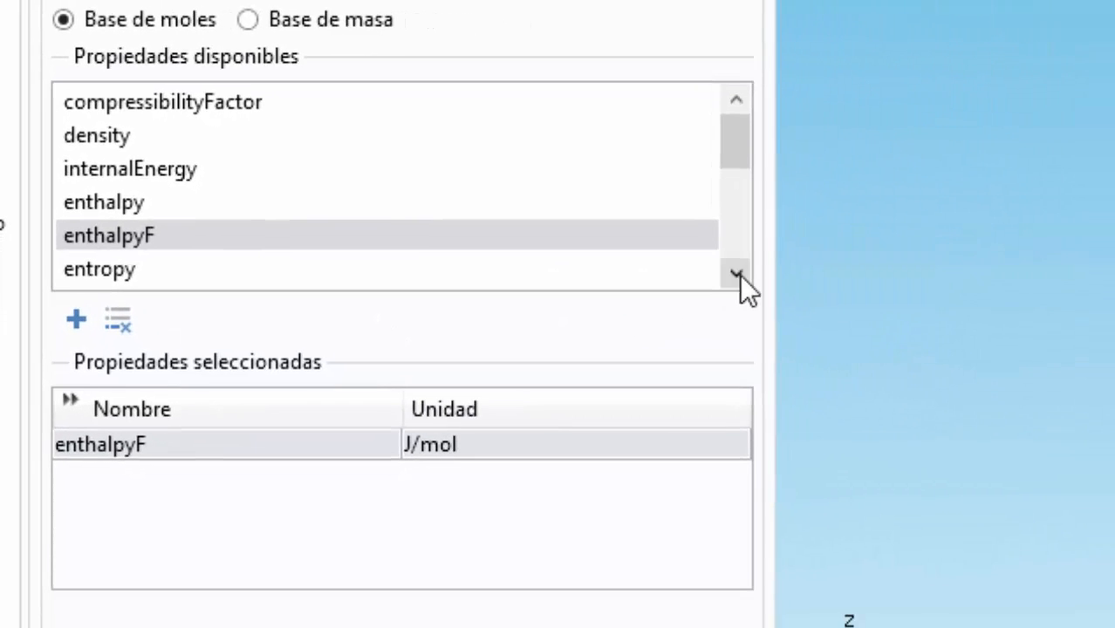
click(737, 275)
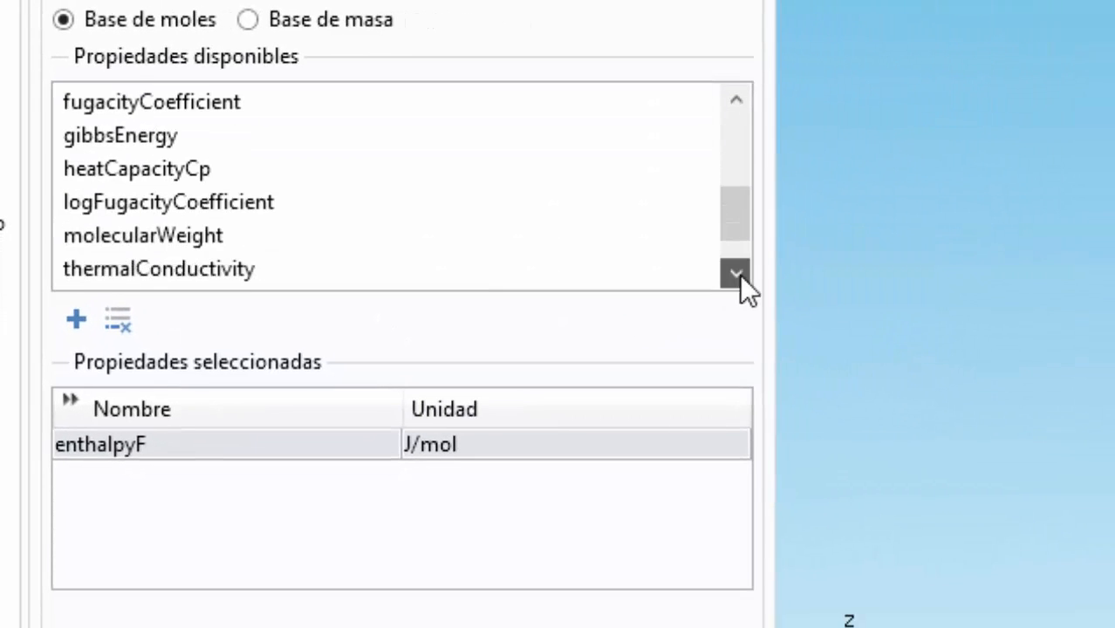
click(112, 165)
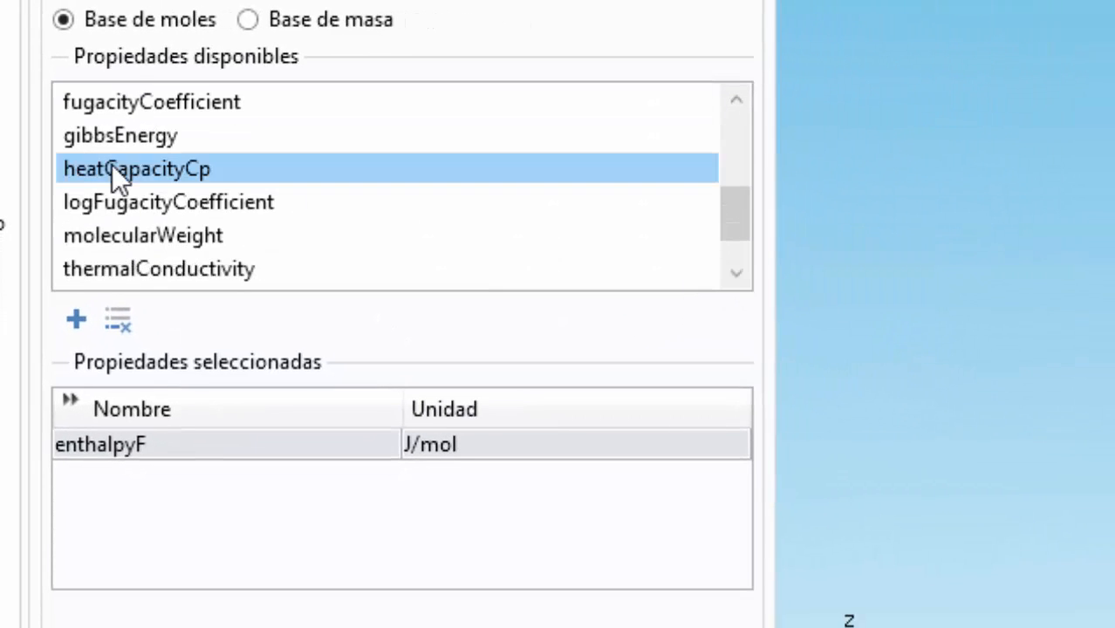
click(76, 320)
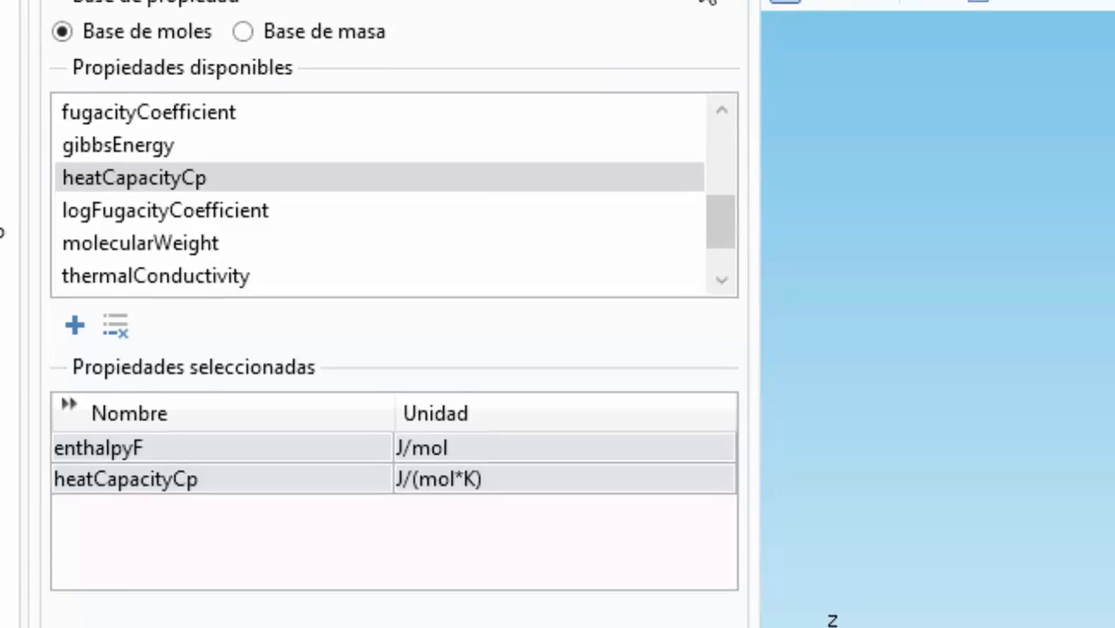
click(619, 22)
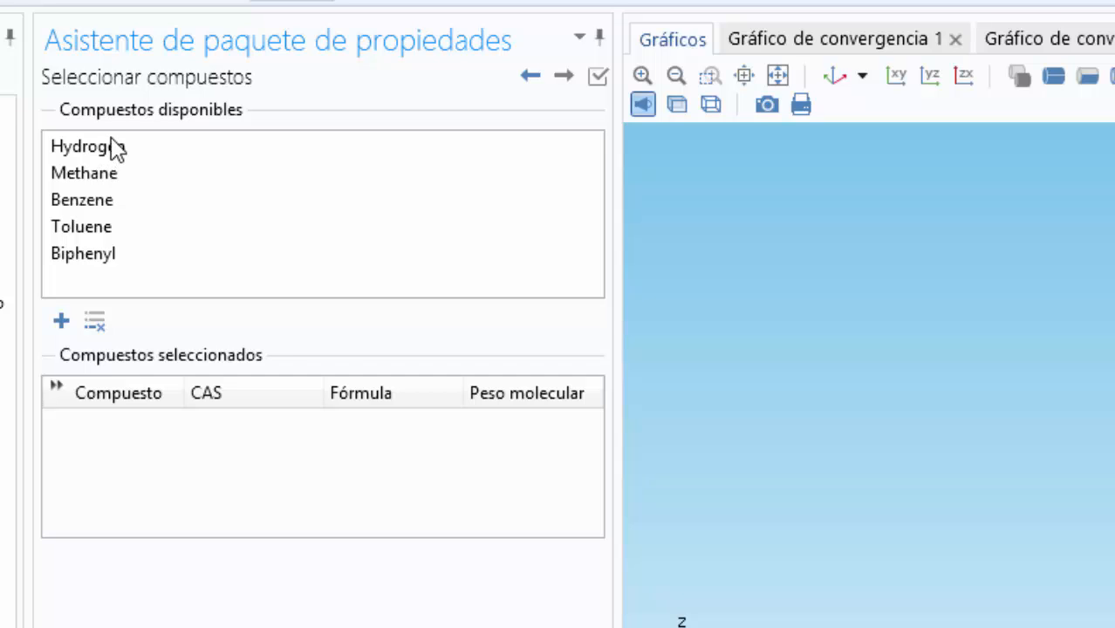
Add Hydrogen as the selected compound, keep the Vapor phase, and finish the property definition
click(114, 148)
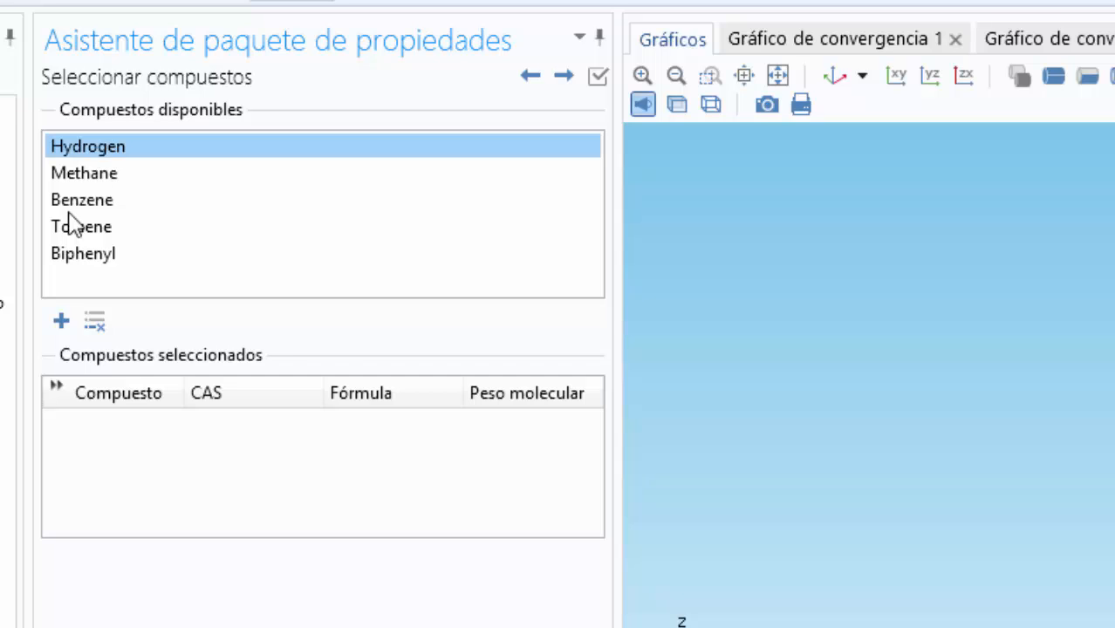
click(61, 320)
click(559, 77)
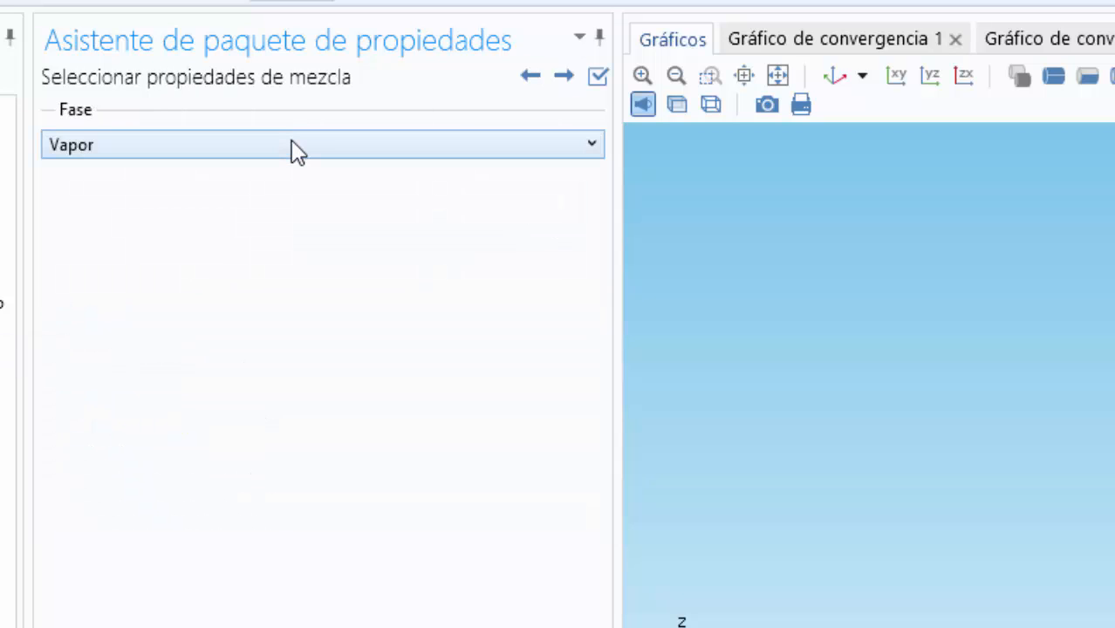
click(606, 81)
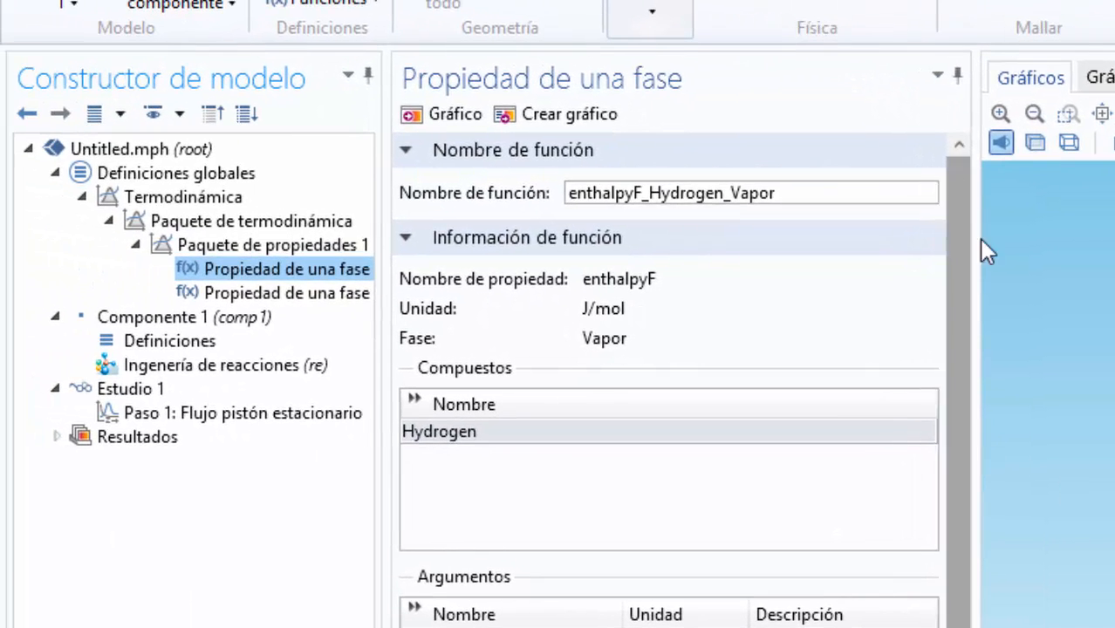
Review the two hydrogen property functions and rename the enthalpyF function as h_H2
click(277, 272)
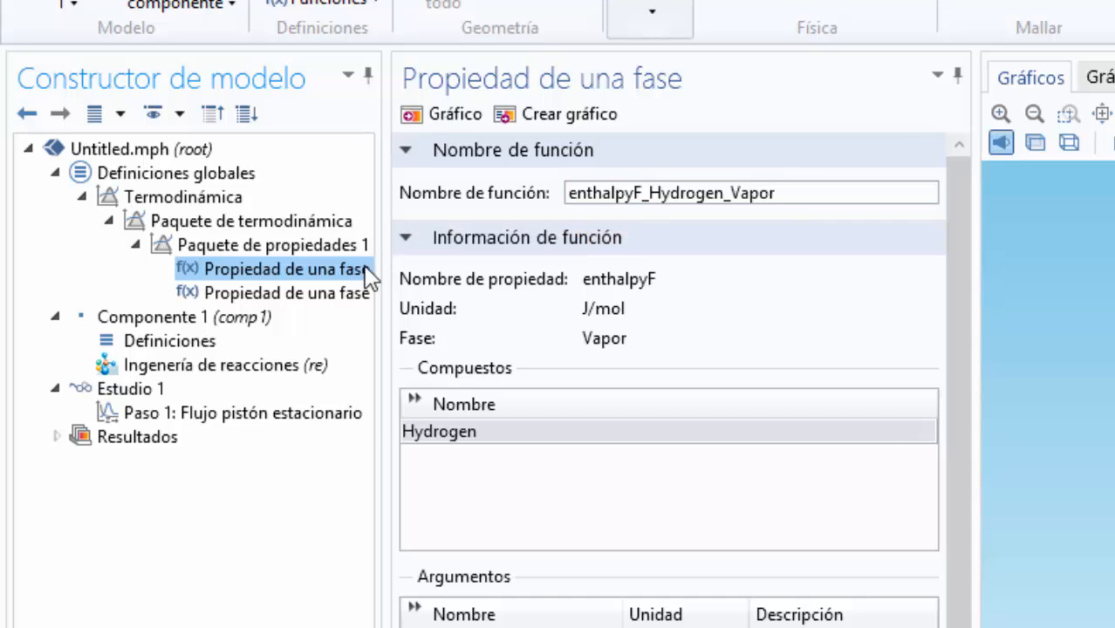
click(326, 294)
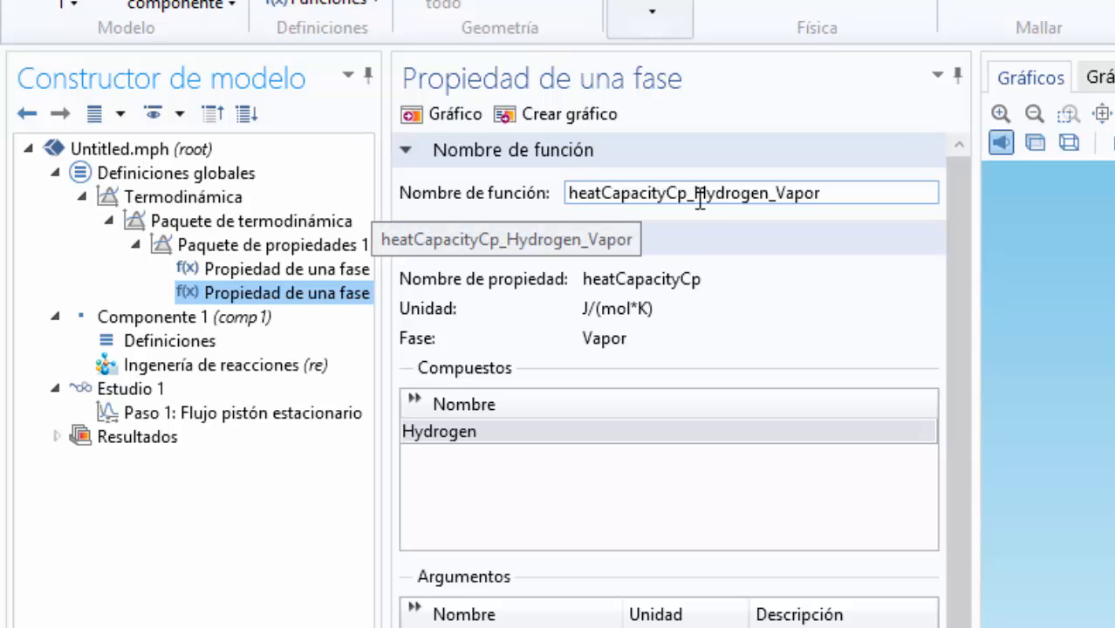
click(330, 269)
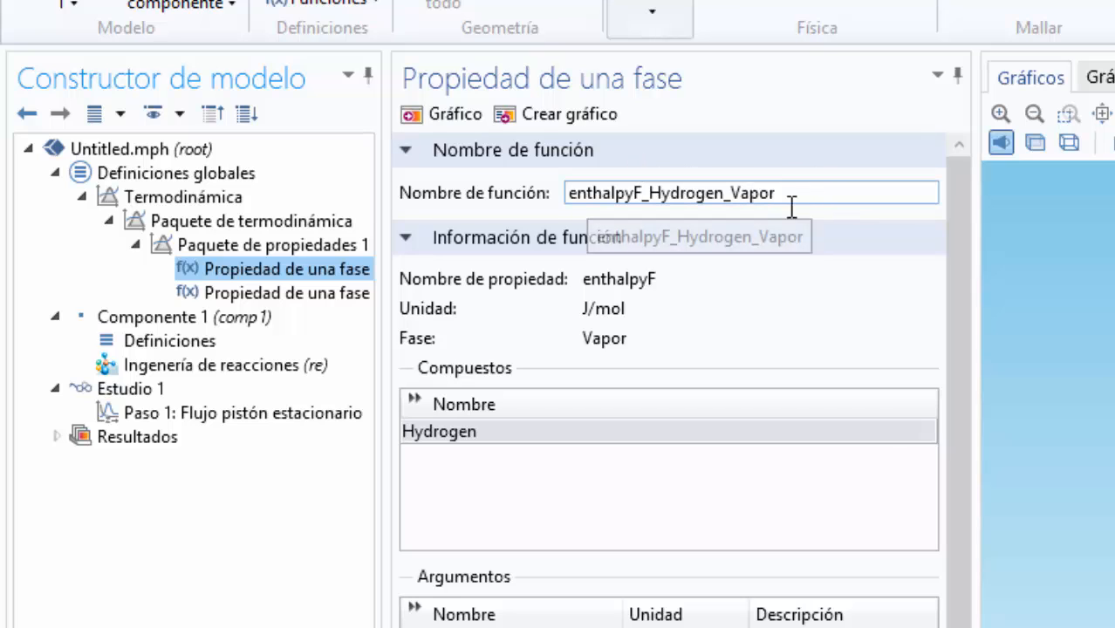
drag(789, 198, 498, 161)
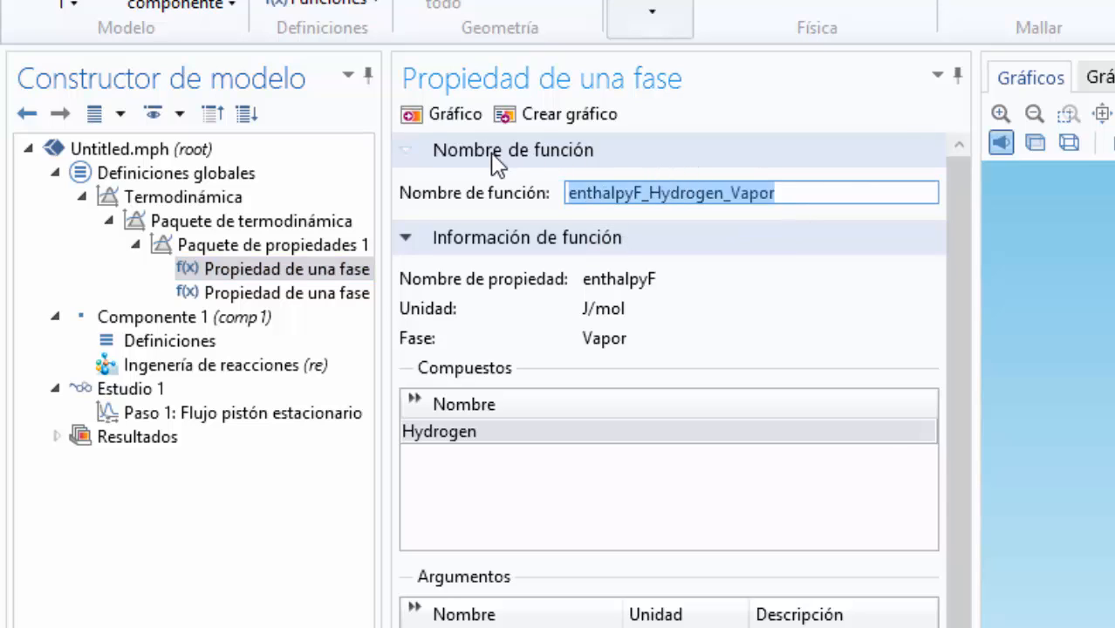
text(h)
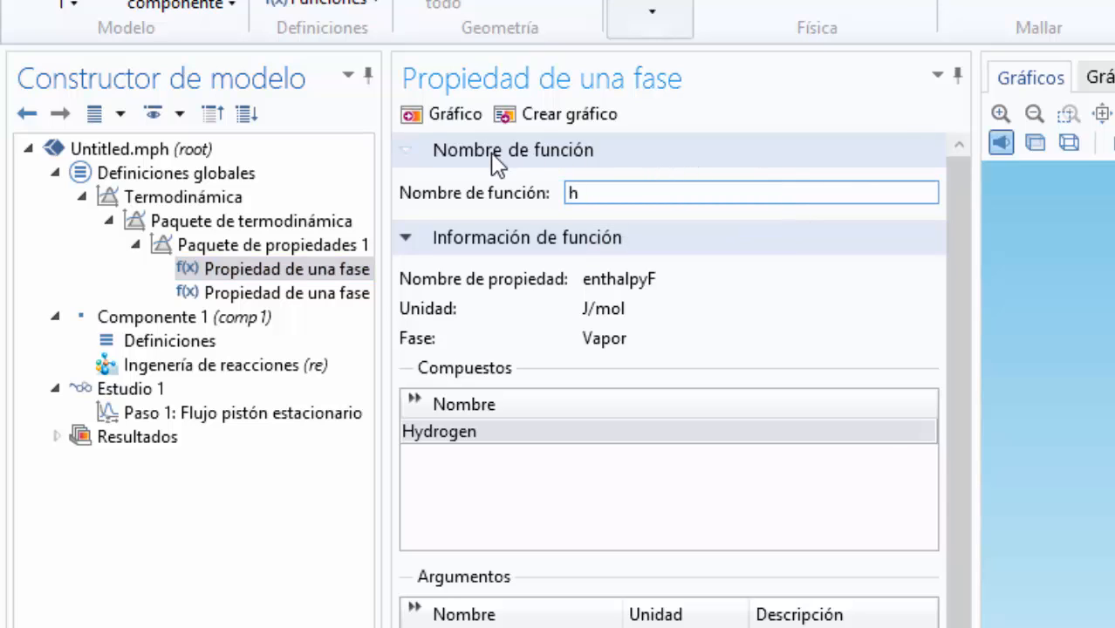
text(_H2)
Rename the hydrogen heatCapacityCp function as cp_H2
click(355, 295)
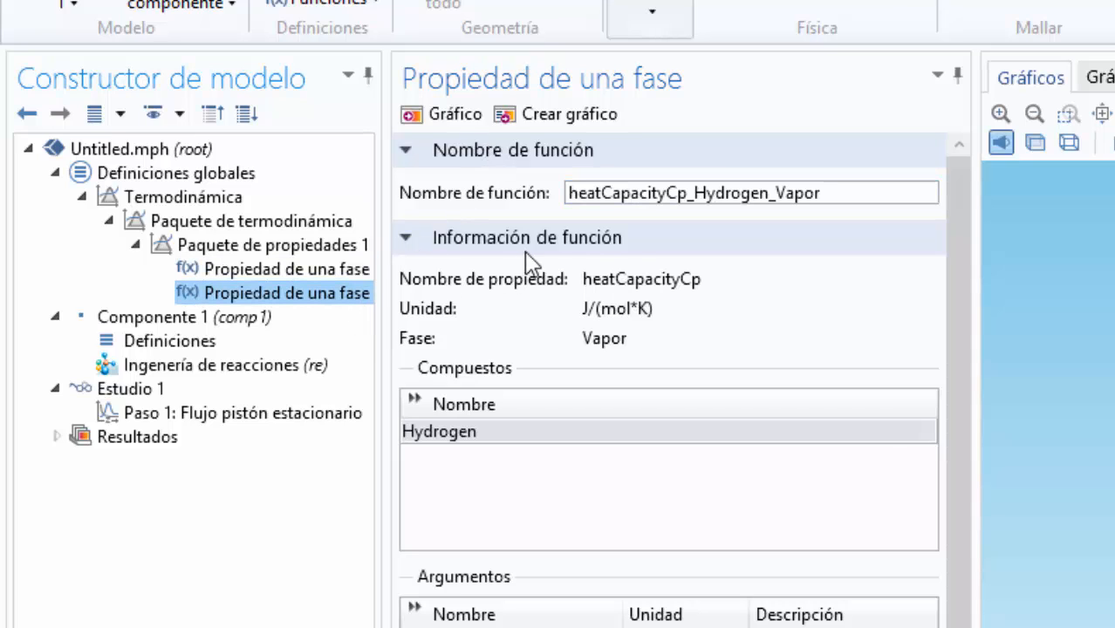
click(816, 200)
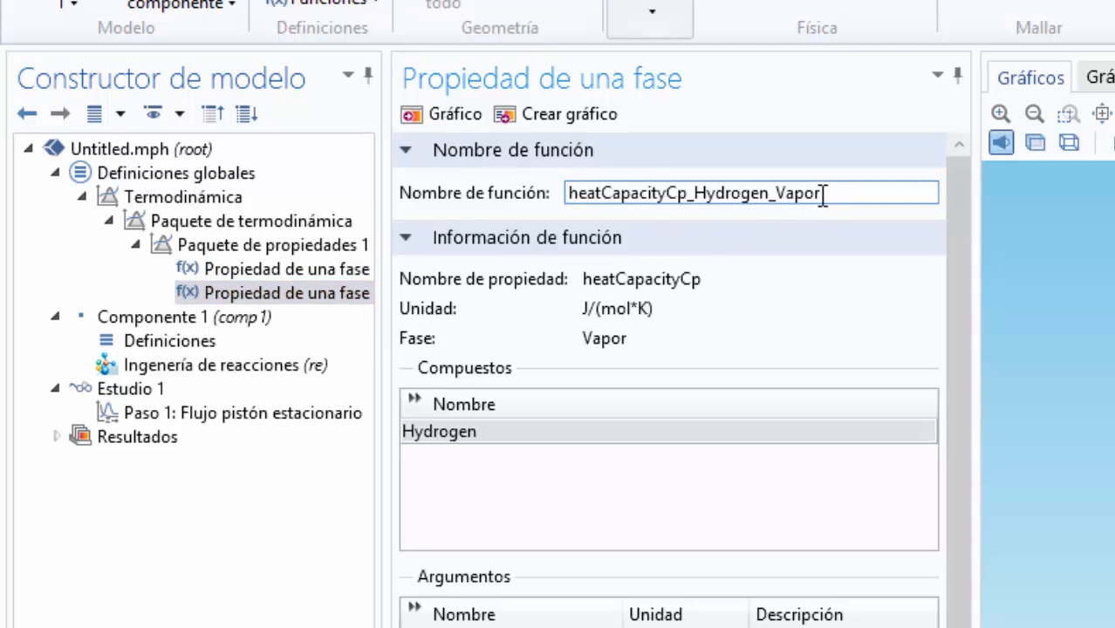
drag(823, 196, 356, 116)
text(cp)
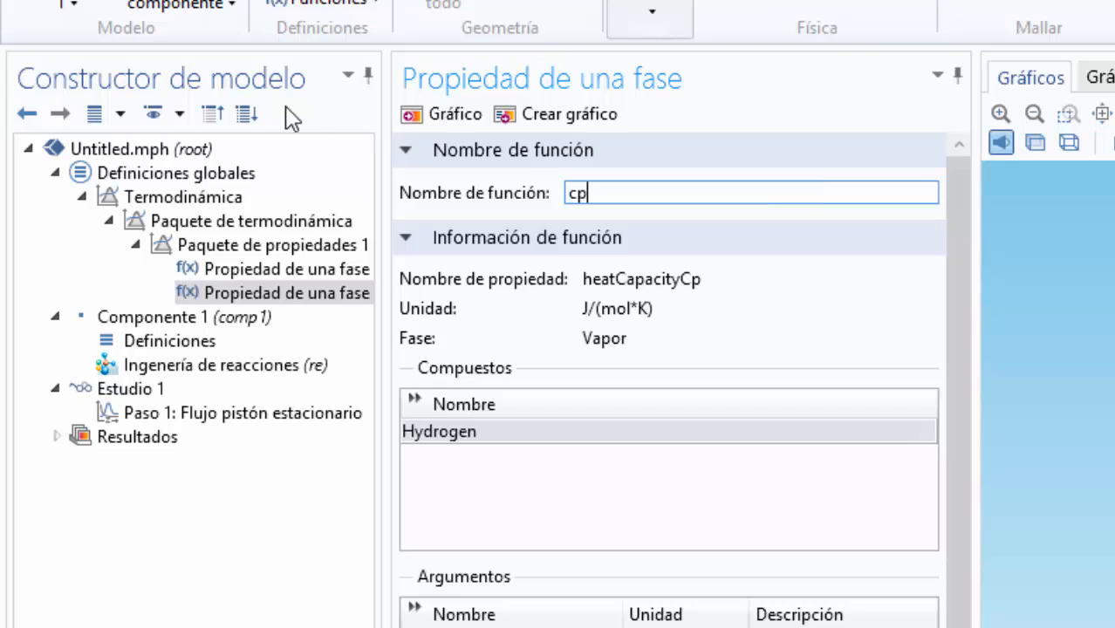
text(_H2)
Start another single-phase property on Paquete de propiedades 1 and add enthalpyF to its selected properties
click(277, 248)
right_click(272, 242)
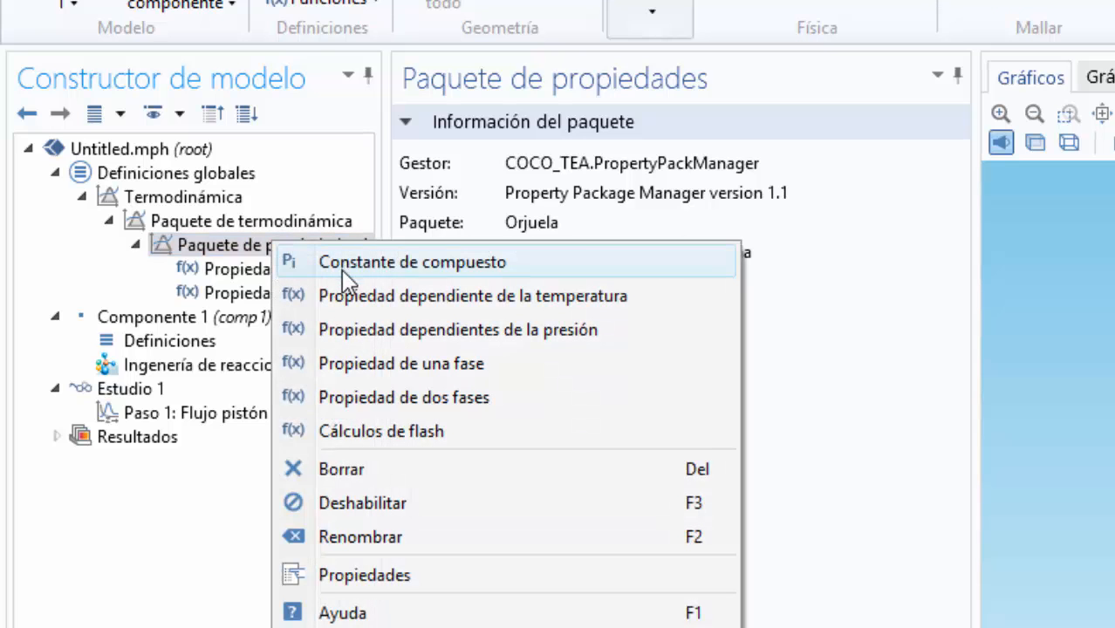
click(384, 364)
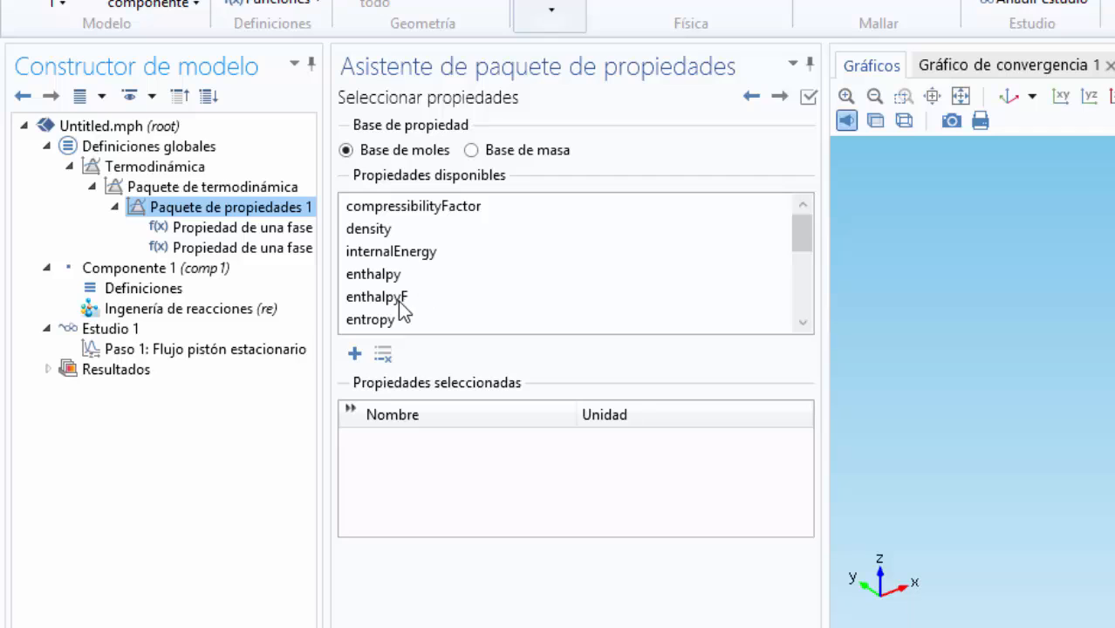
click(401, 300)
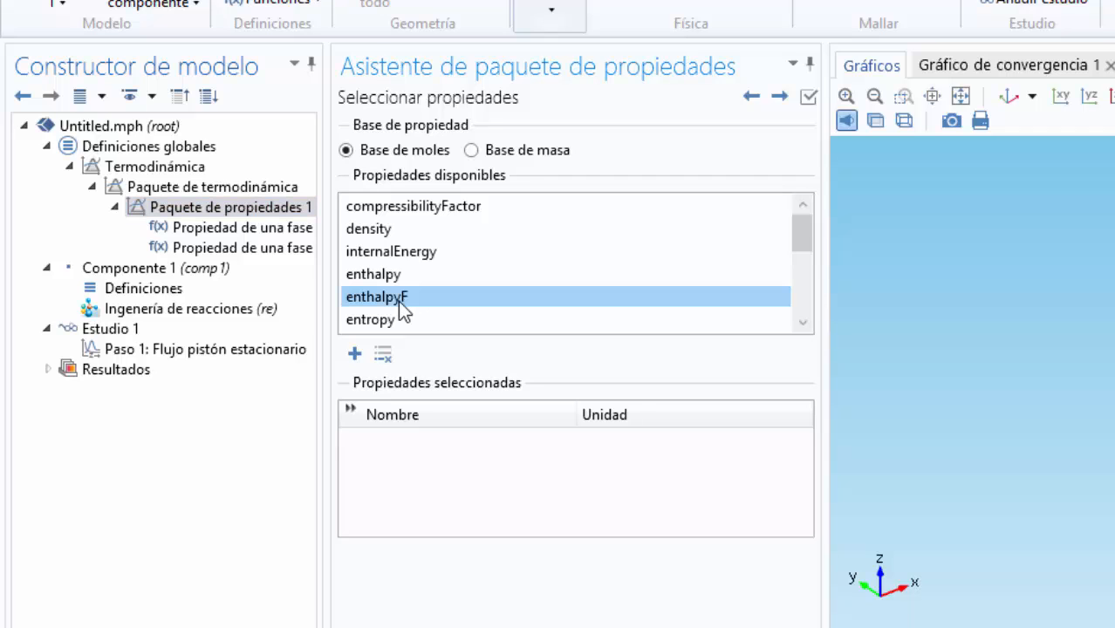
click(354, 353)
Add heatCapacityCp to the selected properties alongside enthalpyF, keeping the molar basis
click(802, 322)
click(802, 322)
click(802, 322)
click(802, 323)
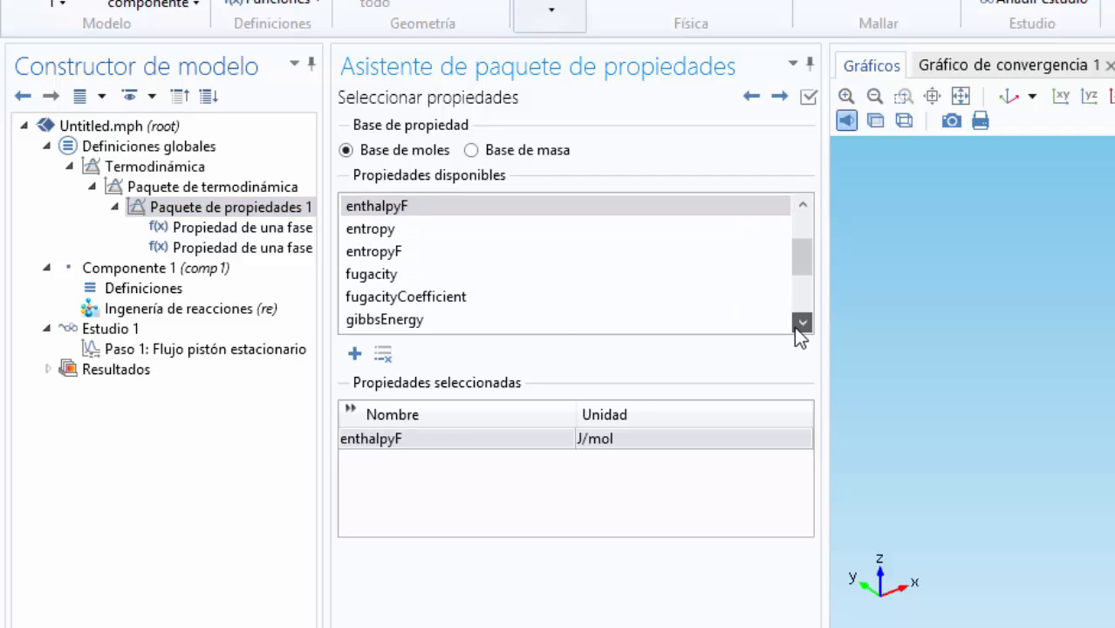
click(801, 322)
click(802, 323)
click(802, 323)
click(401, 273)
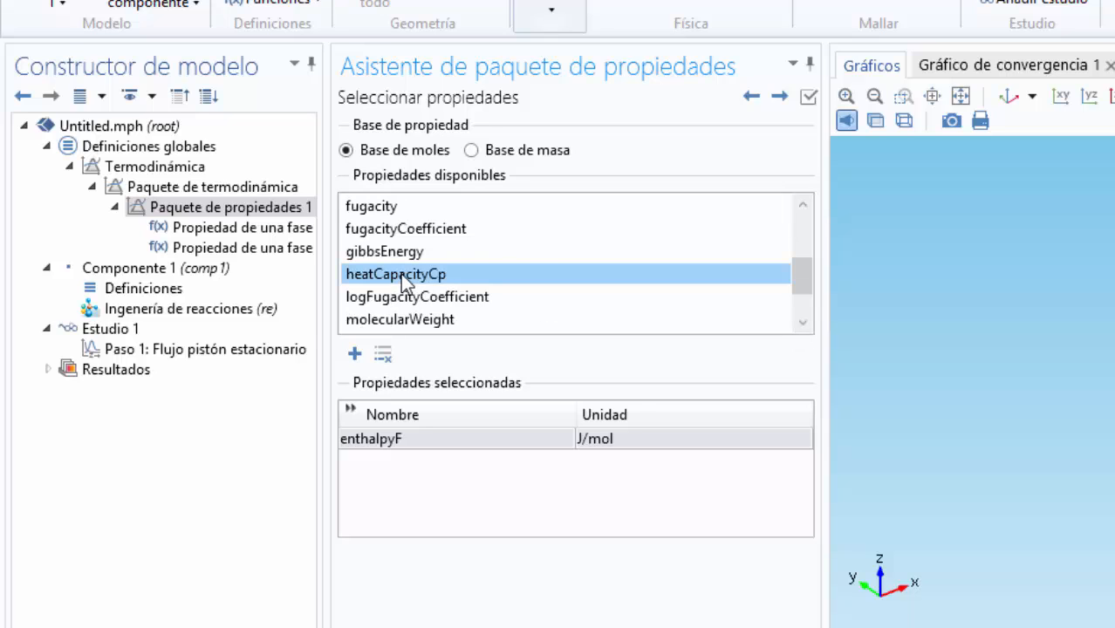
click(355, 353)
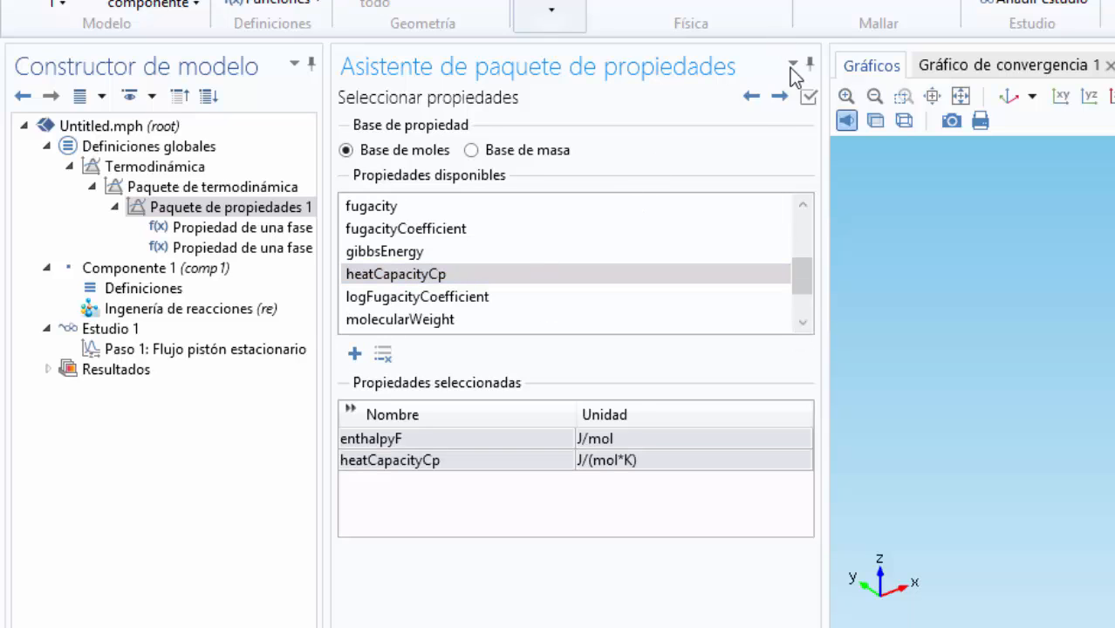
Add Methane as the selected compound, keep the Vapor phase, and finish the property definition
click(777, 99)
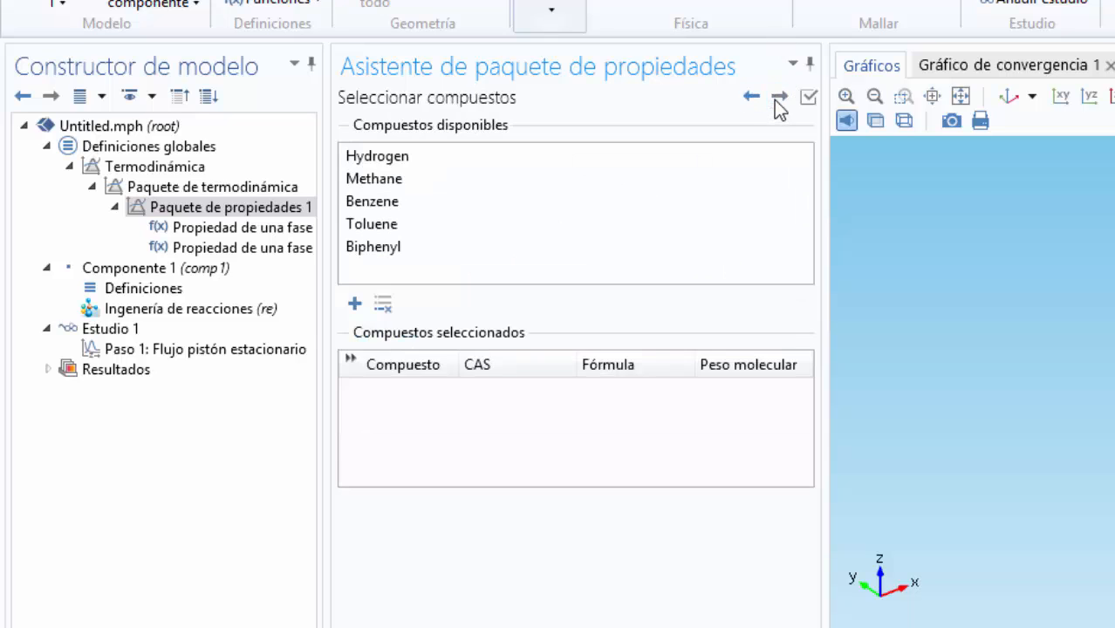
click(399, 181)
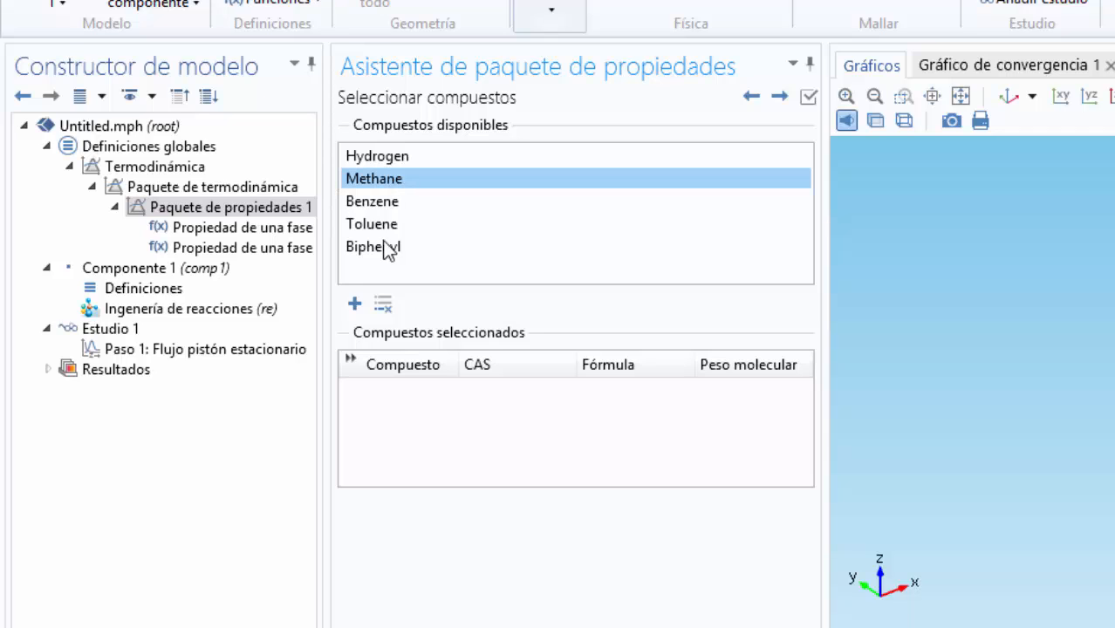
click(355, 304)
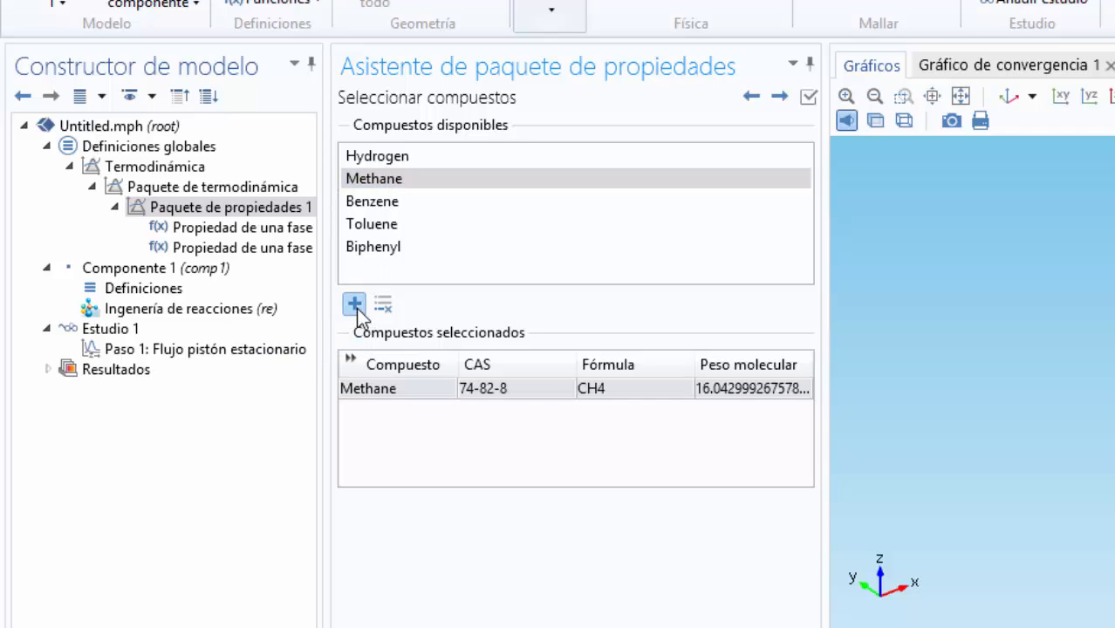
click(779, 98)
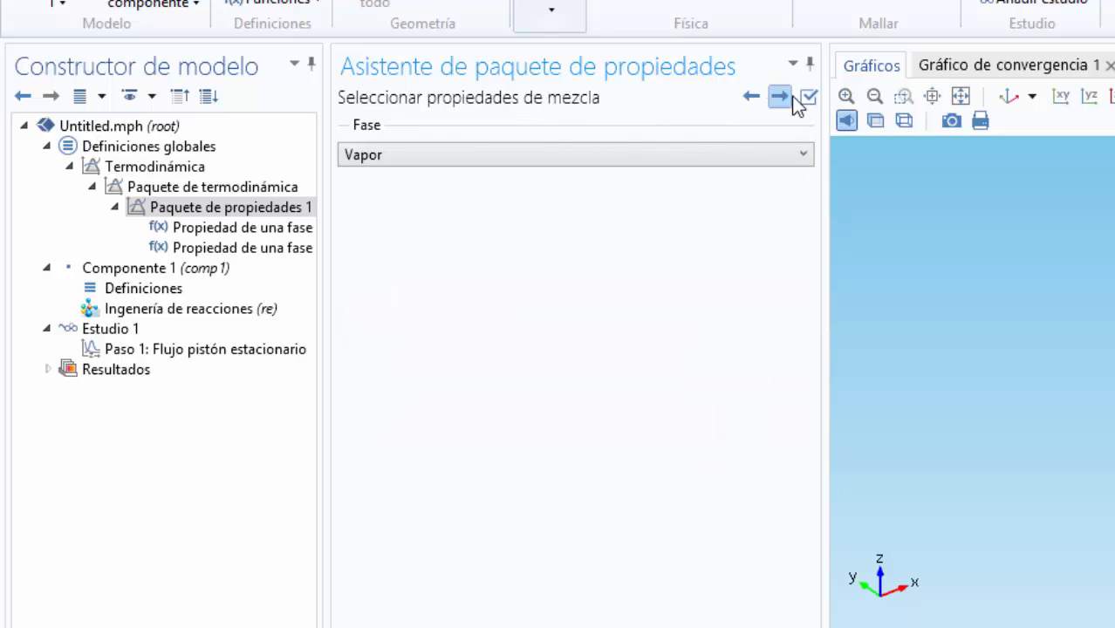
click(809, 98)
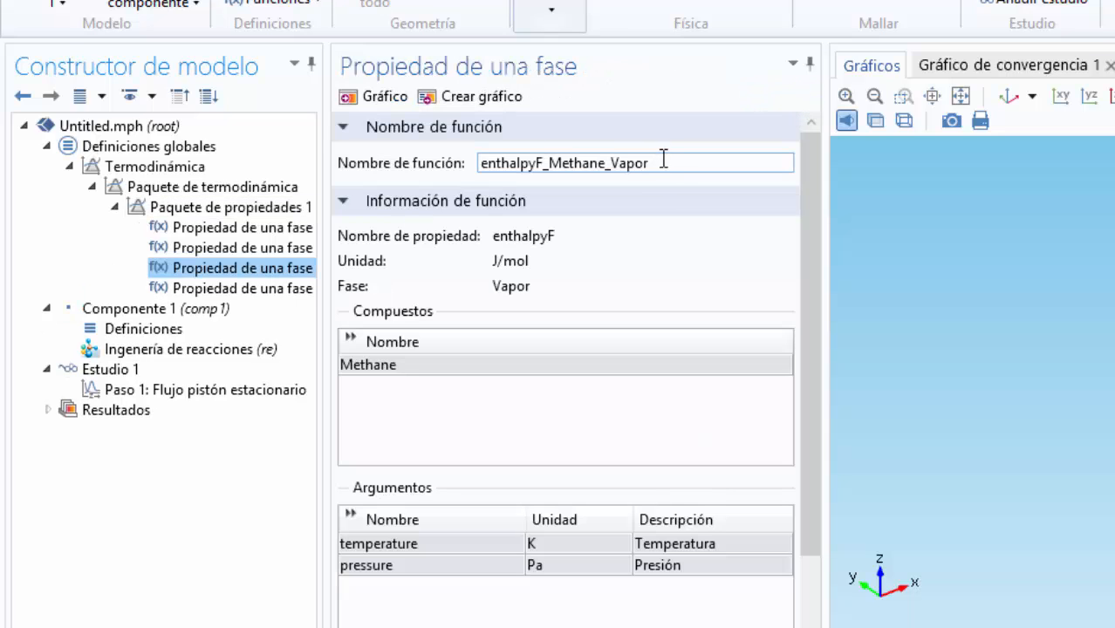
Rename the methane enthalpyF function as h_CH4
drag(663, 160, 462, 166)
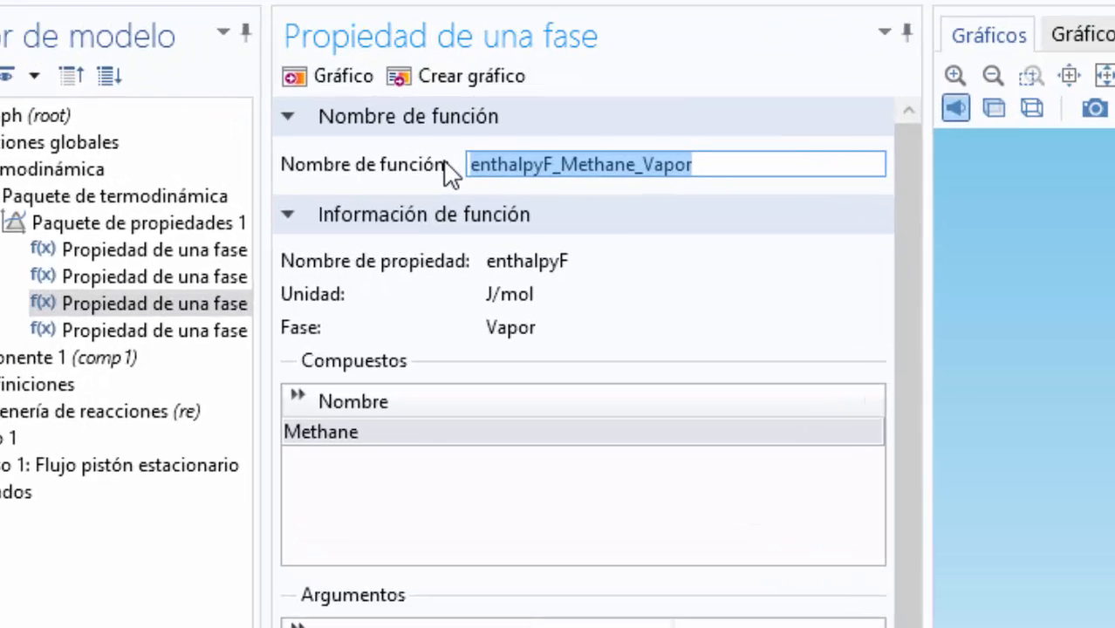
text(H)
key(BackSpace)
text(h_CH4)
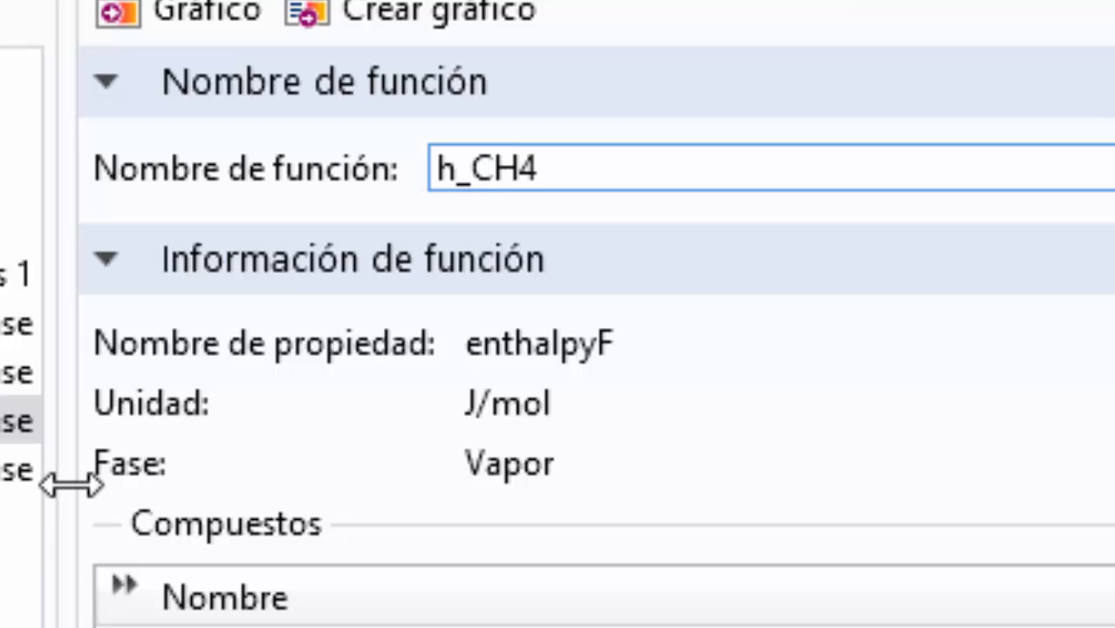
Rename the methane heatCapacityCp function as cp_CH4
click(13, 471)
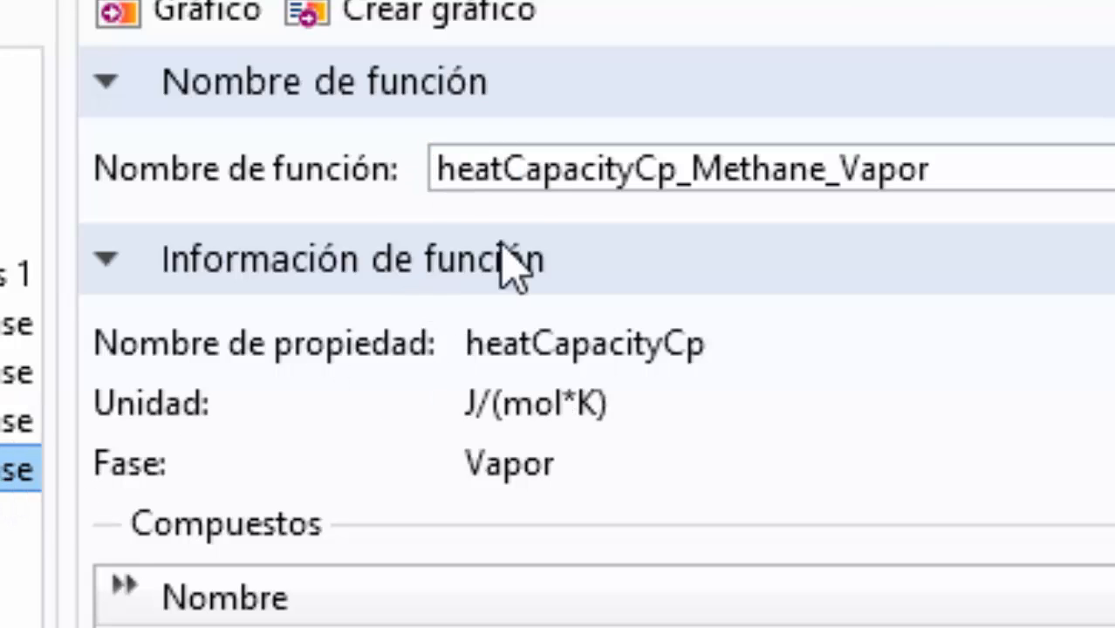
double_click(1037, 175)
text(cp)
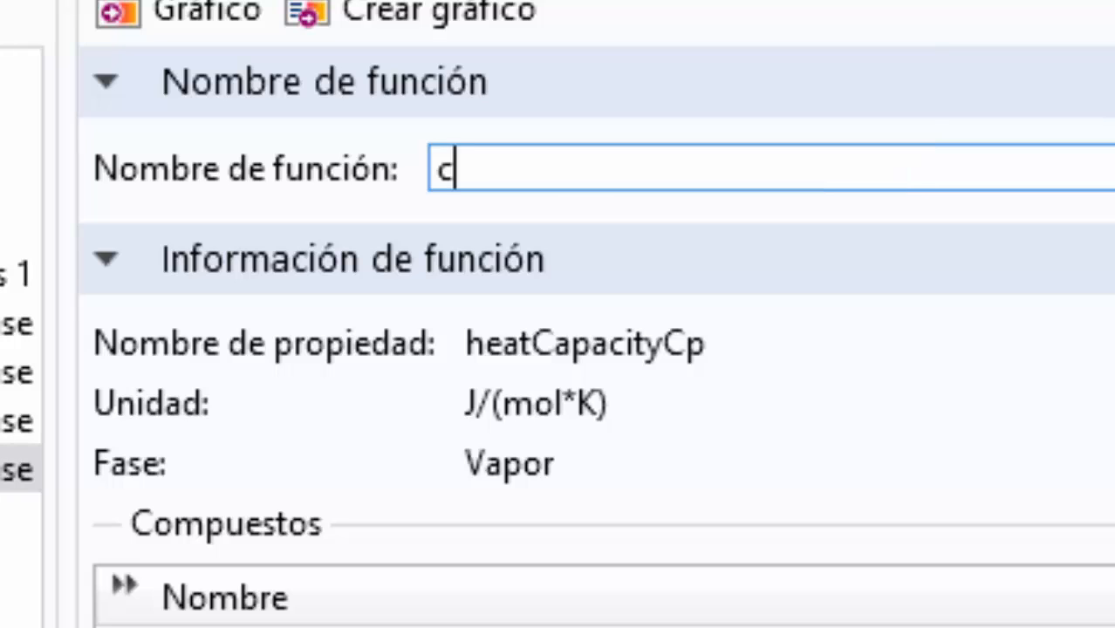
text(_CH4)
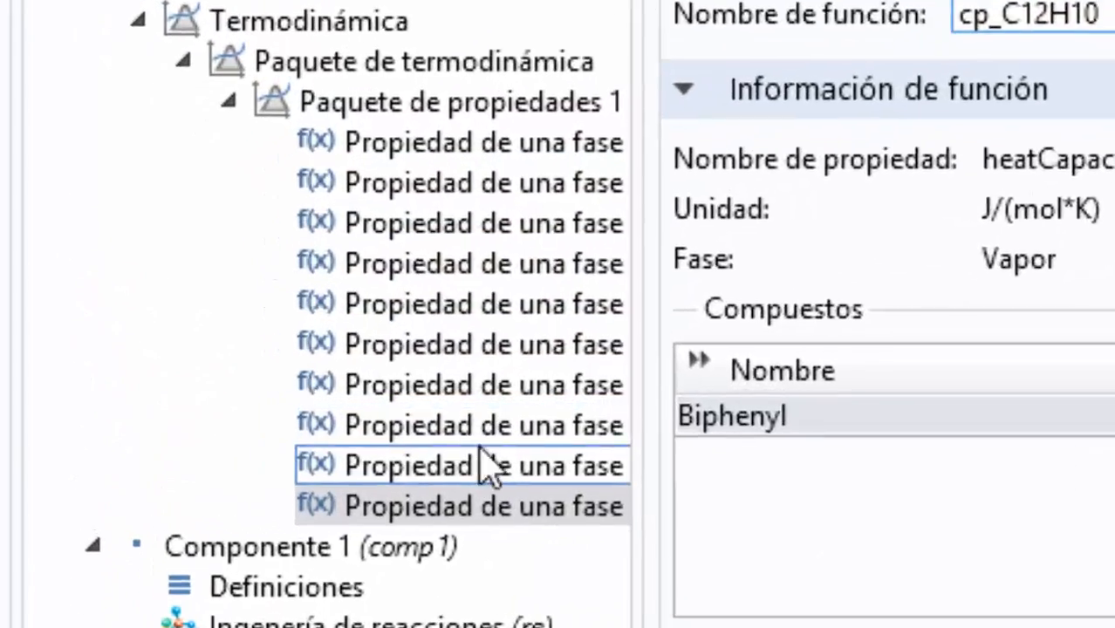
Review the function names of the methane, benzene, toluene and biphenyl enthalpy and heat capacity properties, then collapse the Termodinámica node
click(515, 217)
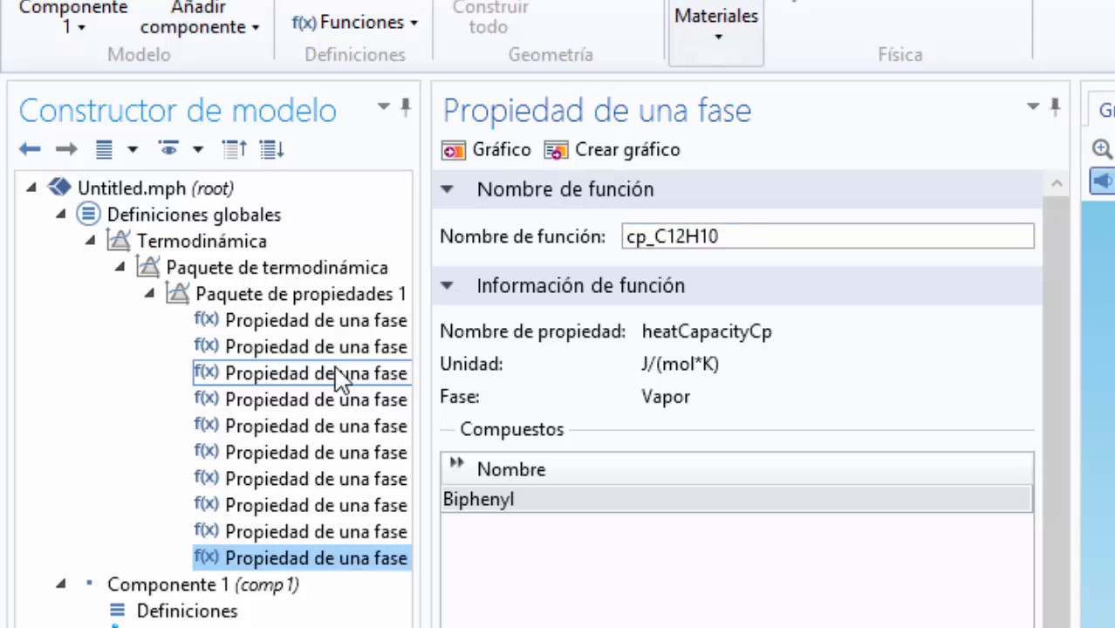
click(335, 368)
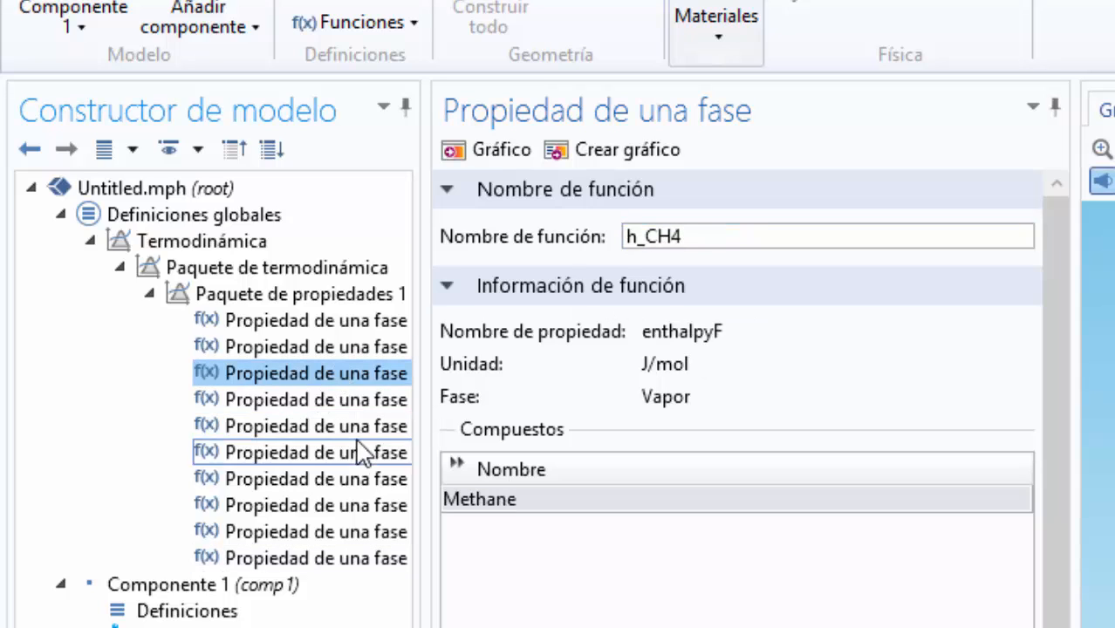
key(Down)
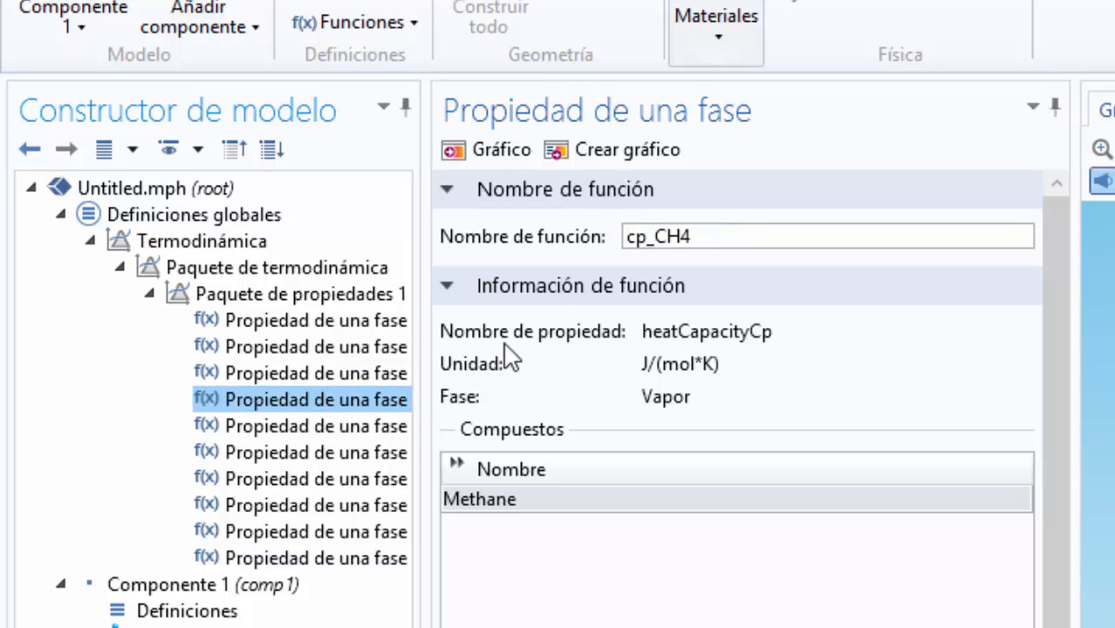
click(370, 426)
click(370, 457)
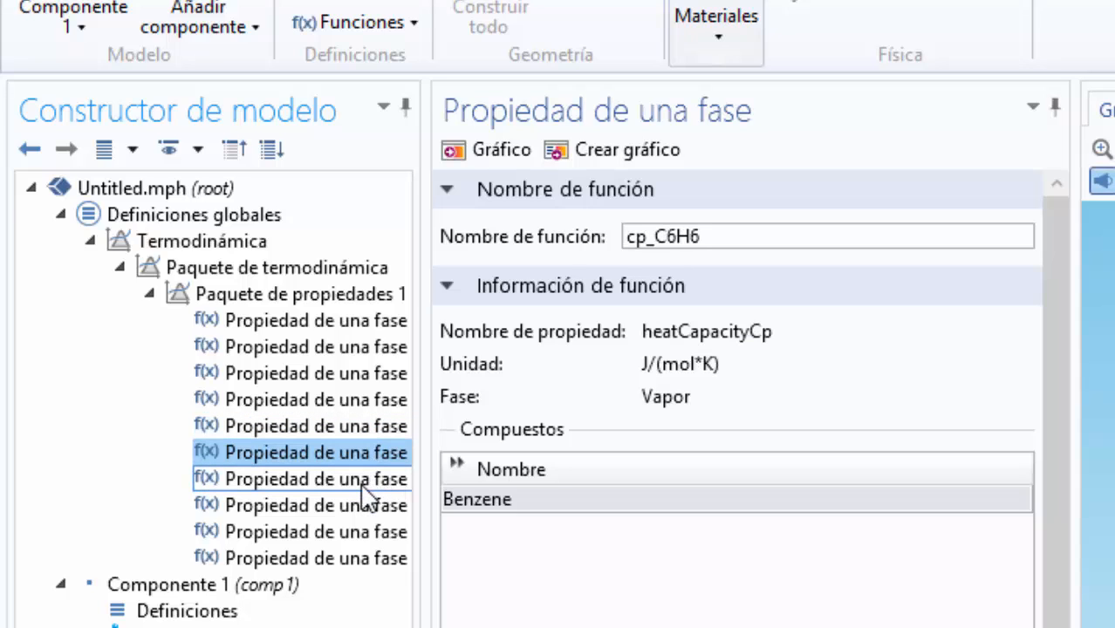
click(361, 486)
click(358, 508)
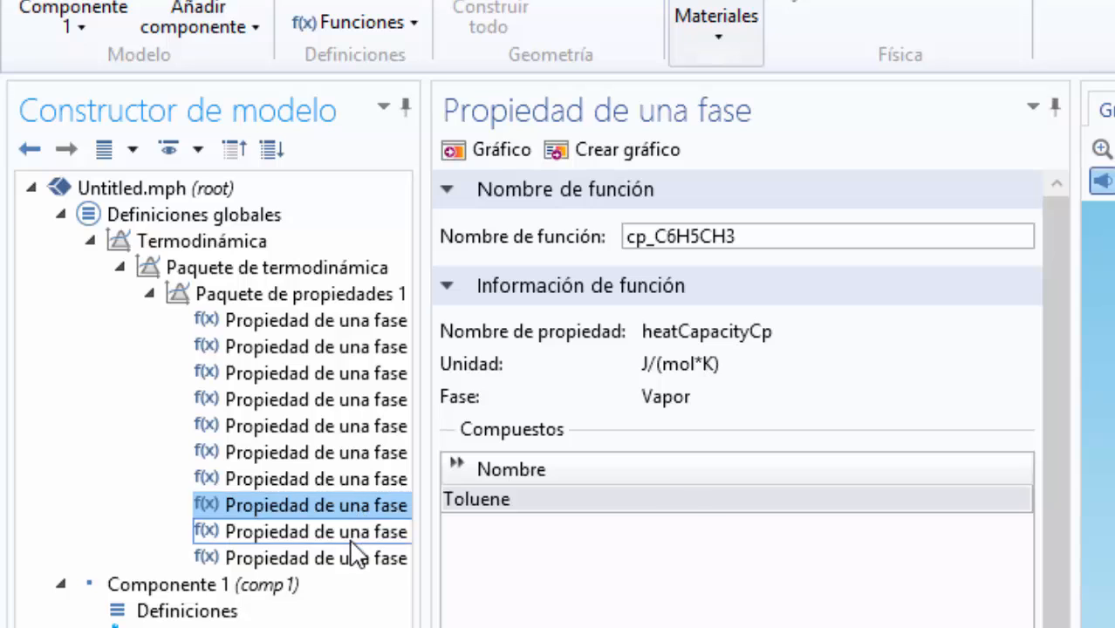
click(351, 540)
click(387, 550)
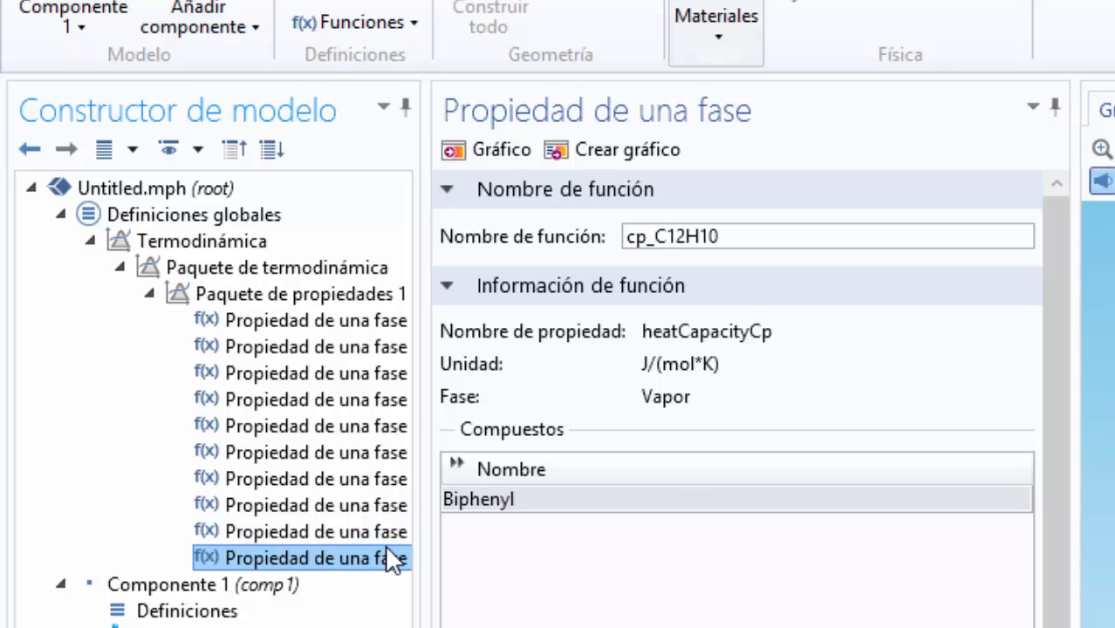
click(94, 241)
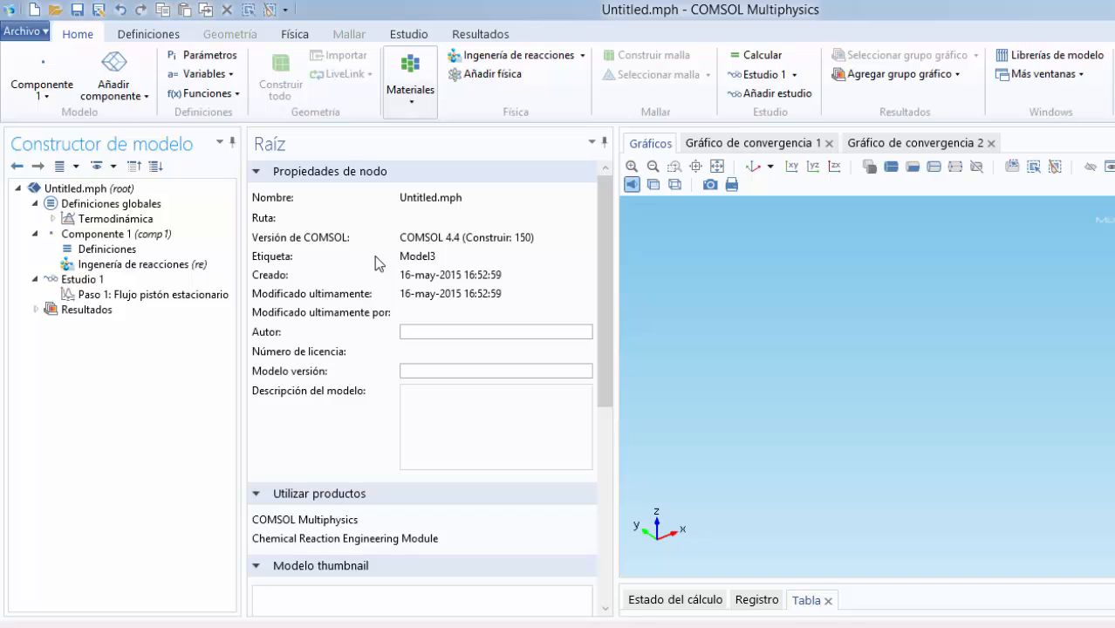
Create the global parameters list and load its entries from membrane_hda_parameters.txt
click(208, 56)
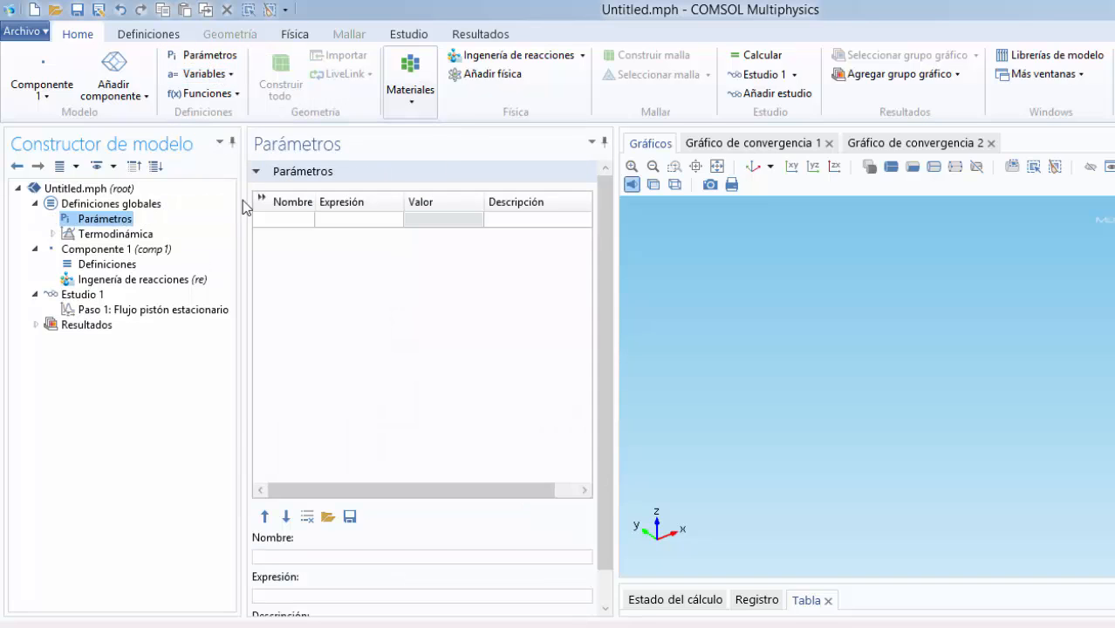
click(328, 516)
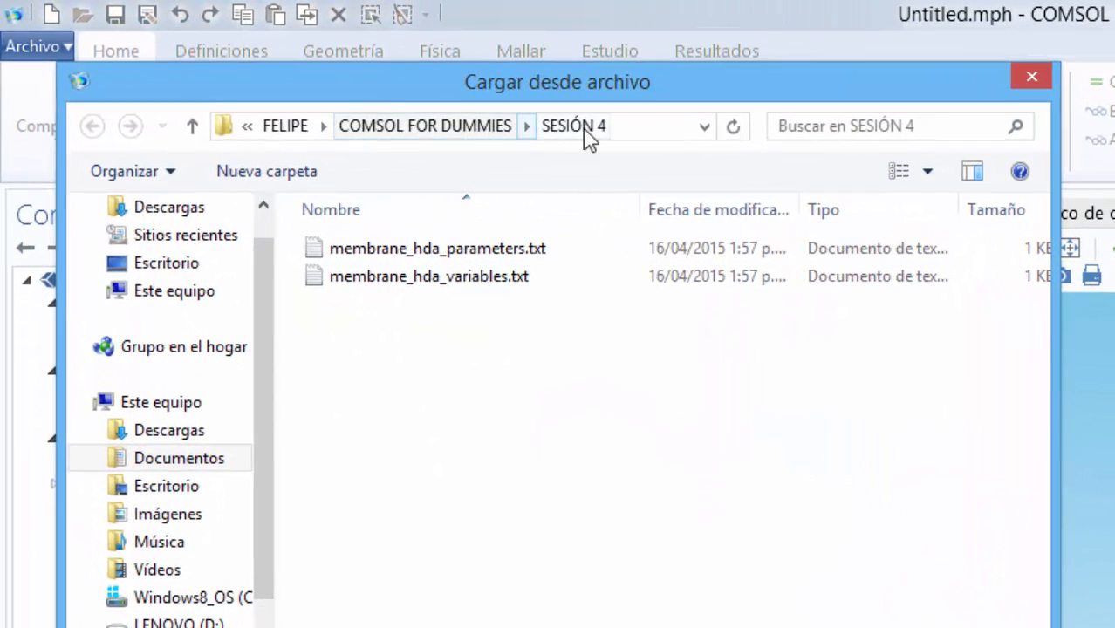
click(492, 257)
double_click(492, 257)
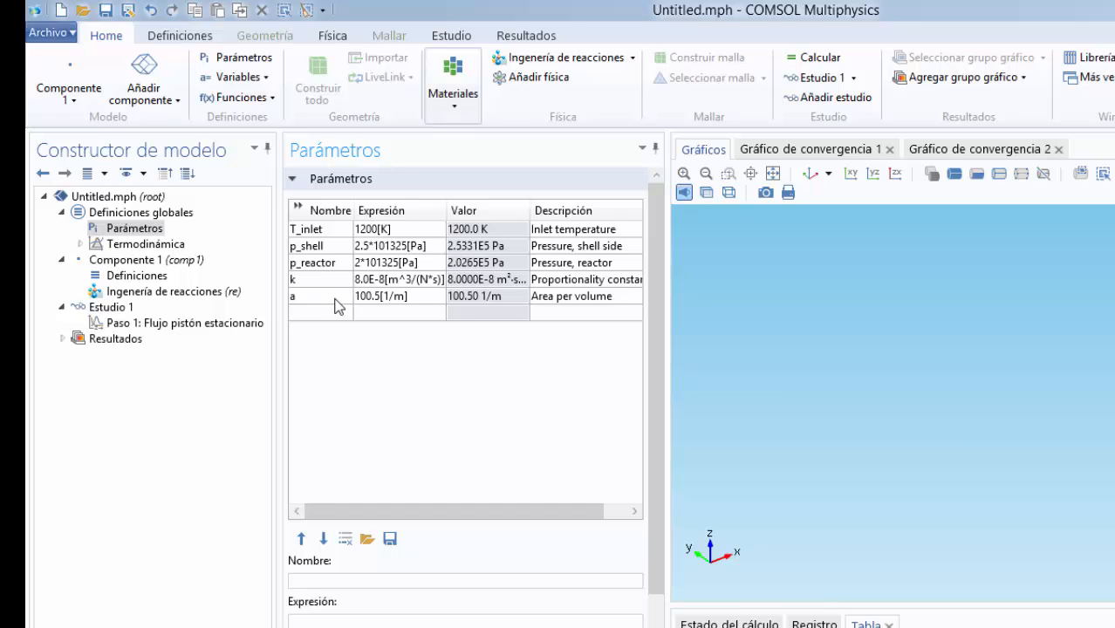
Add a global variables node, load membrane_hda_variables.txt into it, and inspect the f_H2 and Q_mem entries
right_click(154, 221)
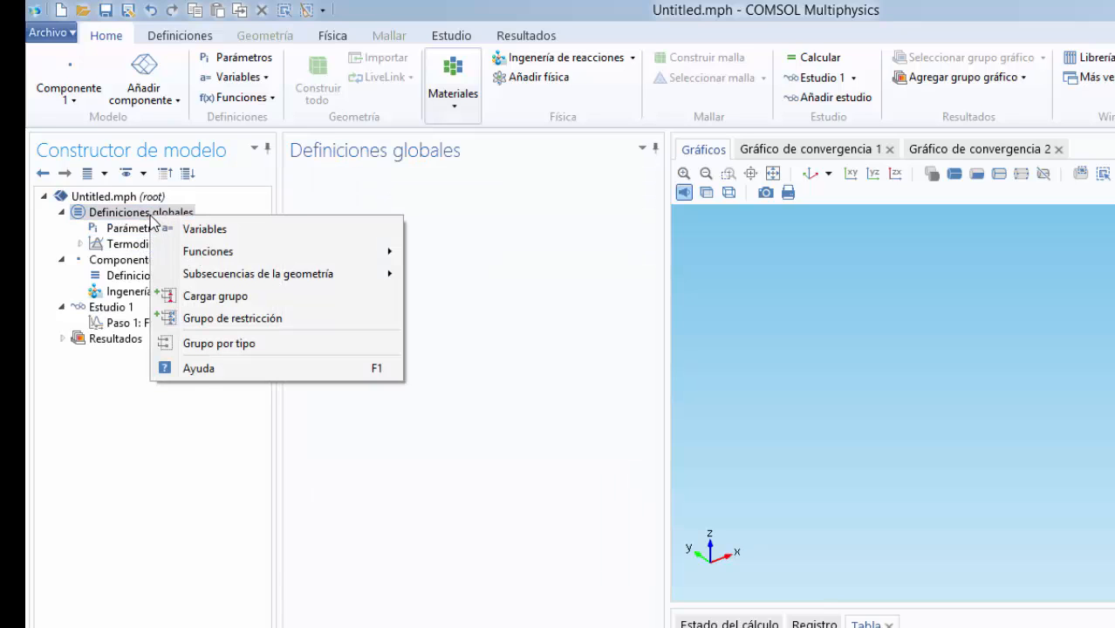
click(210, 230)
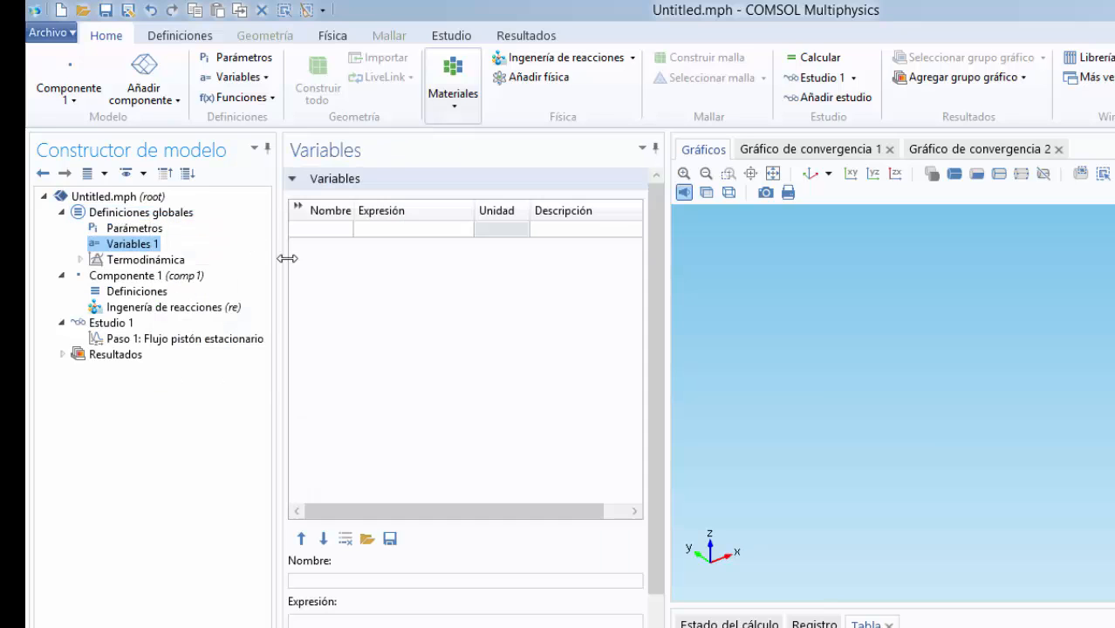
click(366, 538)
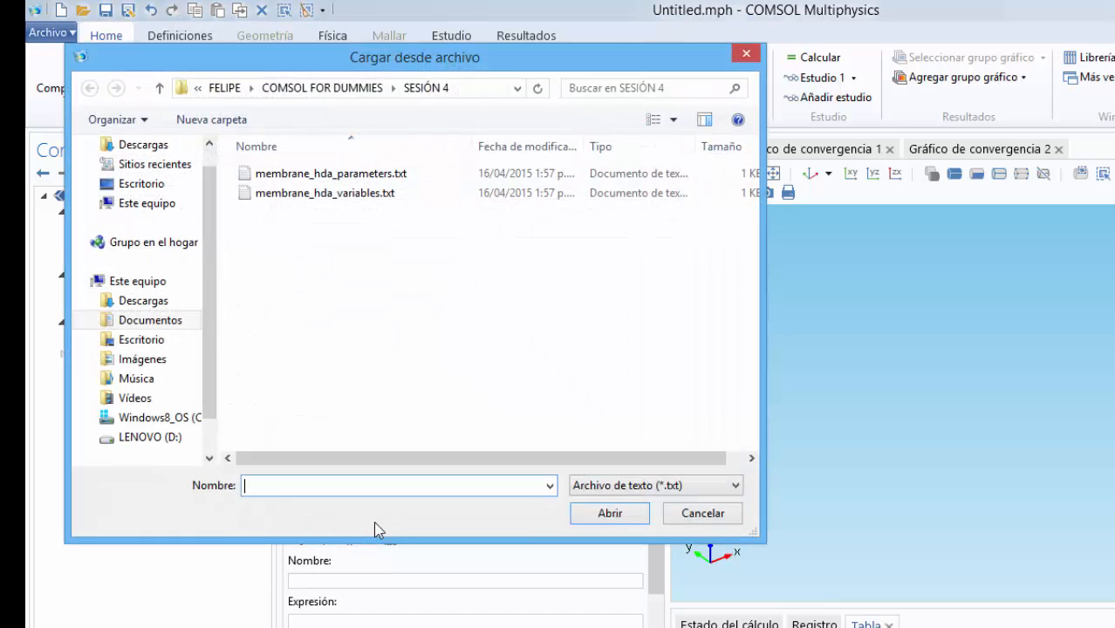
double_click(338, 194)
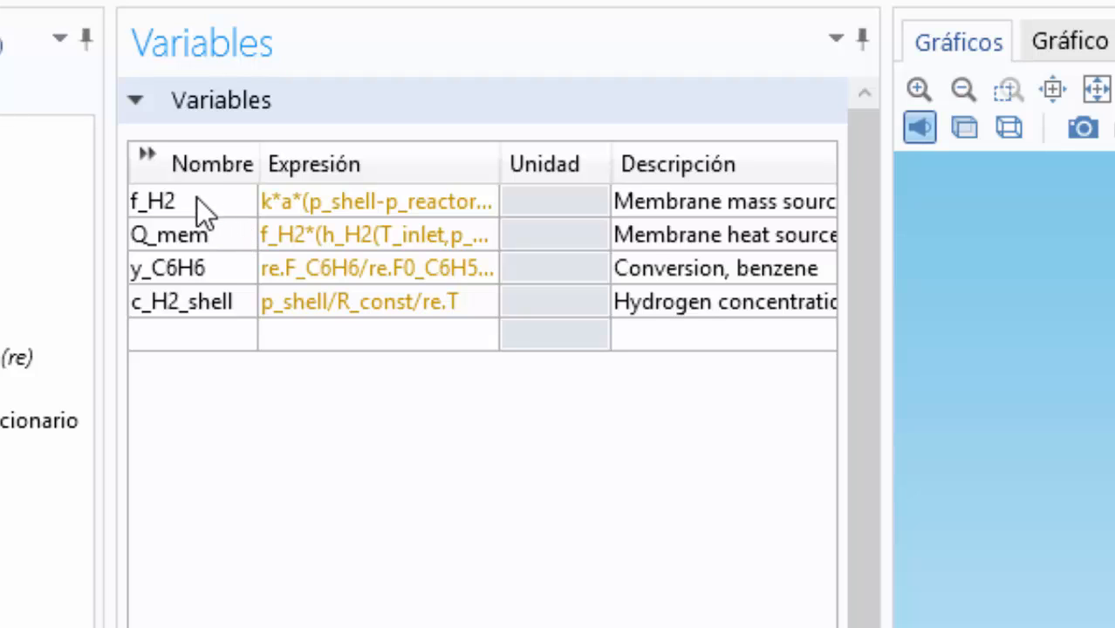
click(196, 199)
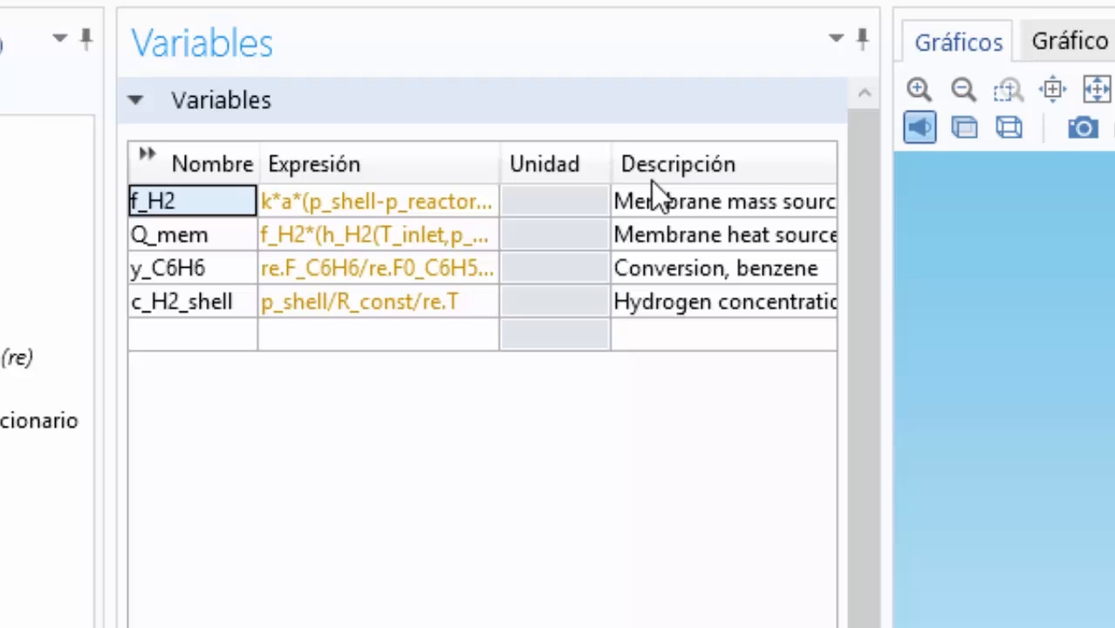
click(221, 233)
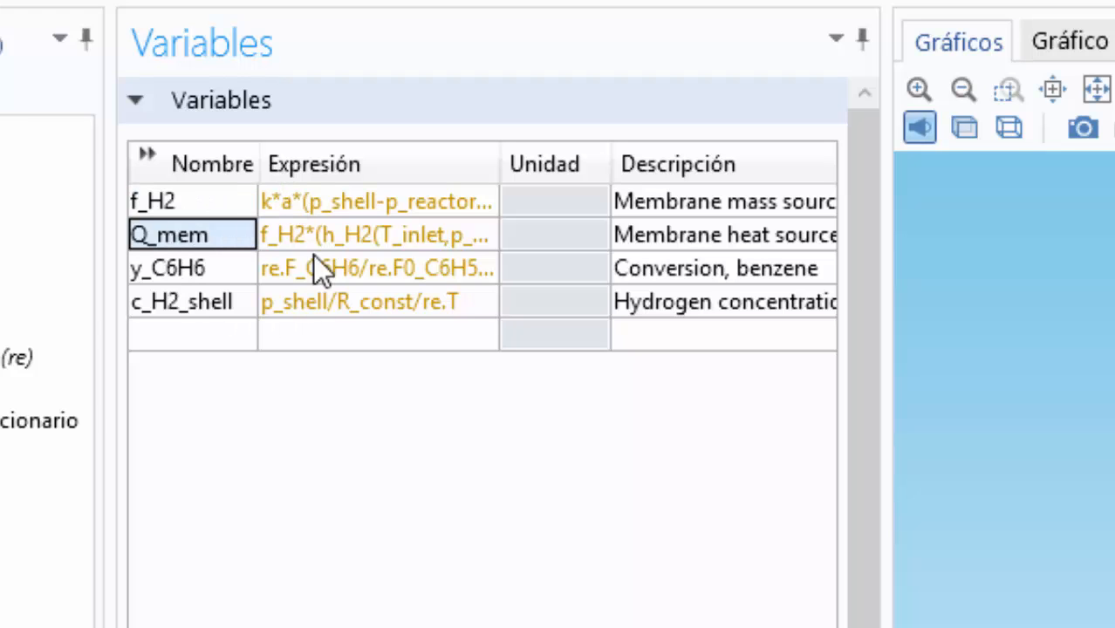
mouse_move(302, 238)
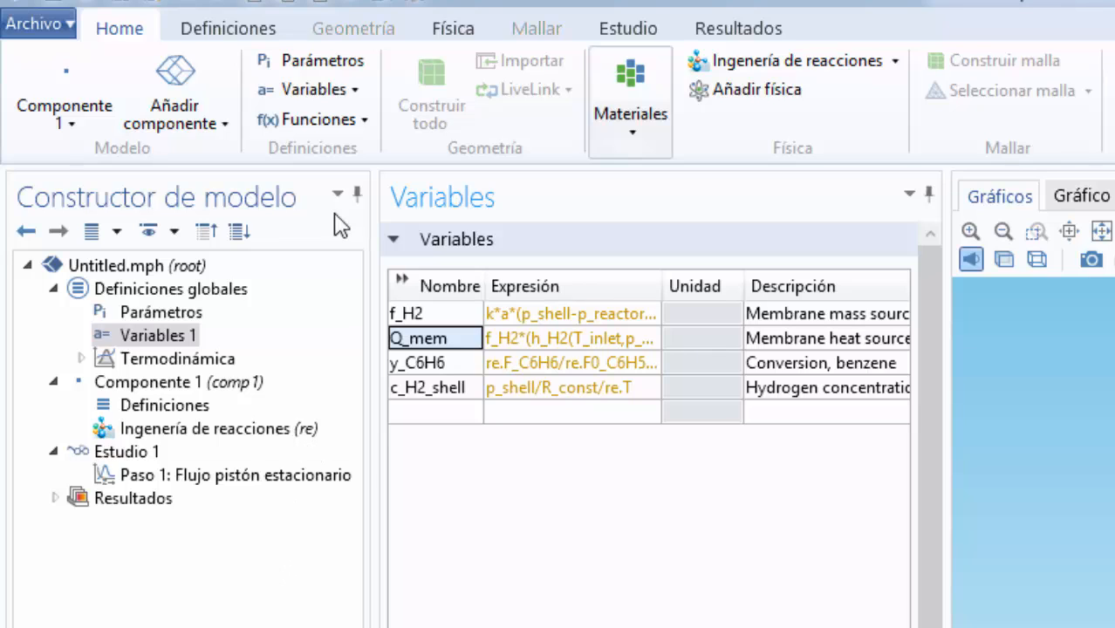
Add a reaction to the reaction engineering interface with the formula C6H5CH3+H2=>C6H6+CH4 and apply it
click(454, 29)
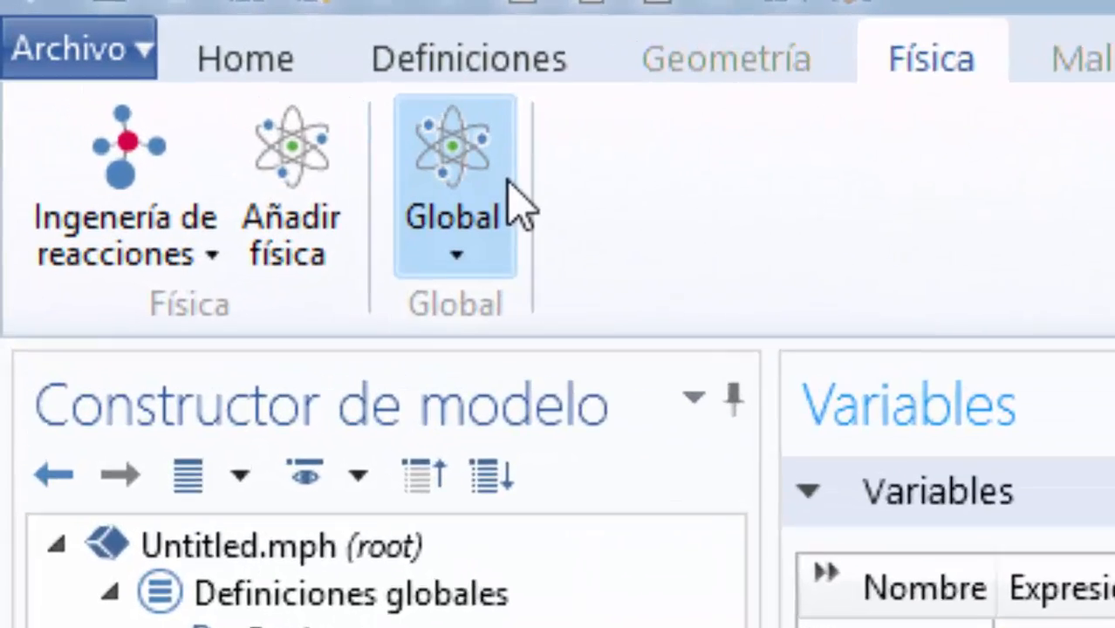
click(240, 89)
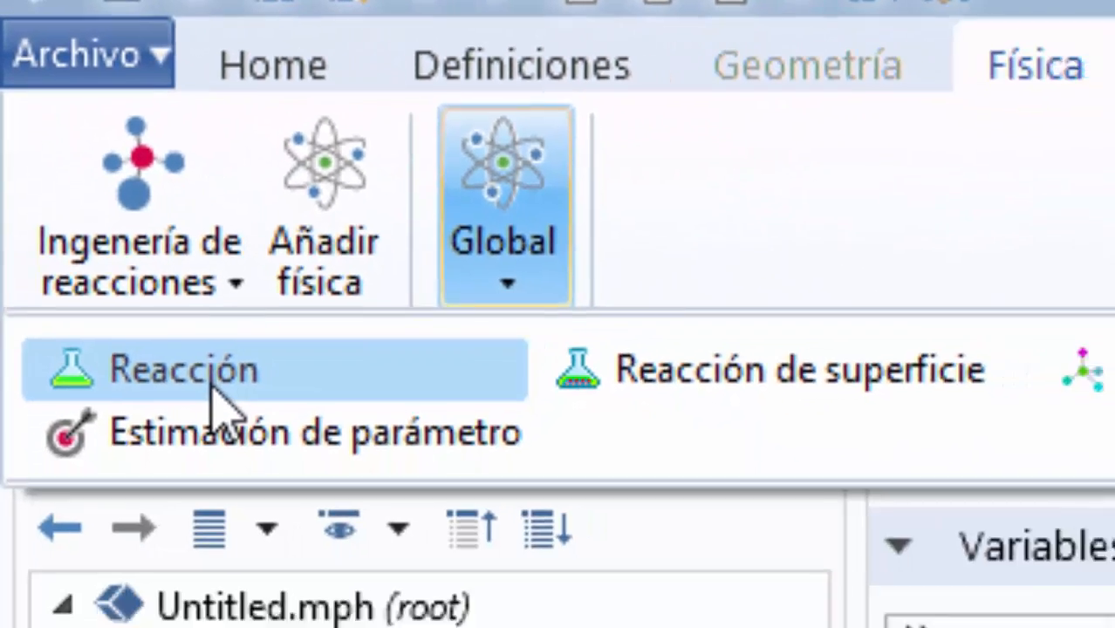
click(271, 534)
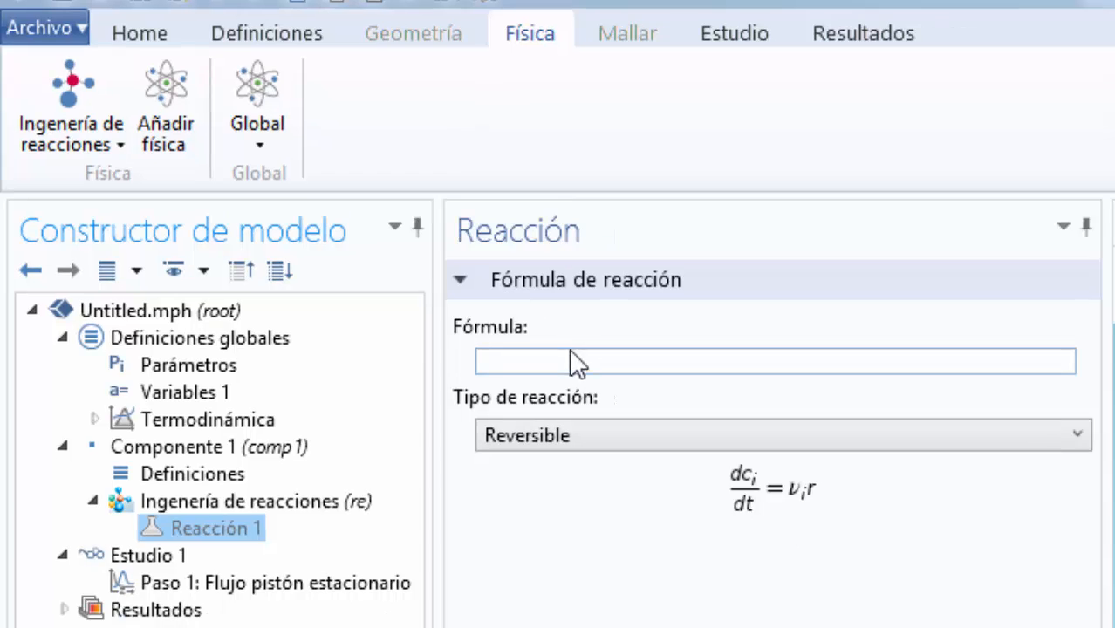
click(571, 359)
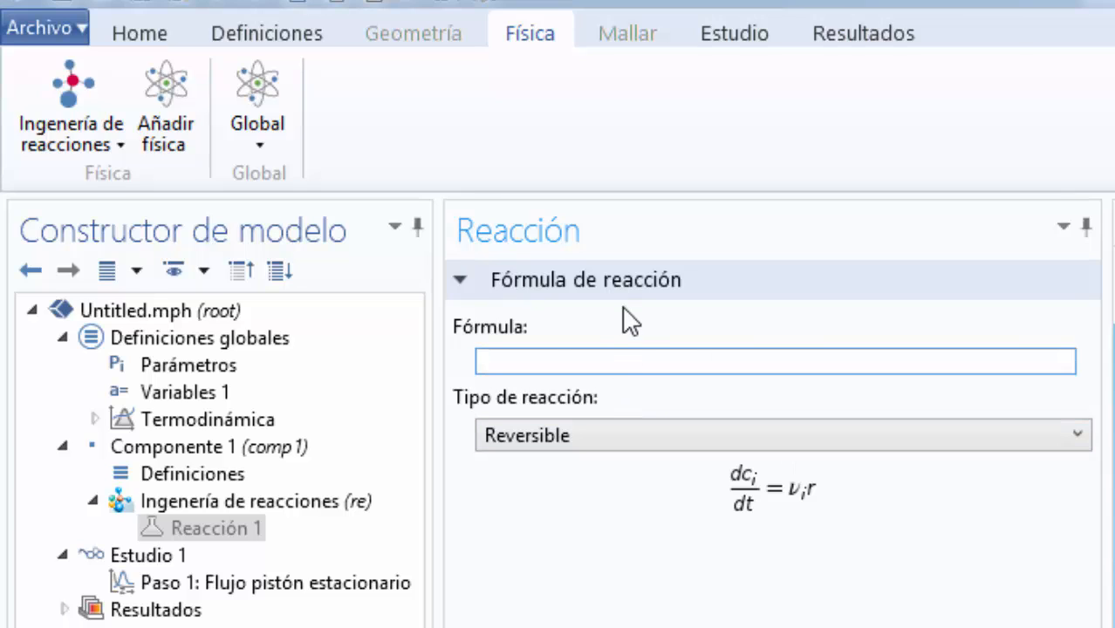
text(C6H5CH3+)
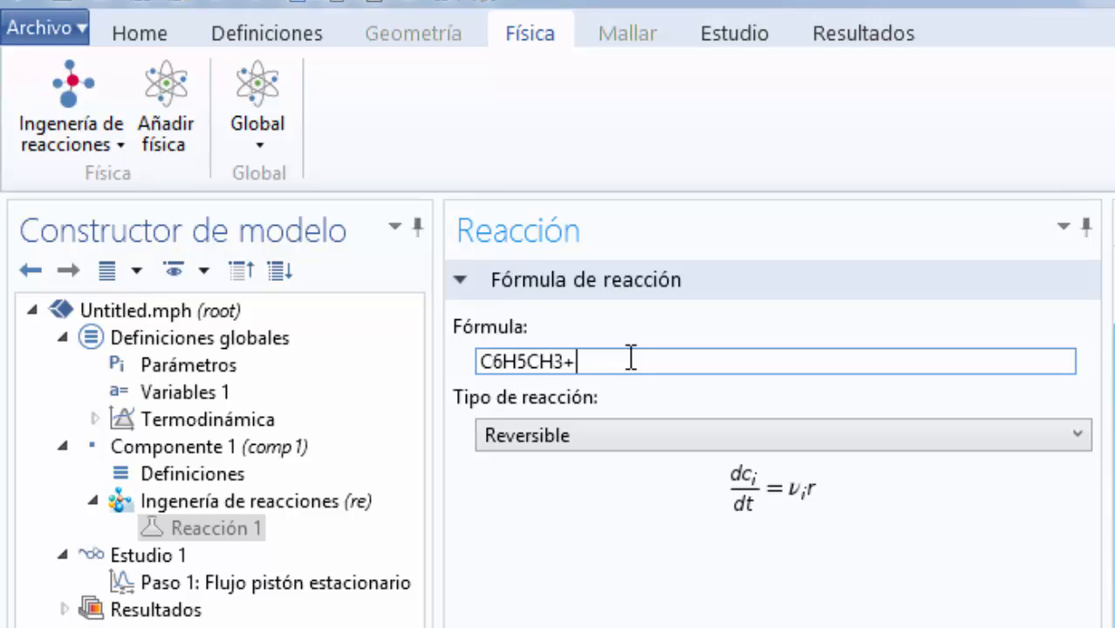
text(H2=>C6H6+CH4)
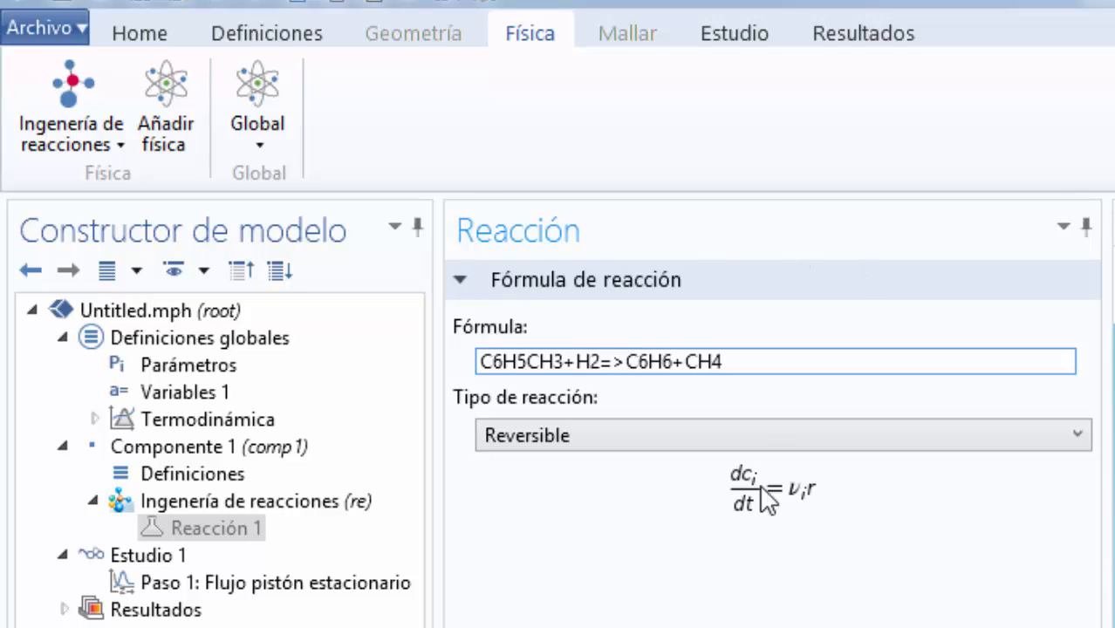
click(673, 618)
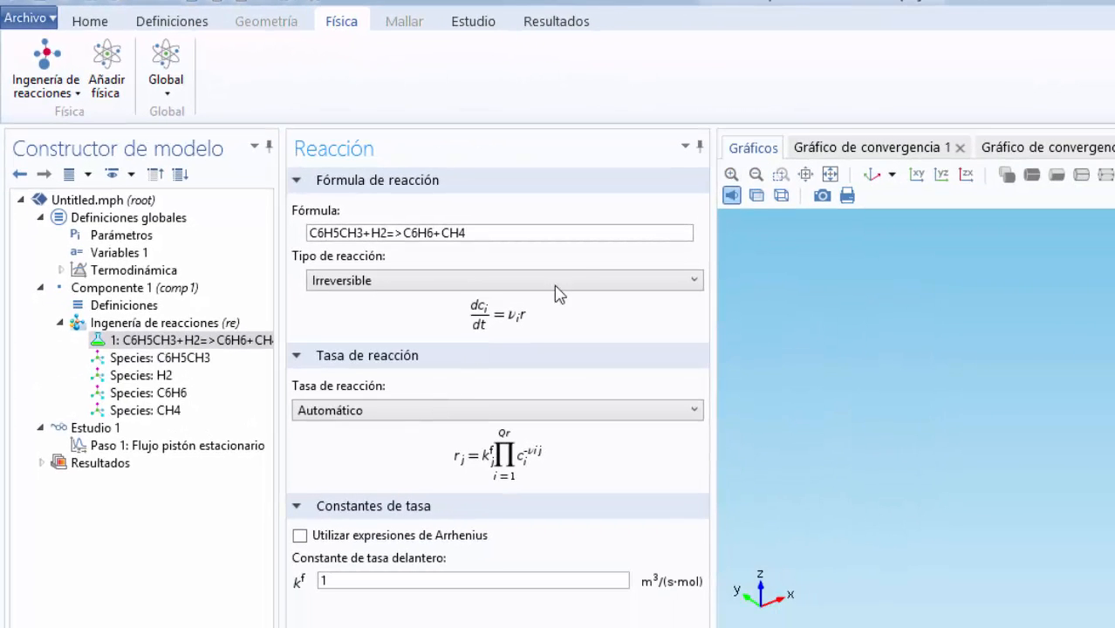
Enable Arrhenius expressions for the toluene reaction, with forward frequency factor 5.67e9 and forward activation energy 228.2e3 J/mol
click(351, 580)
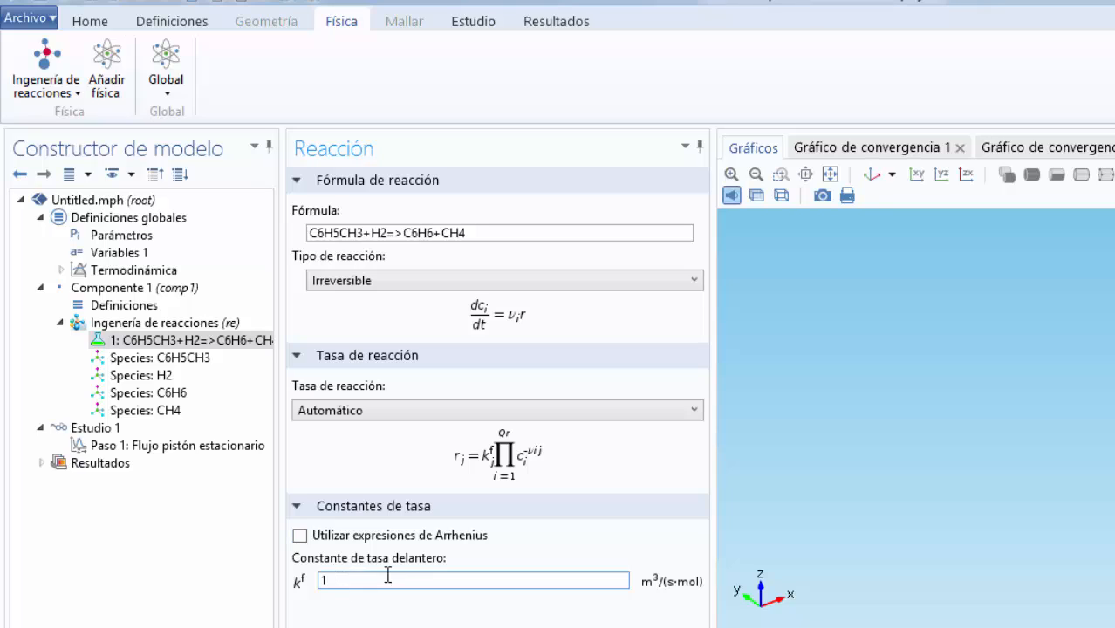
click(299, 535)
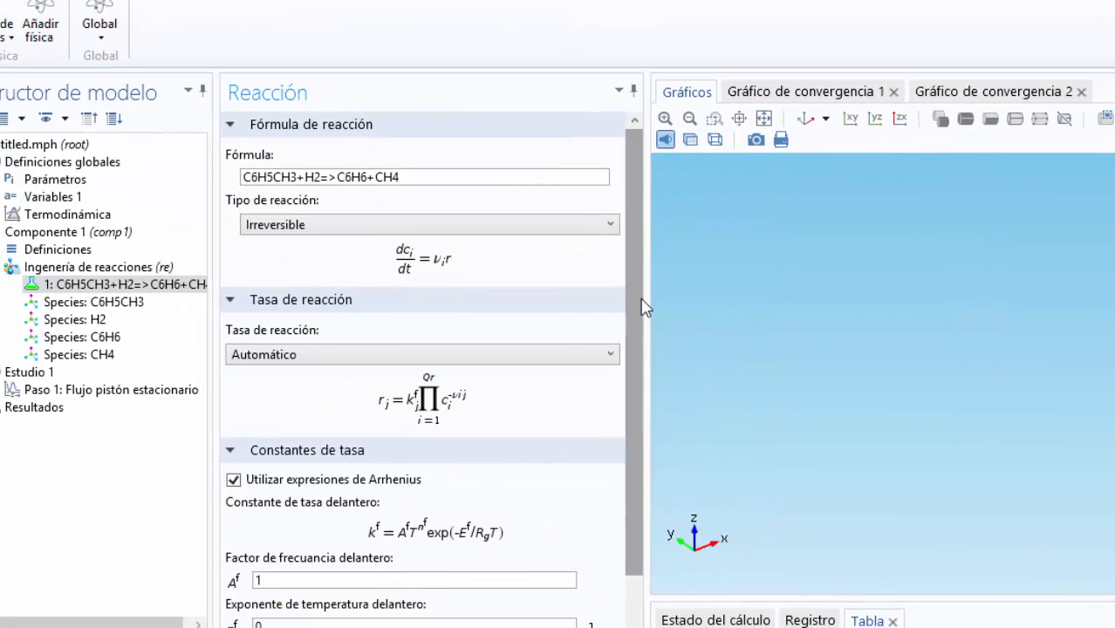
drag(631, 279, 628, 373)
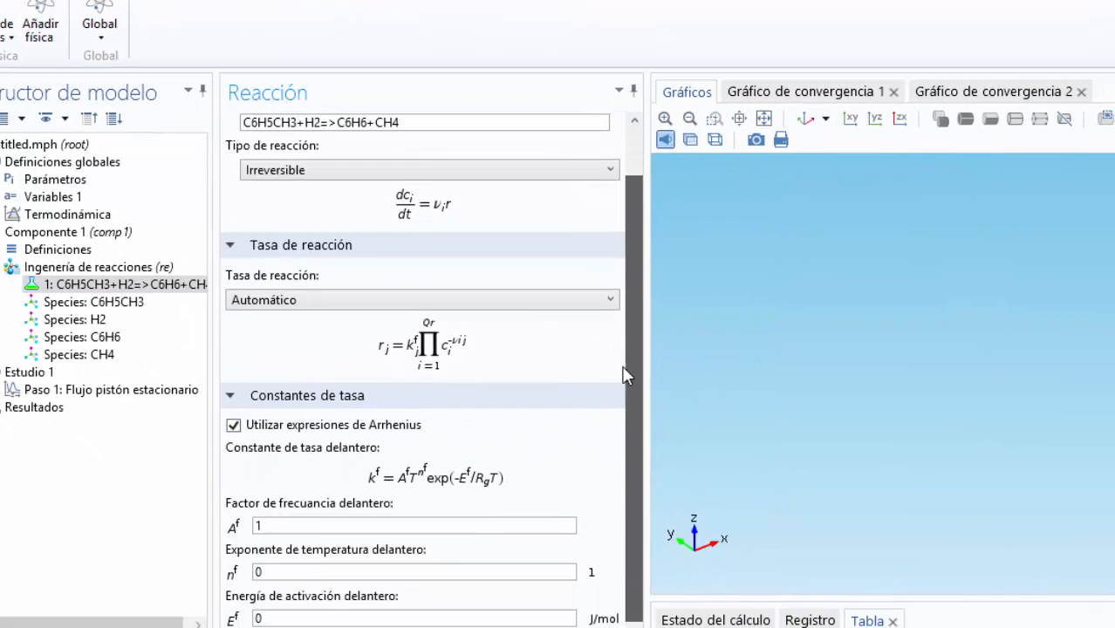
click(413, 524)
key(BackSpace)
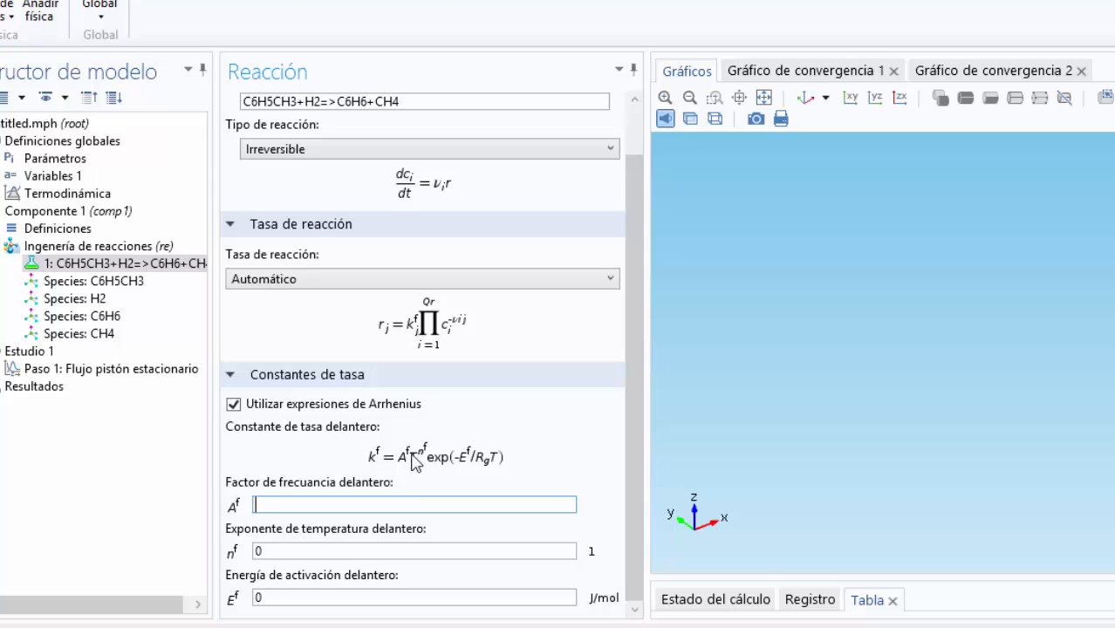
text(5.67e9)
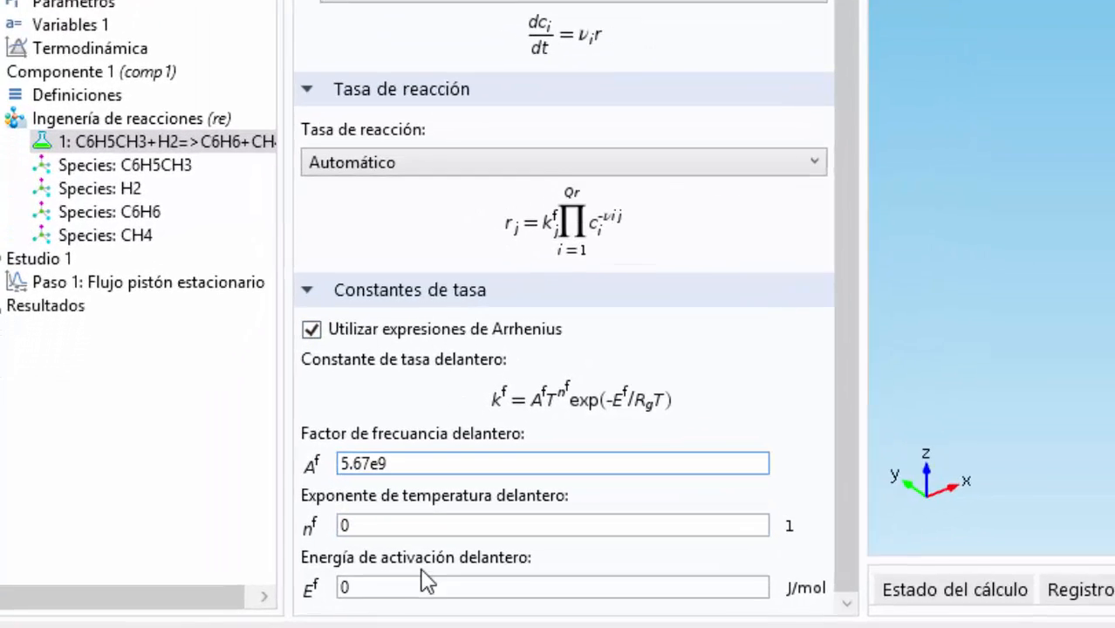
click(316, 599)
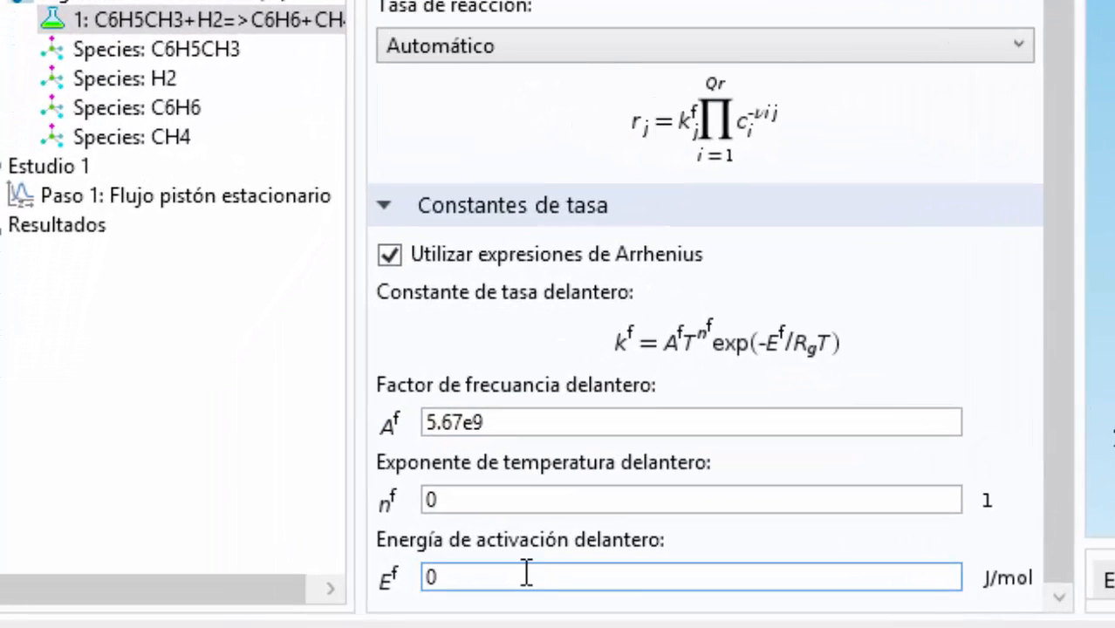
key(BackSpace)
text(228.2e3)
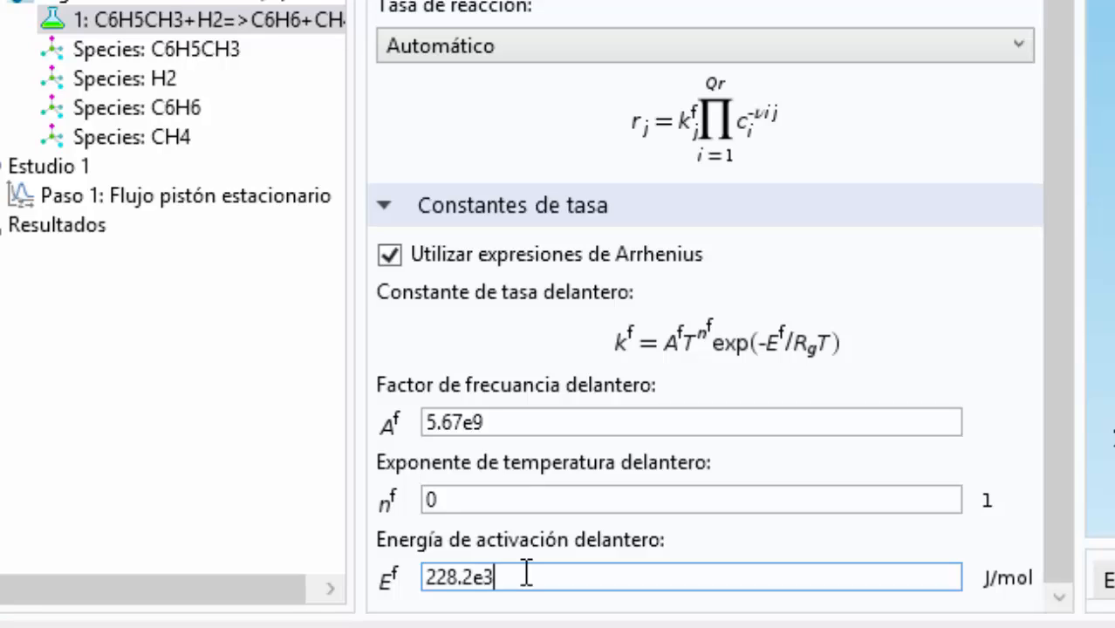
Make the toluene reaction's rate user-defined (Definido por el usuario) with the expression kf_1*c_C6H5CH3*c_H2^0.5
click(771, 44)
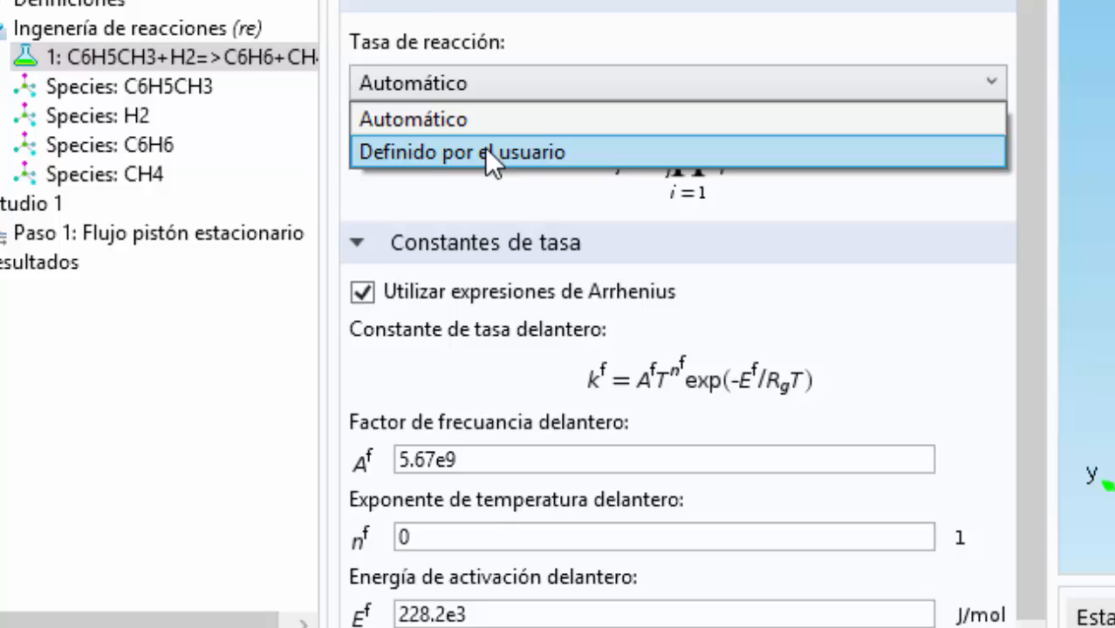
click(471, 106)
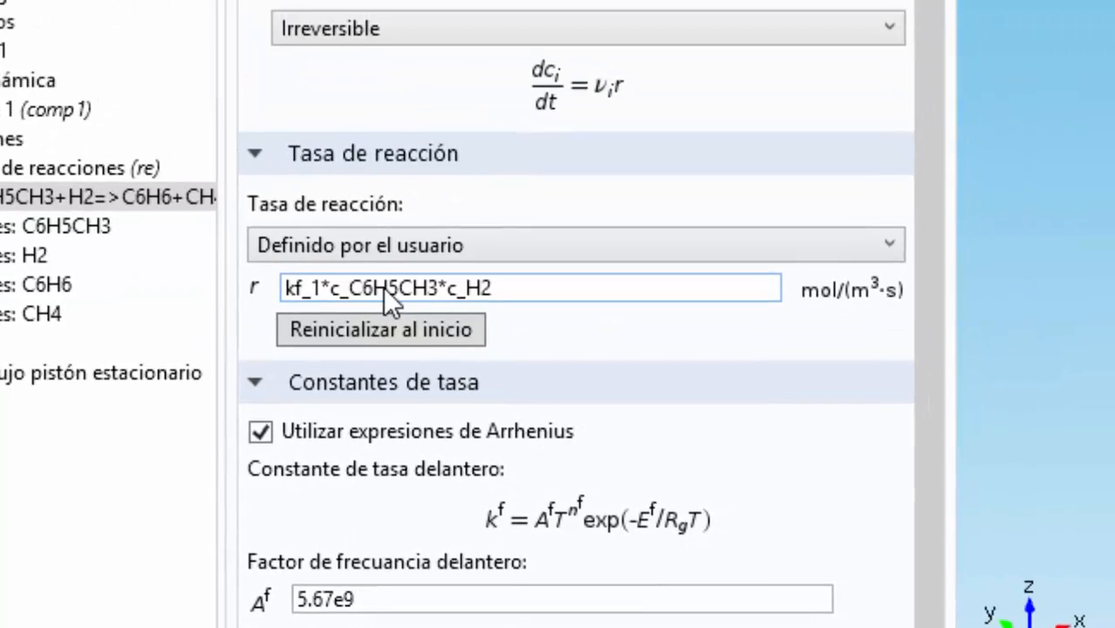
click(461, 390)
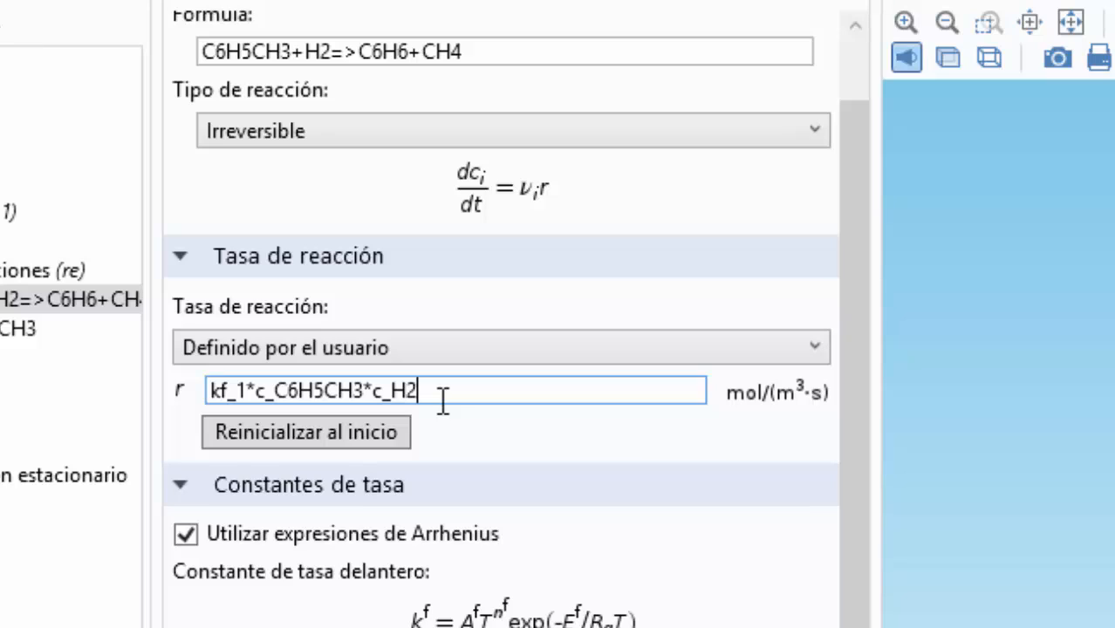
text(^0)
key(BackSpace)
key(BackSpace)
text(^0.5)
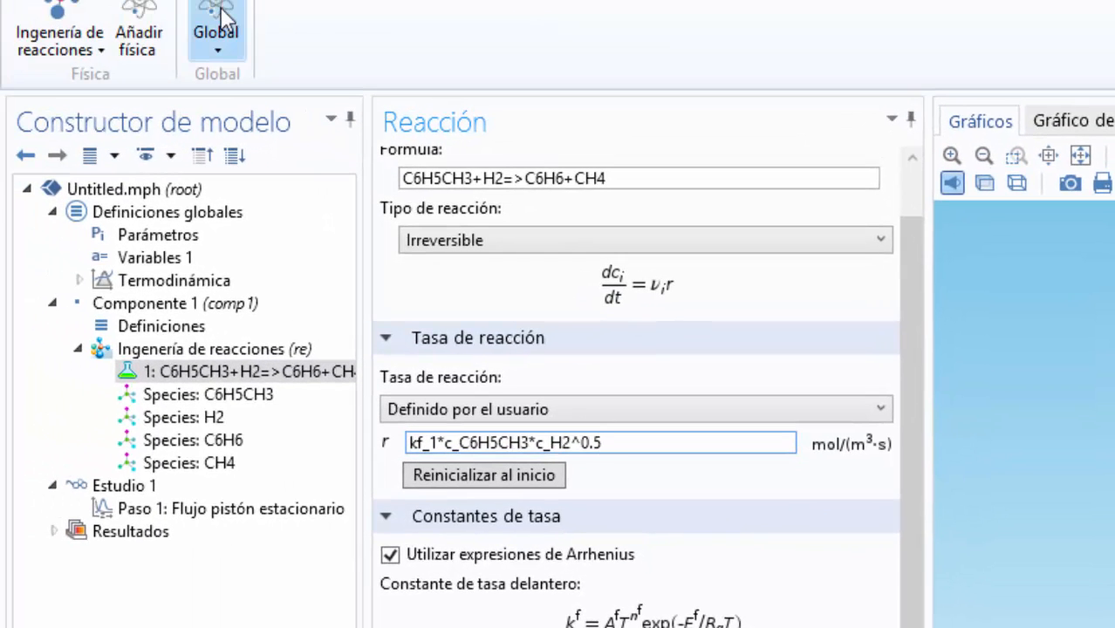
Add a second reaction with the reversible formula 2C6H6<=>C12H10+H2 and apply it
click(218, 26)
click(44, 89)
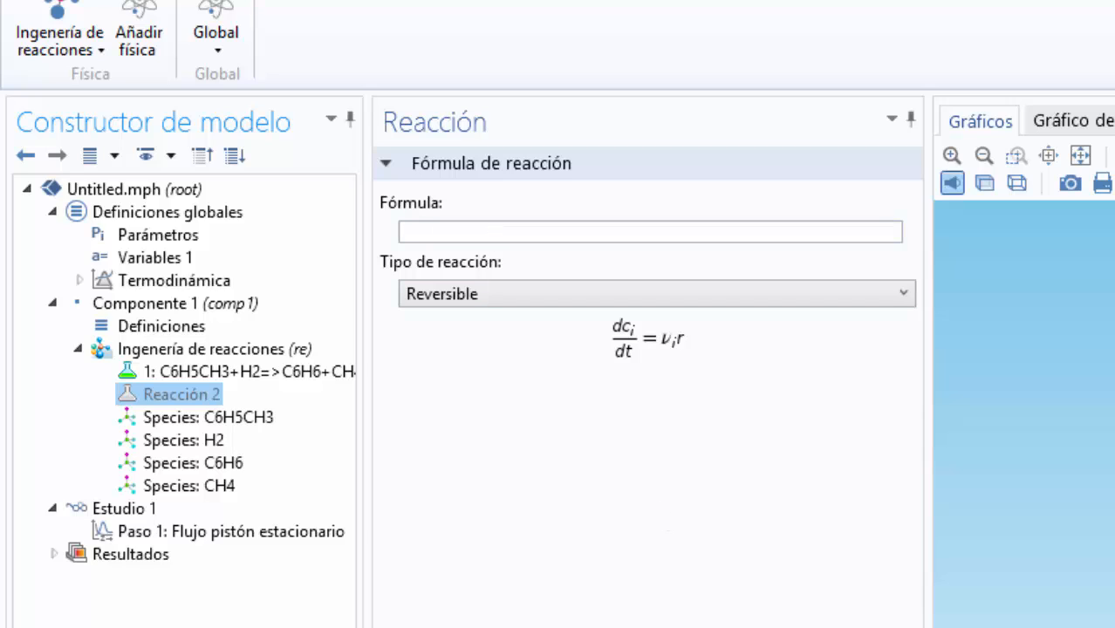
click(541, 232)
click(520, 239)
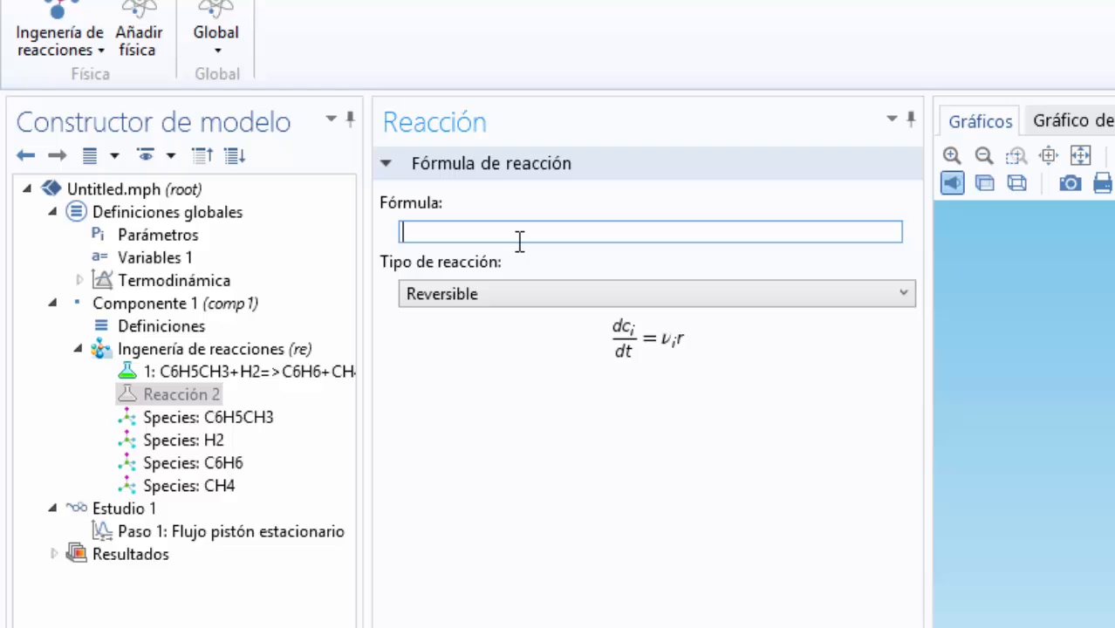
text(C6H6)
click(403, 232)
text(2C6H6)
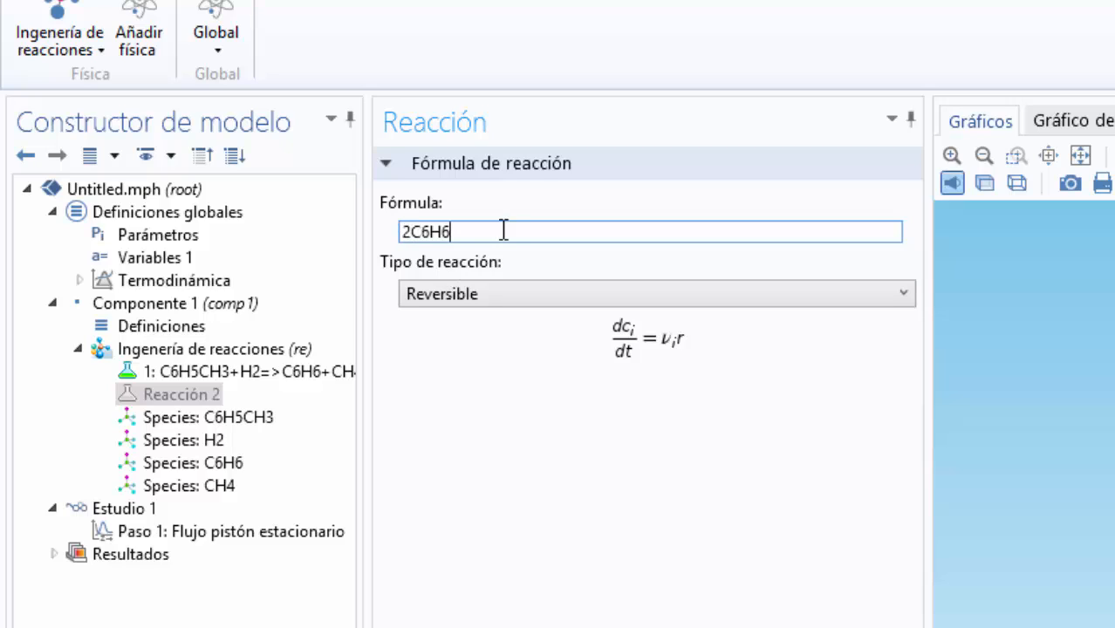
text(<=>)
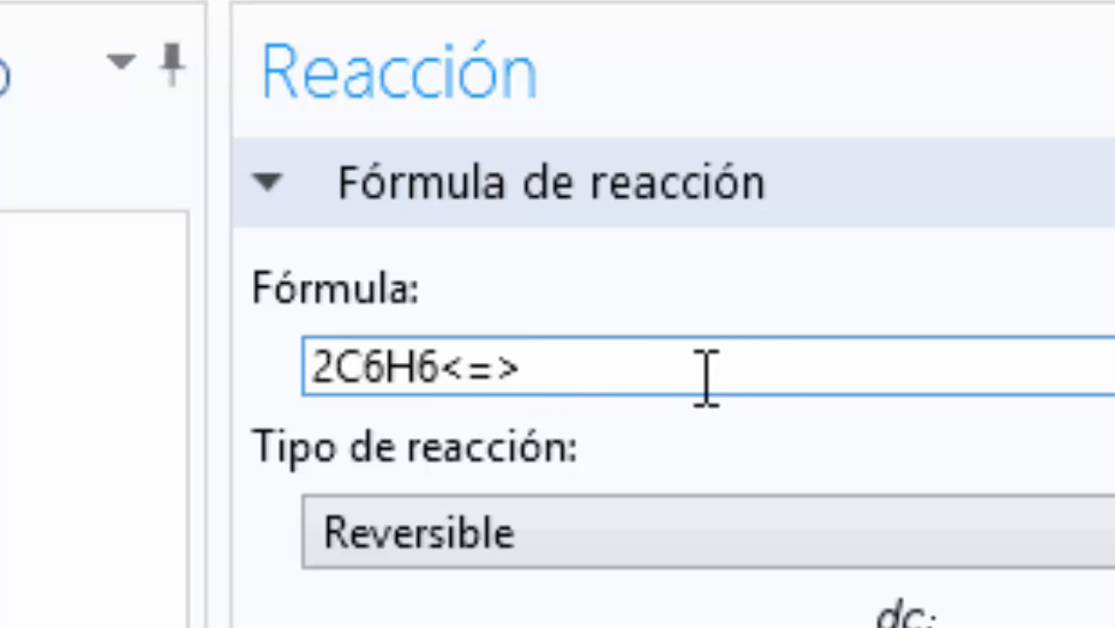
text(C12)
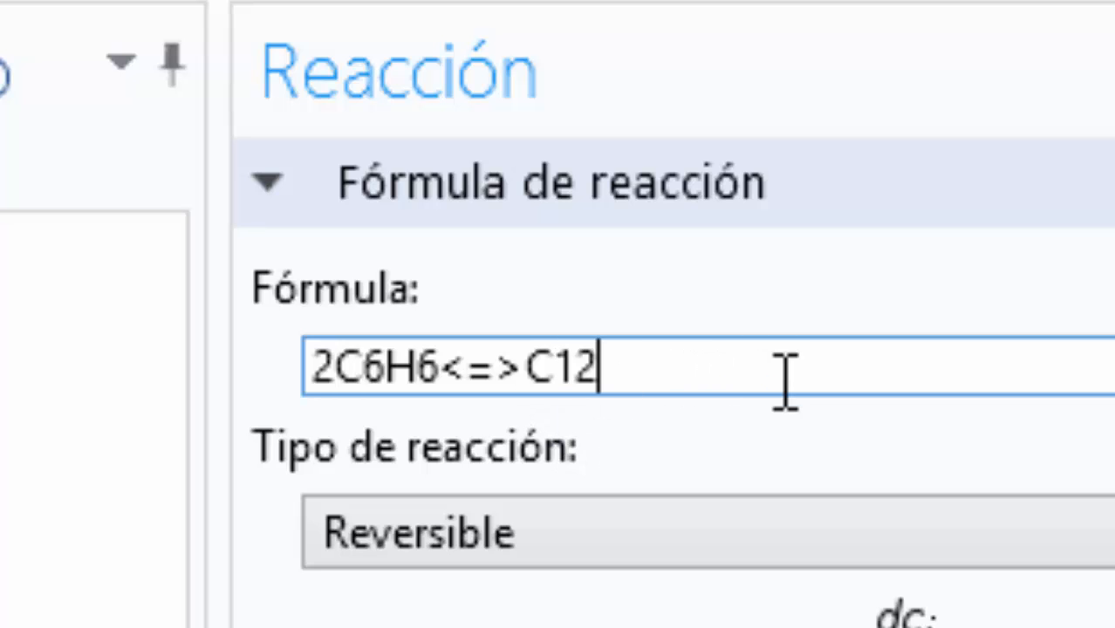
text(H10+)
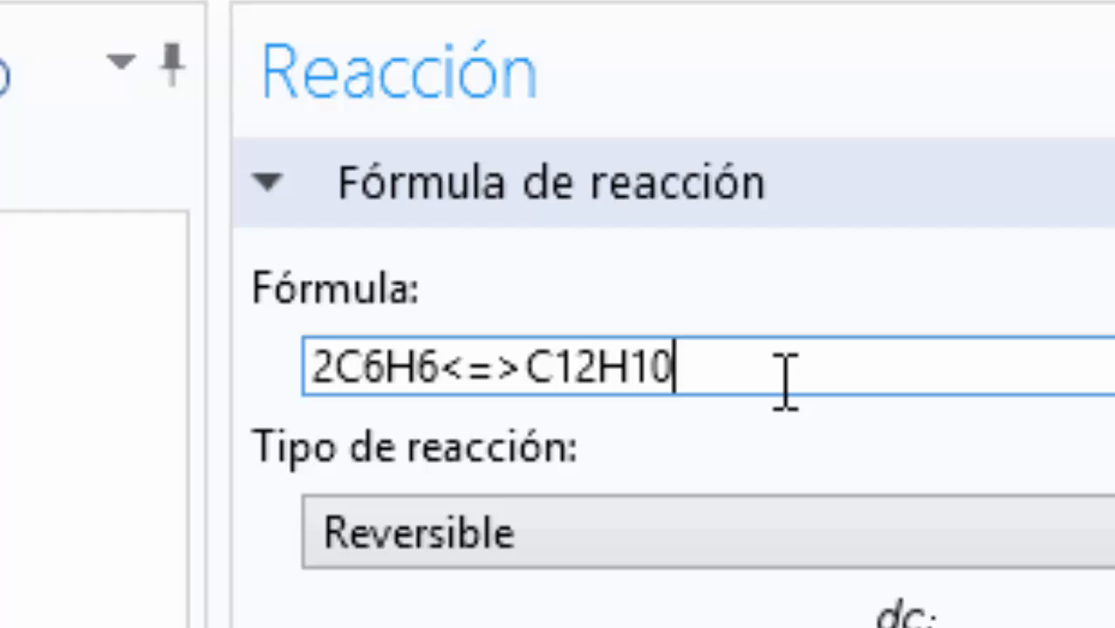
text(H2)
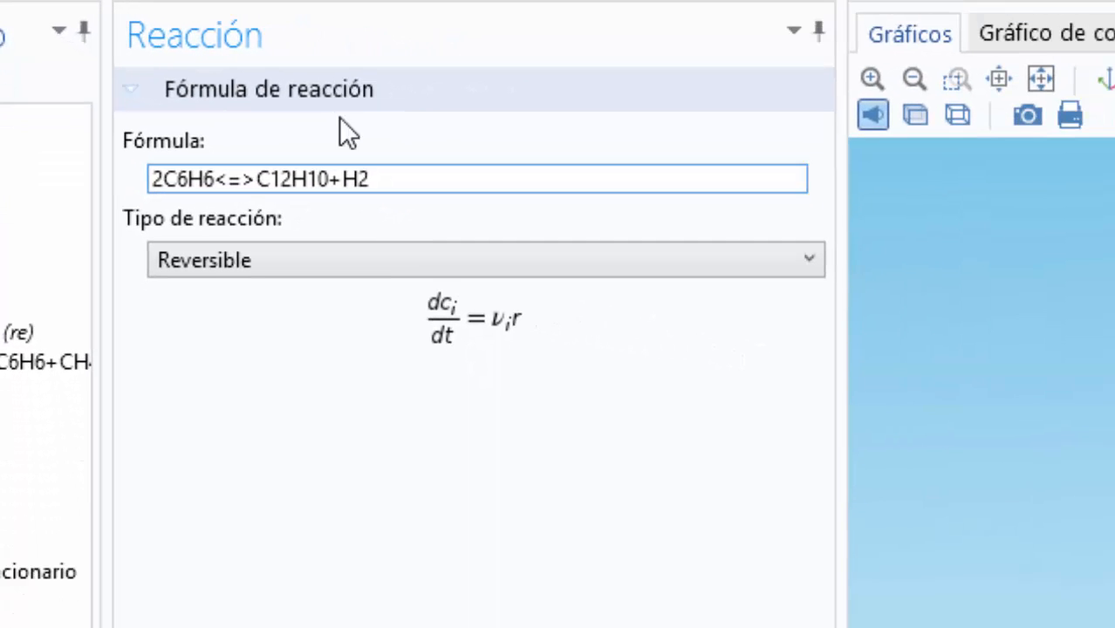
click(359, 499)
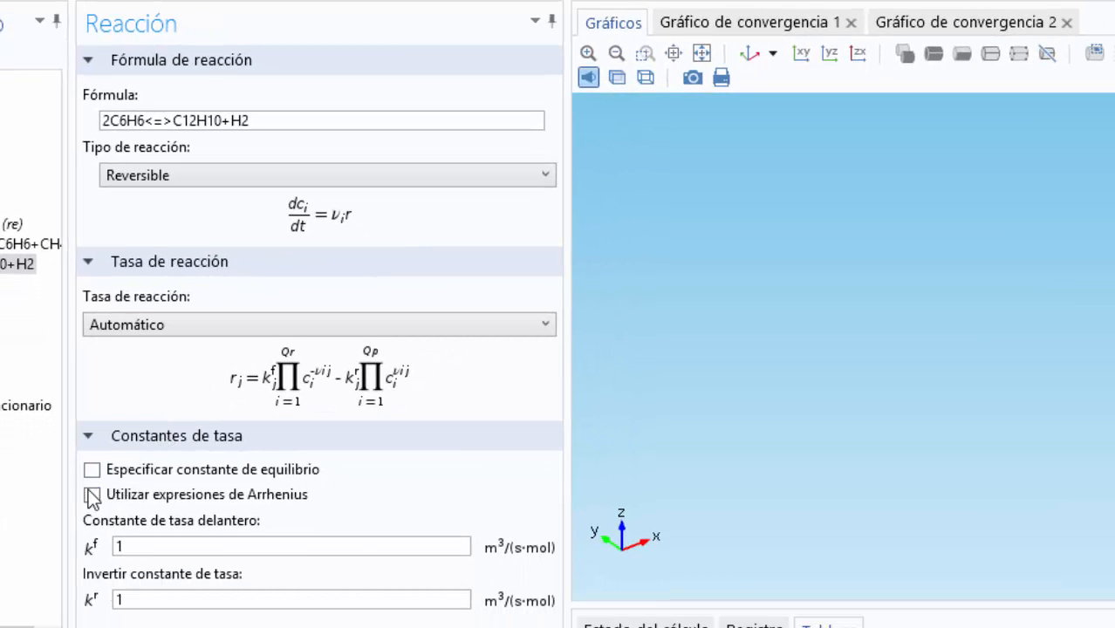
Enable Arrhenius expressions for the benzene reaction, with forward frequency factor 1e8 and forward activation energy 167.5e3 J/mol
click(112, 605)
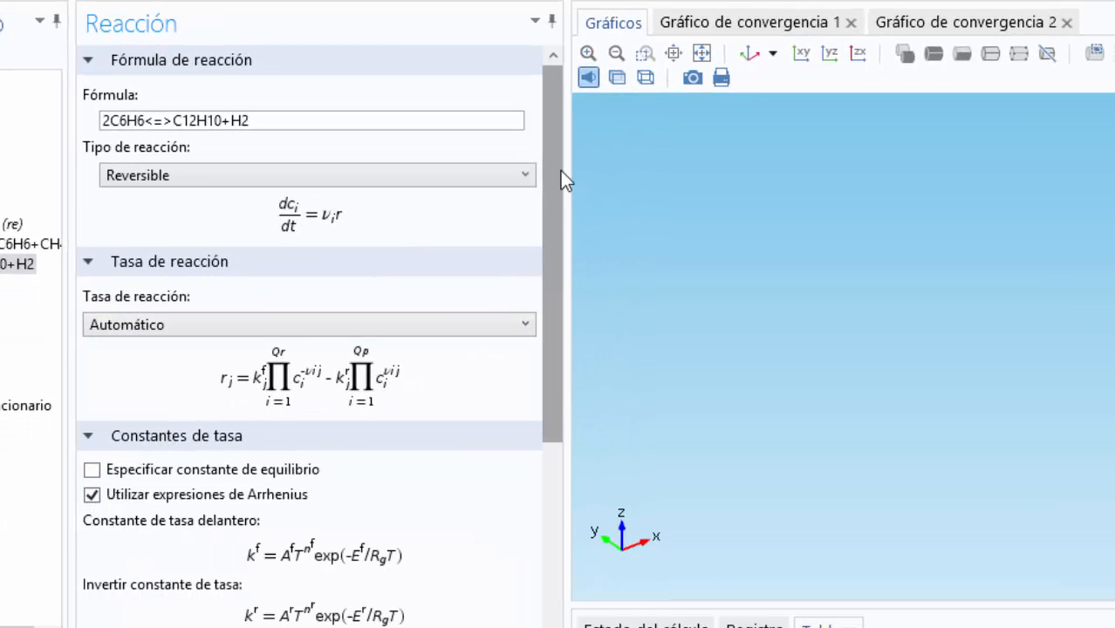
drag(550, 139, 567, 378)
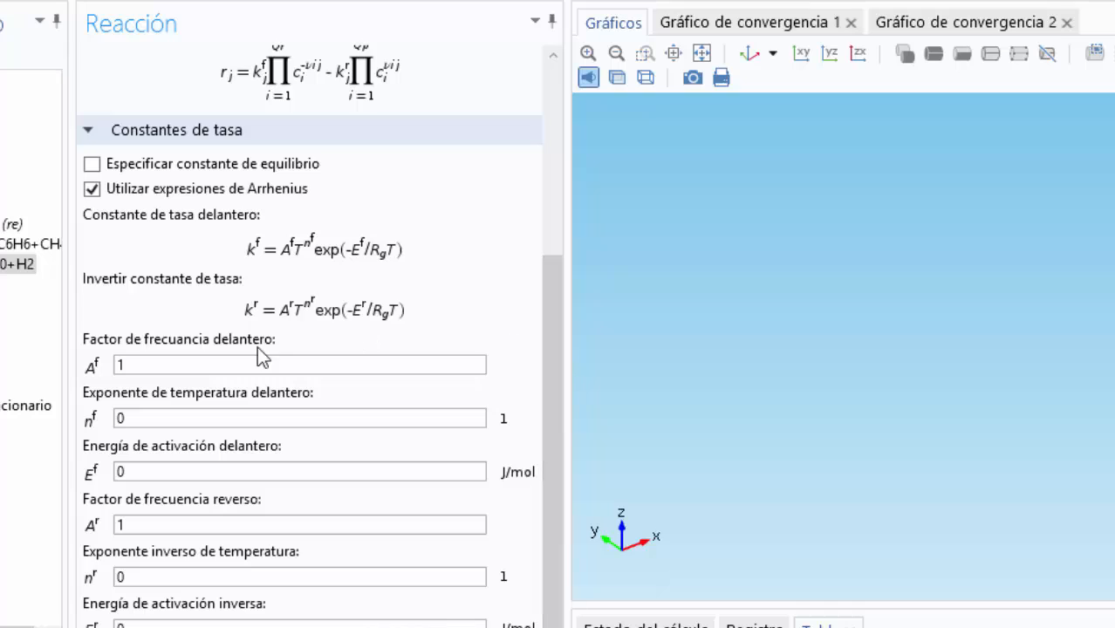
click(187, 360)
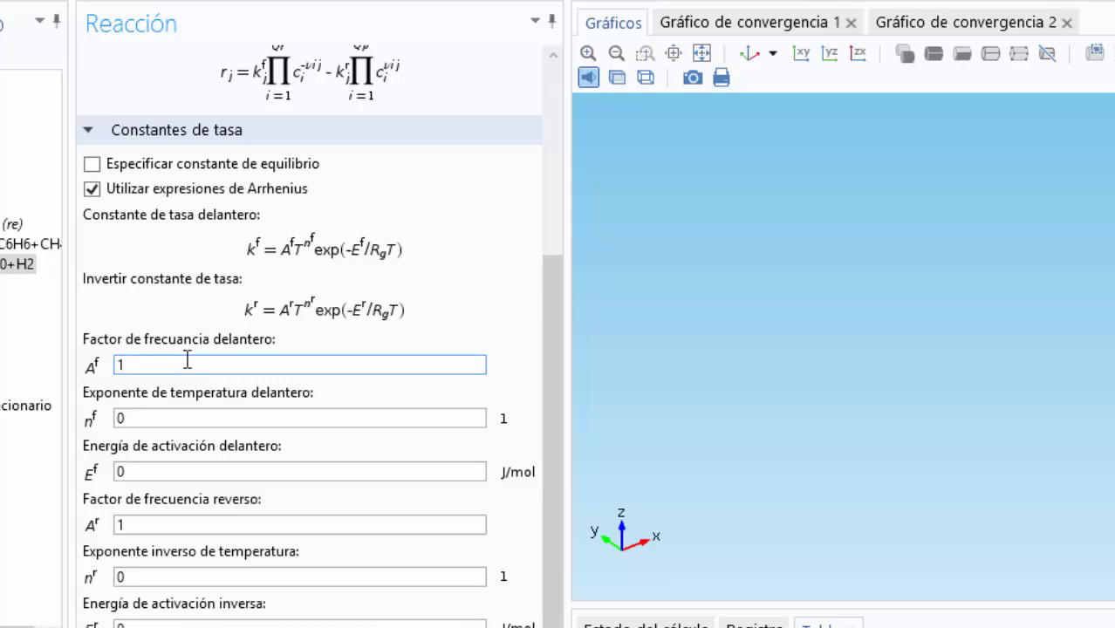
key(BackSpace)
text(1e8)
click(159, 468)
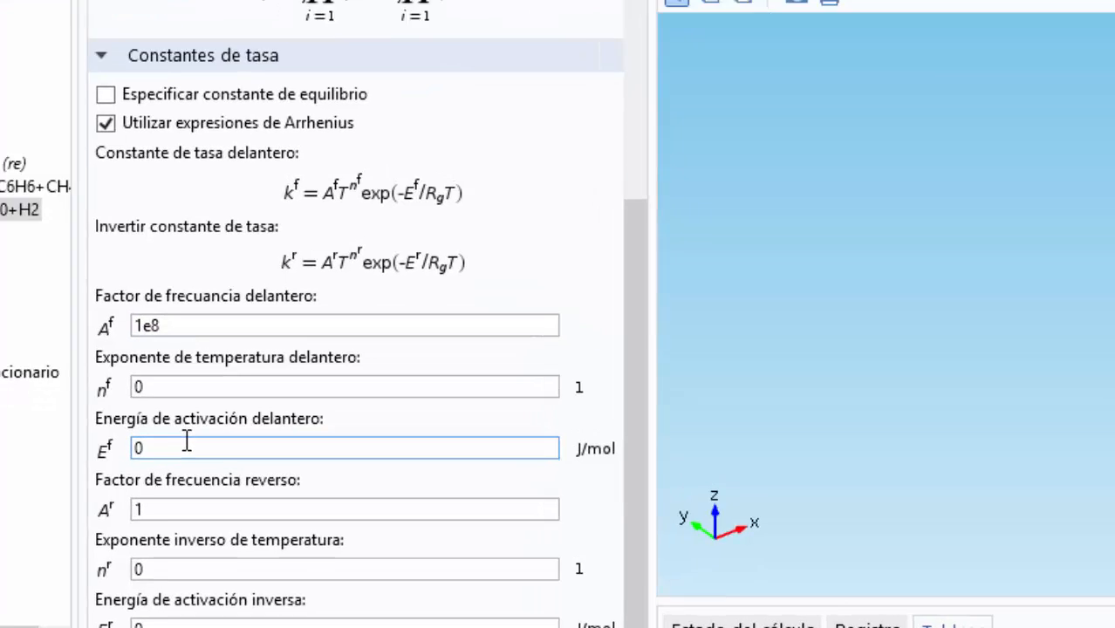
key(BackSpace)
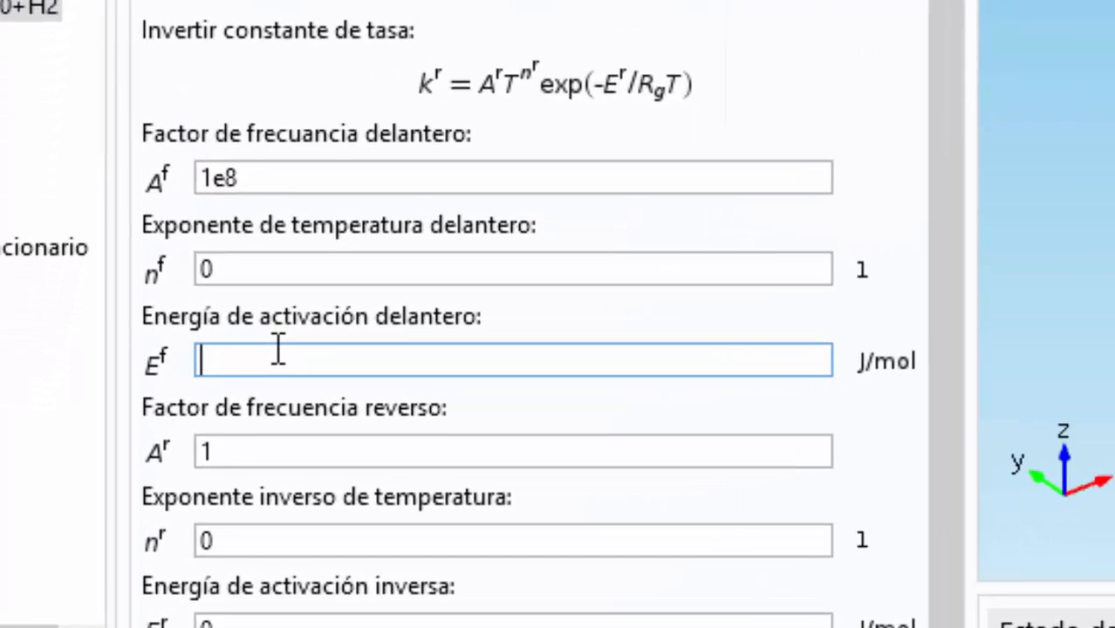
text(17)
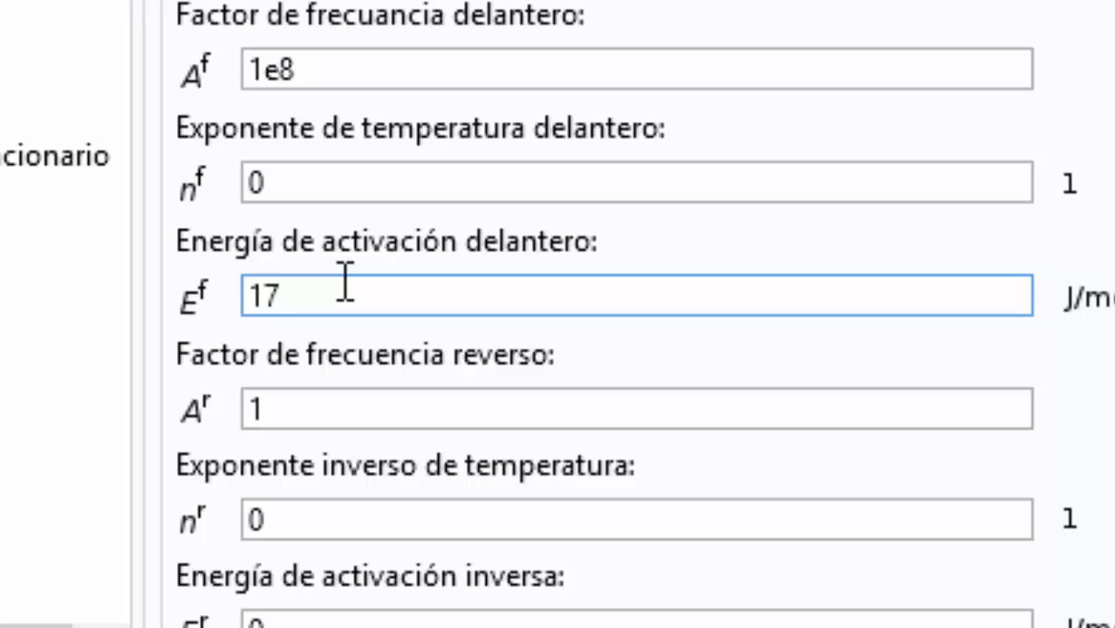
key(BackSpace)
text(67.)
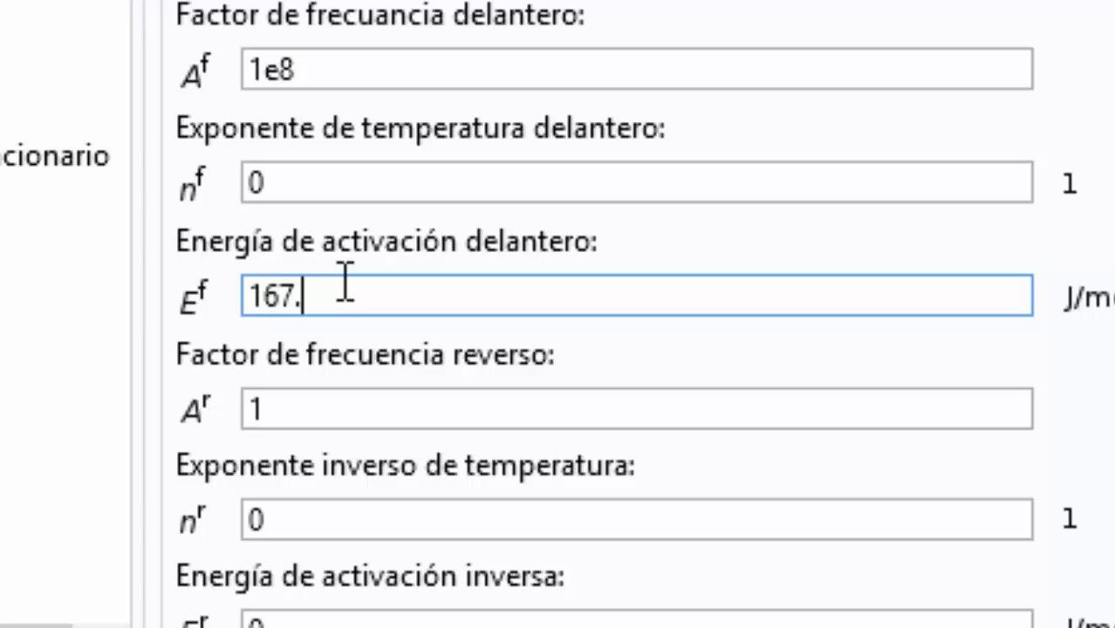
text(5e3)
Set the benzene reaction's reverse frequency factor to 1e8
click(323, 399)
key(BackSpace)
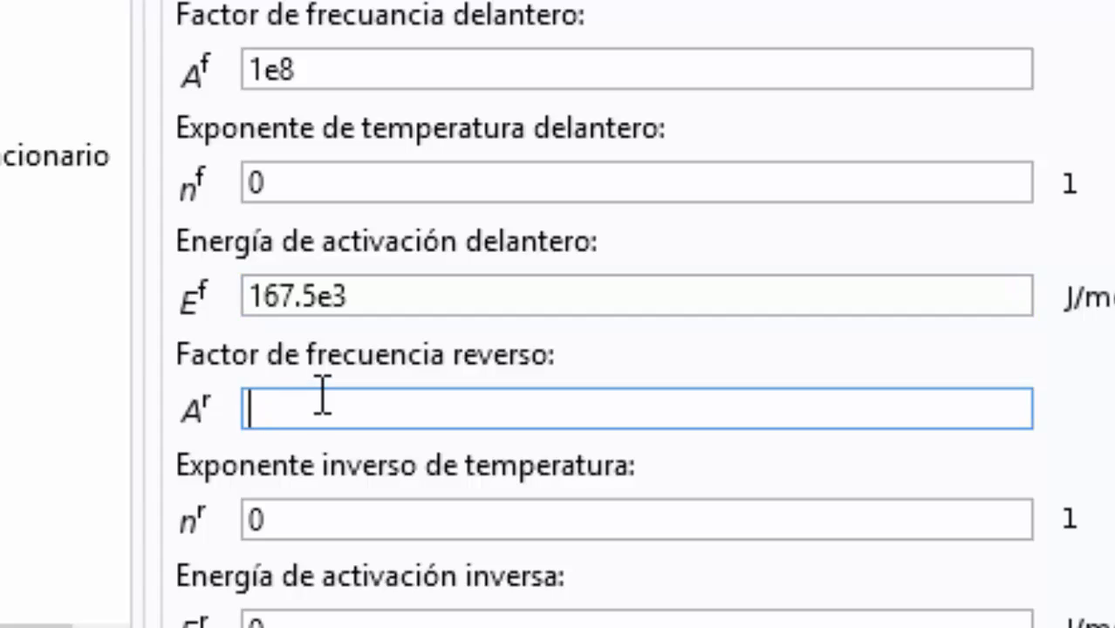
text(1e8)
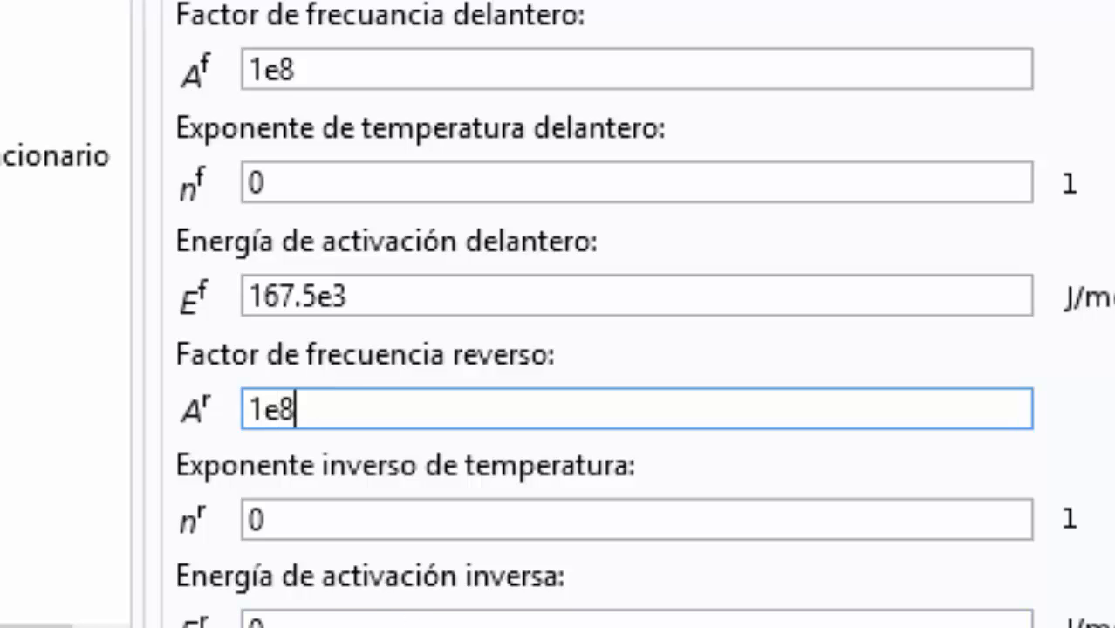
Set the benzene reaction's reverse activation energy to 149.8e3 J/mol
click(401, 615)
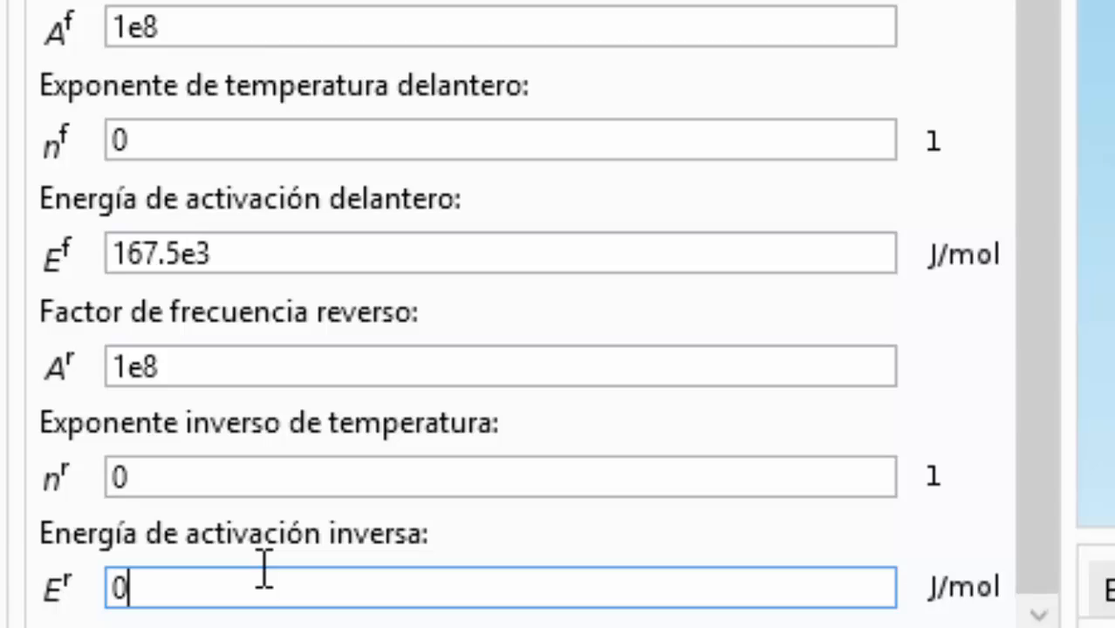
key(BackSpace)
text(14)
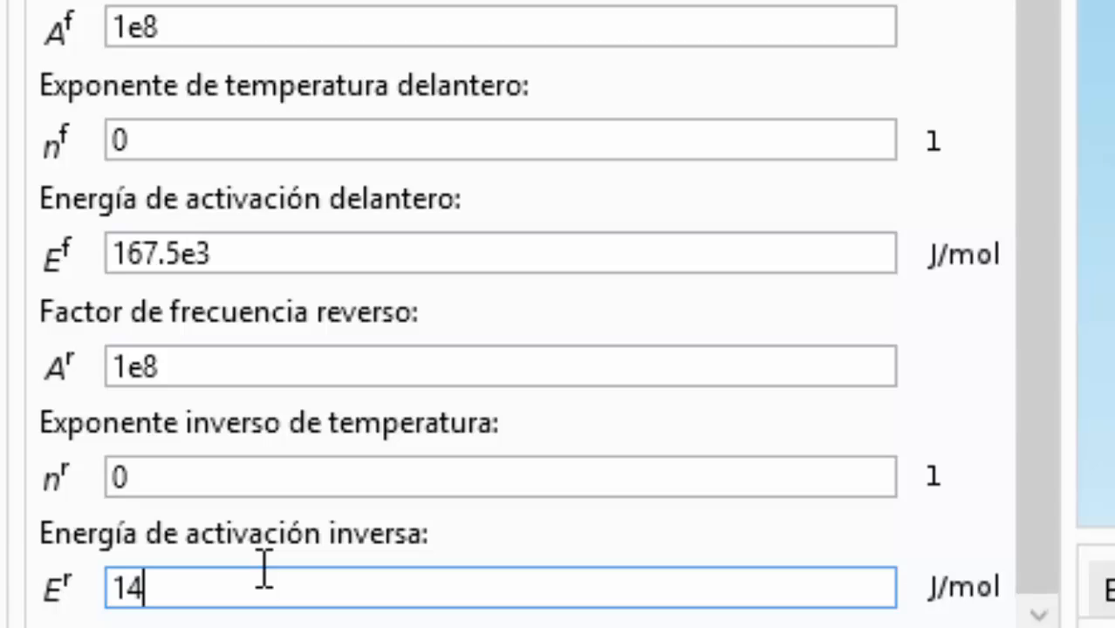
text(9.)
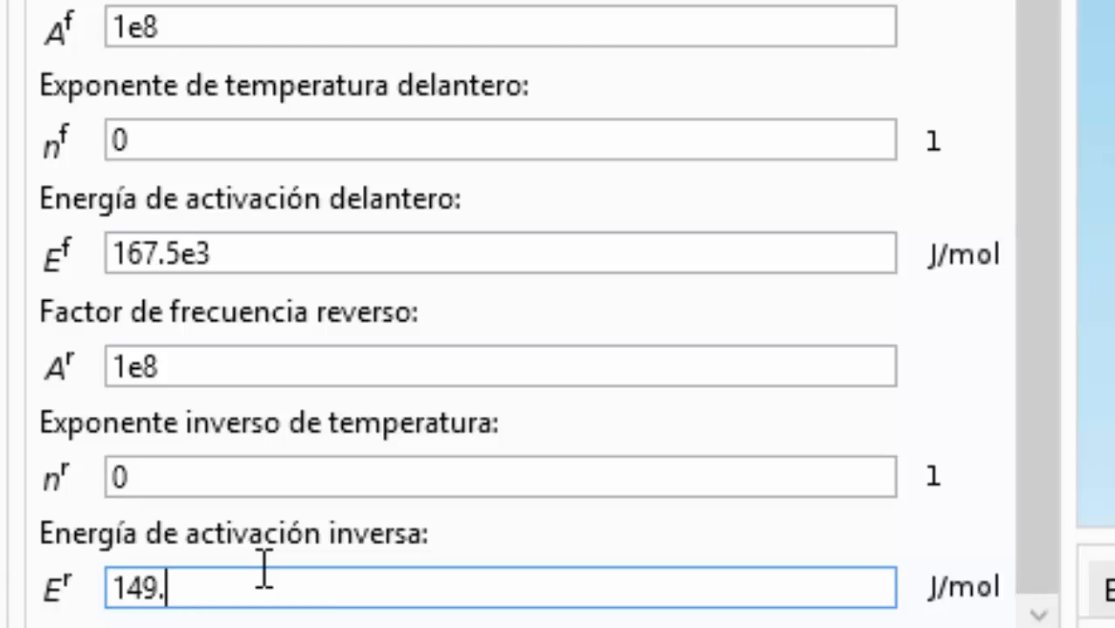
text(8e8)
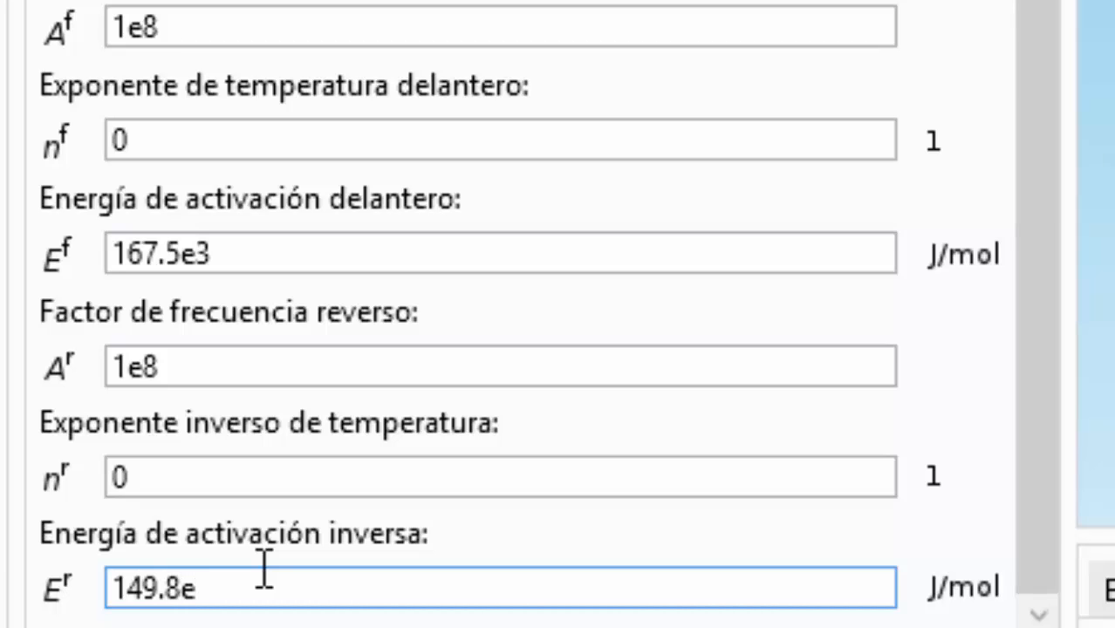
key(BackSpace)
text(3)
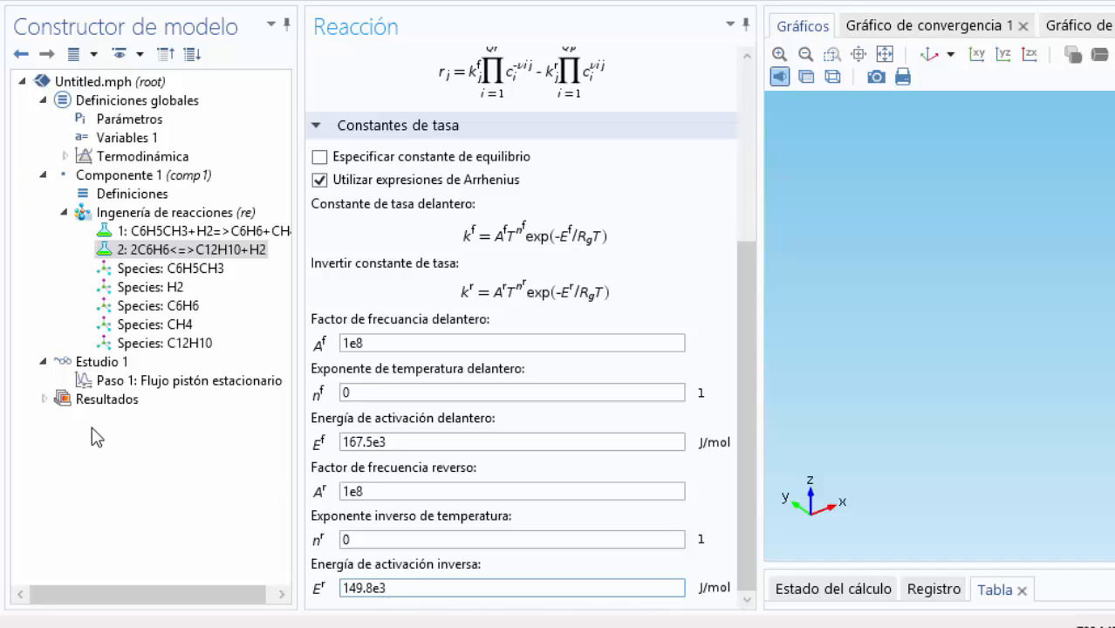
Set the reactor type of the reaction engineering interface to plug flow (Flujo pistón)
click(201, 218)
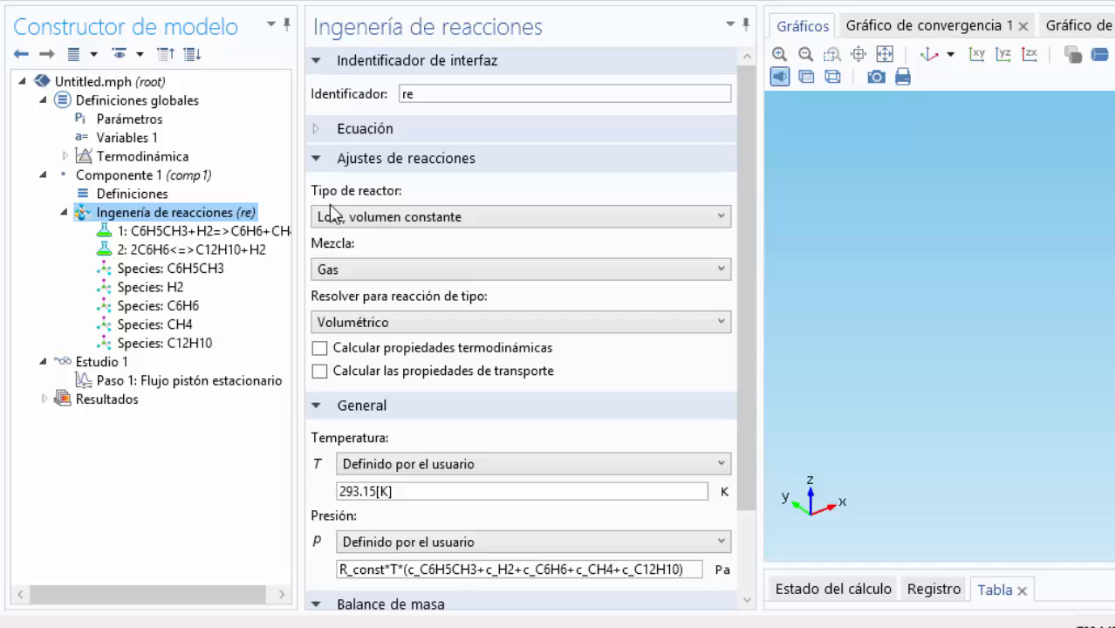
click(386, 217)
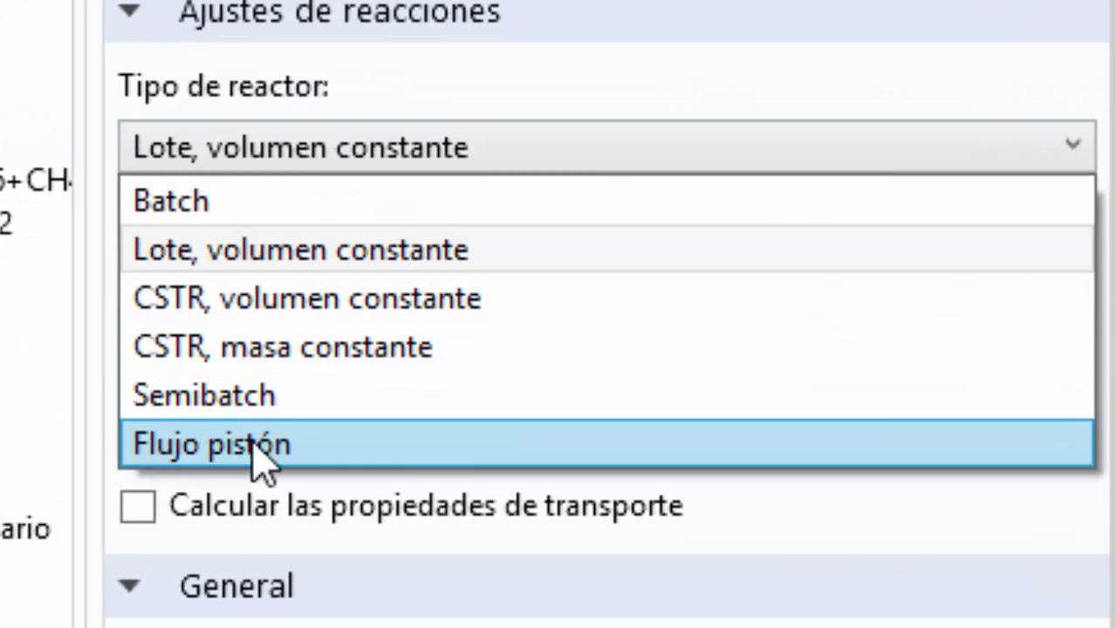
click(338, 387)
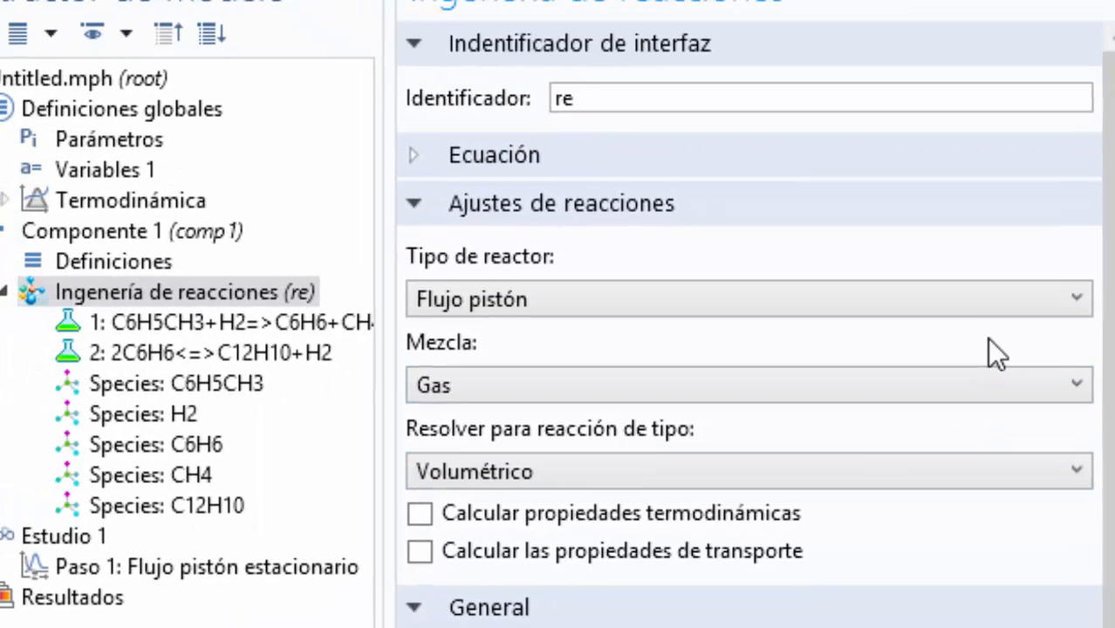
Set the reactor's user-defined pressure to p_reactor and enable the calculation of thermodynamic properties
scroll(1106, 460, down, 3)
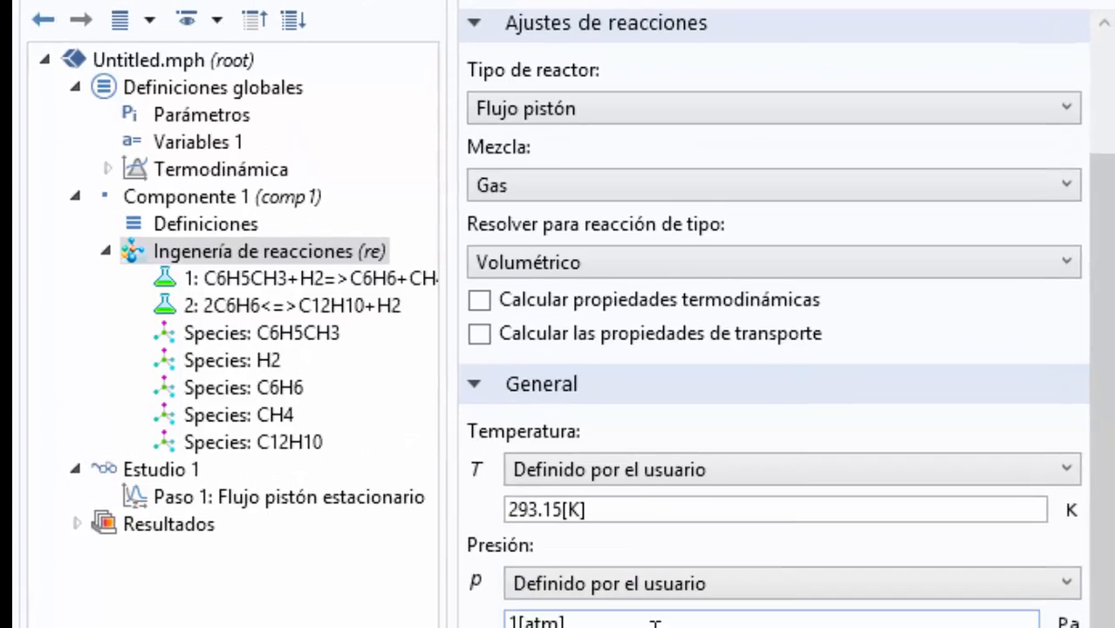
drag(654, 622, 455, 524)
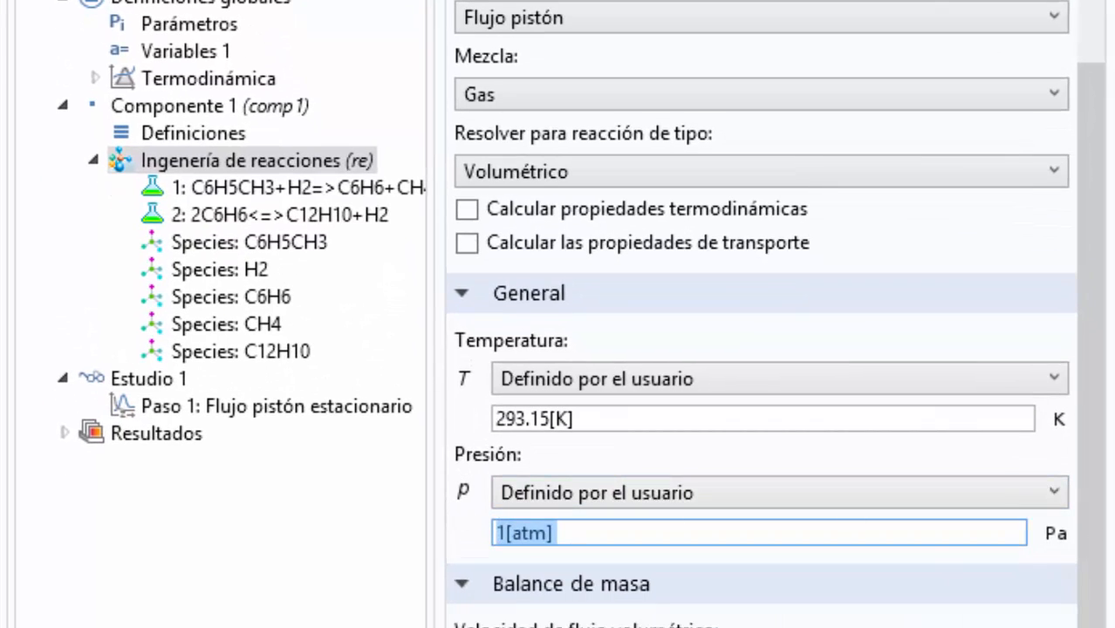
key(Tab)
key(shift+Tab)
text(p_reactor)
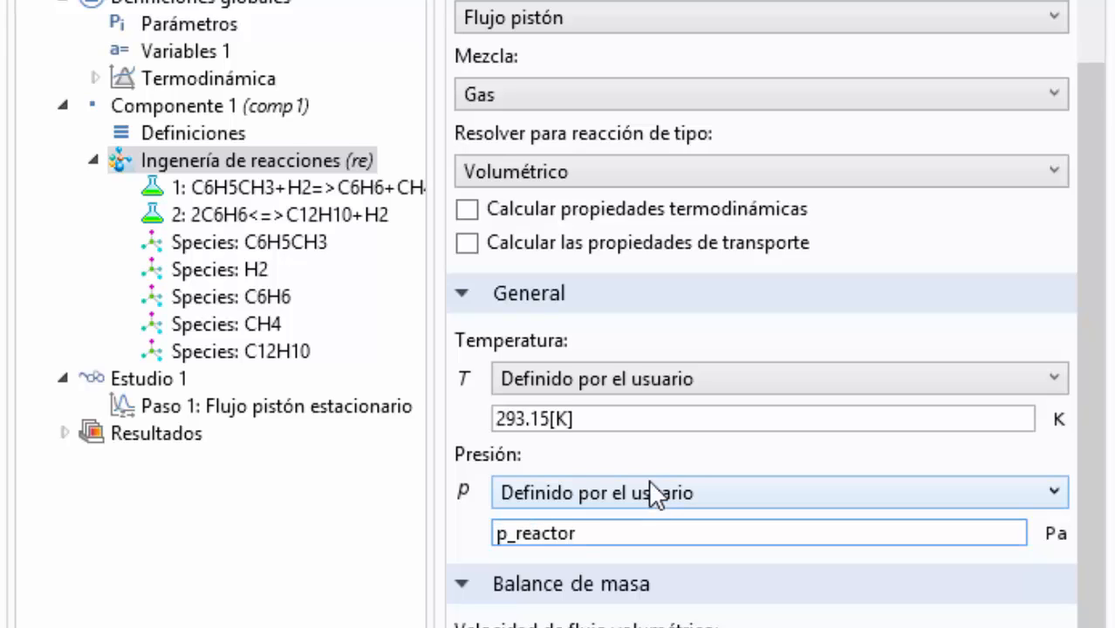
click(469, 214)
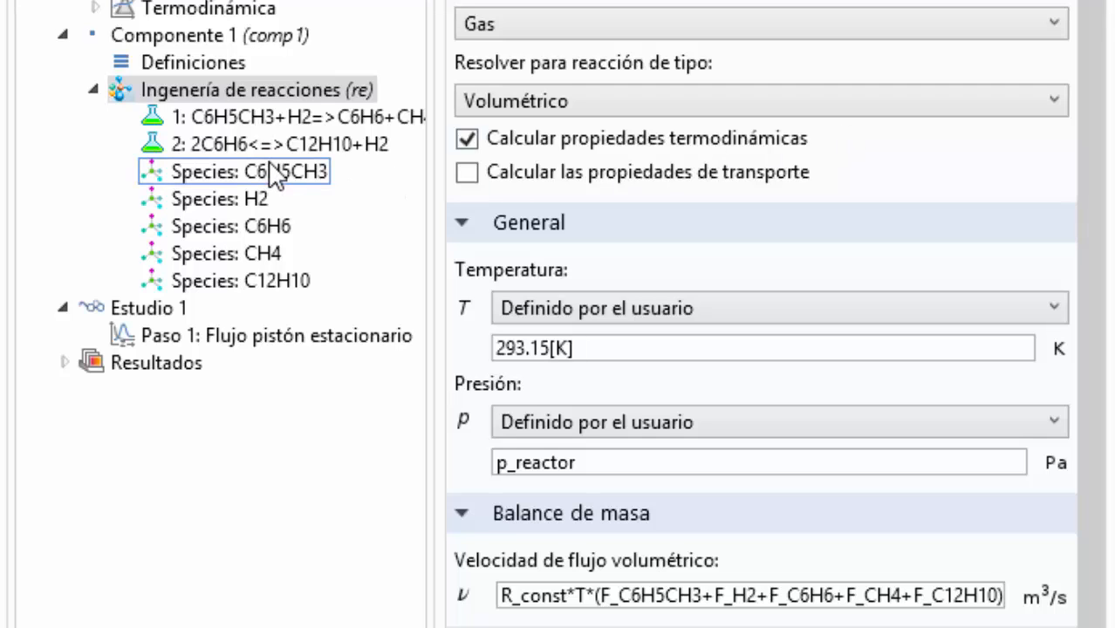
Set the inlet molar flow of species C6H5CH3 to 10 mol/s in its feed stream settings
click(255, 182)
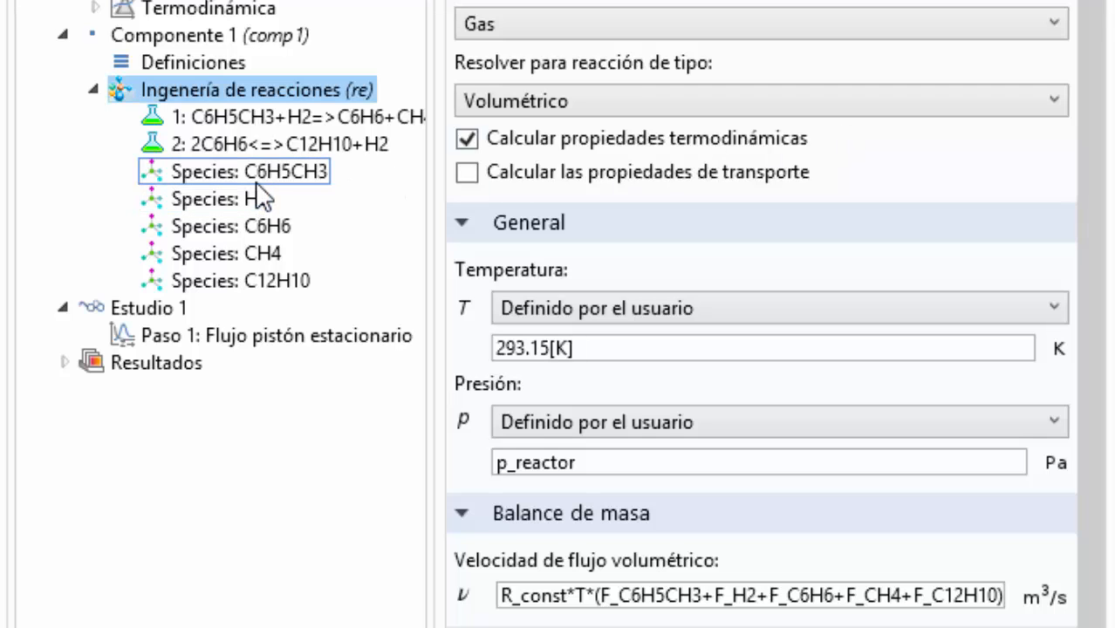
click(256, 183)
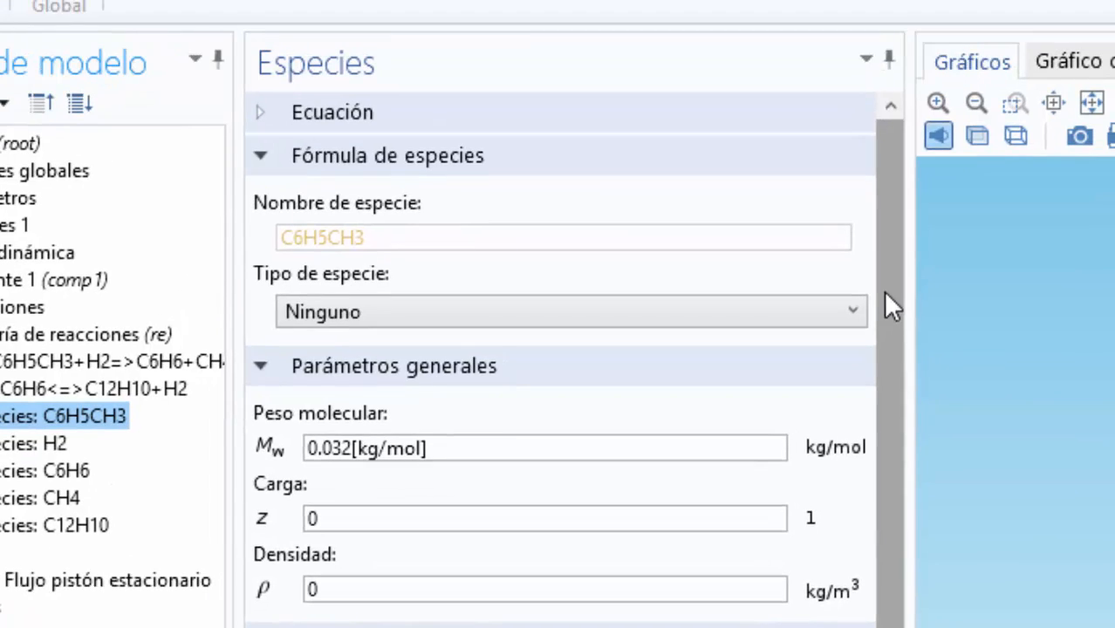
drag(885, 294, 873, 545)
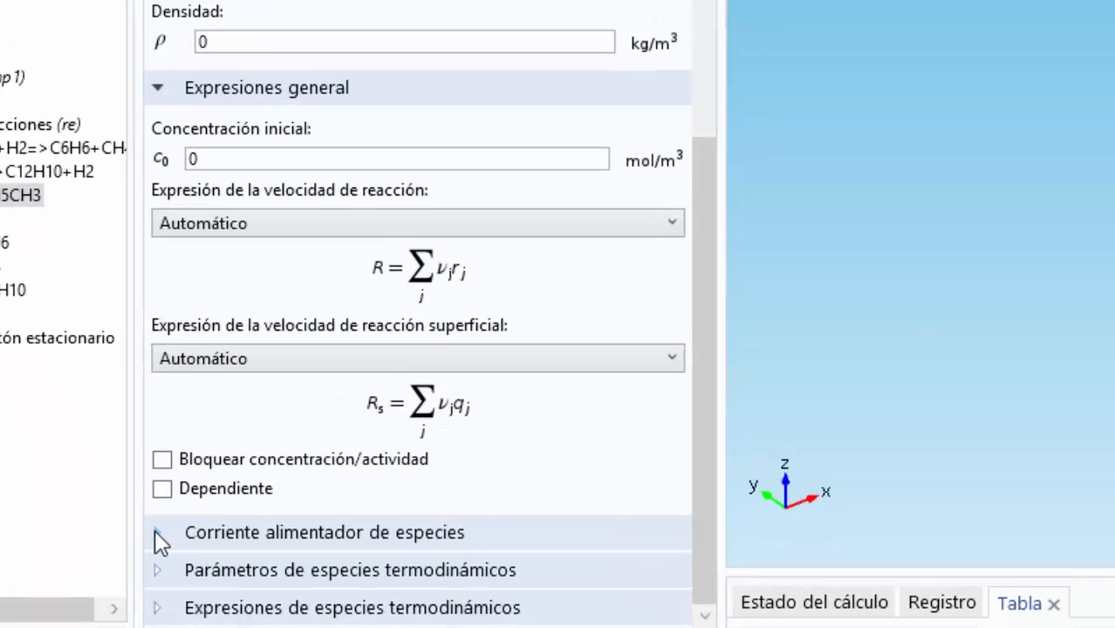
click(178, 554)
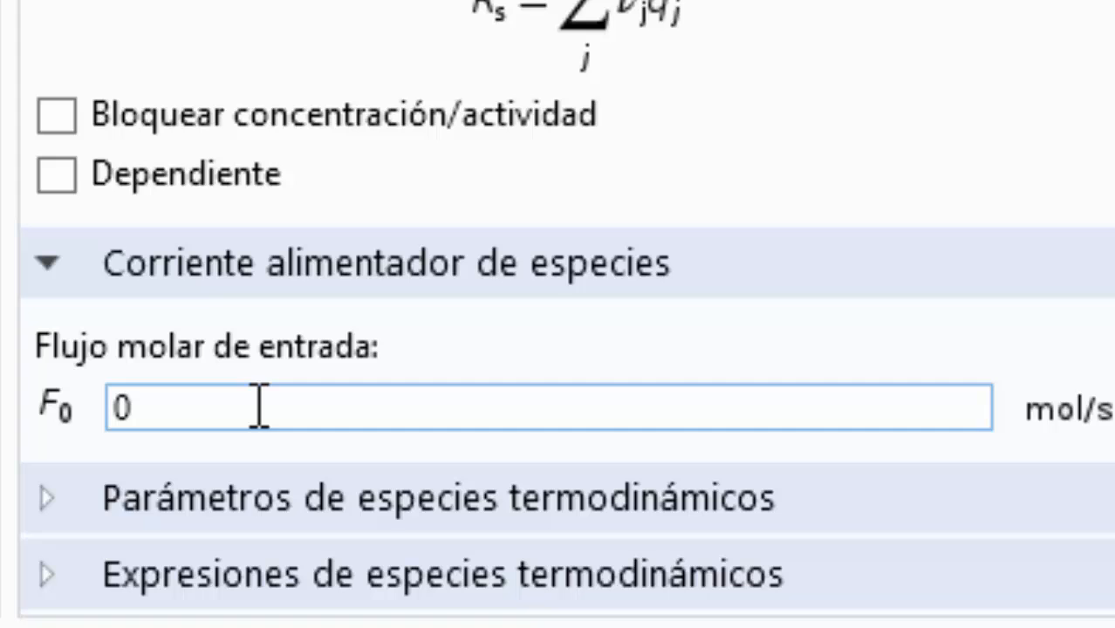
click(245, 565)
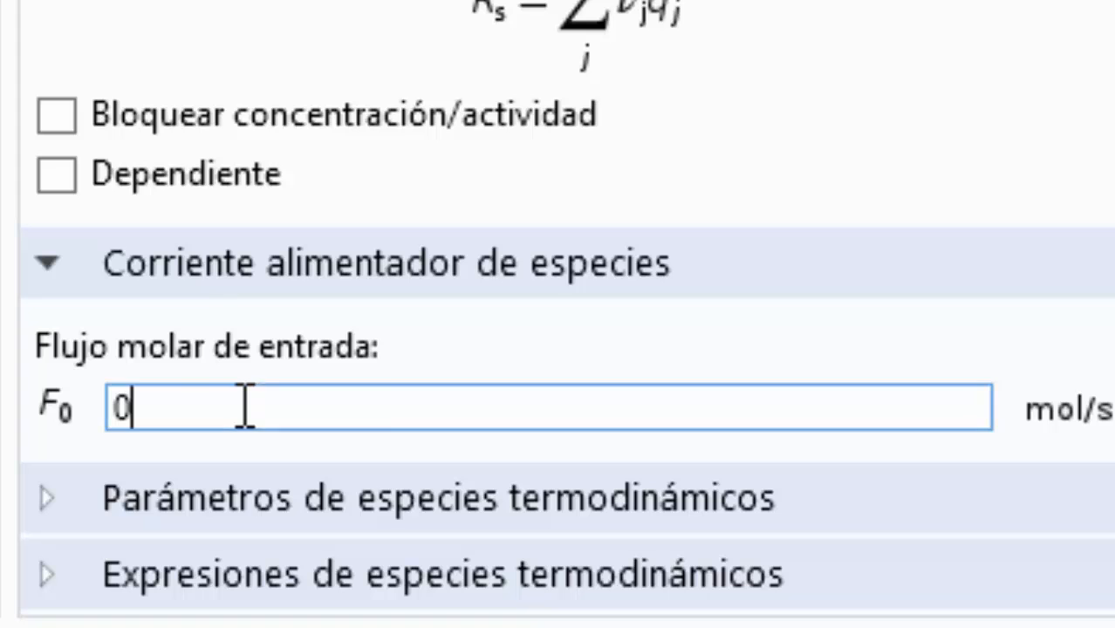
key(Home)
text(1)
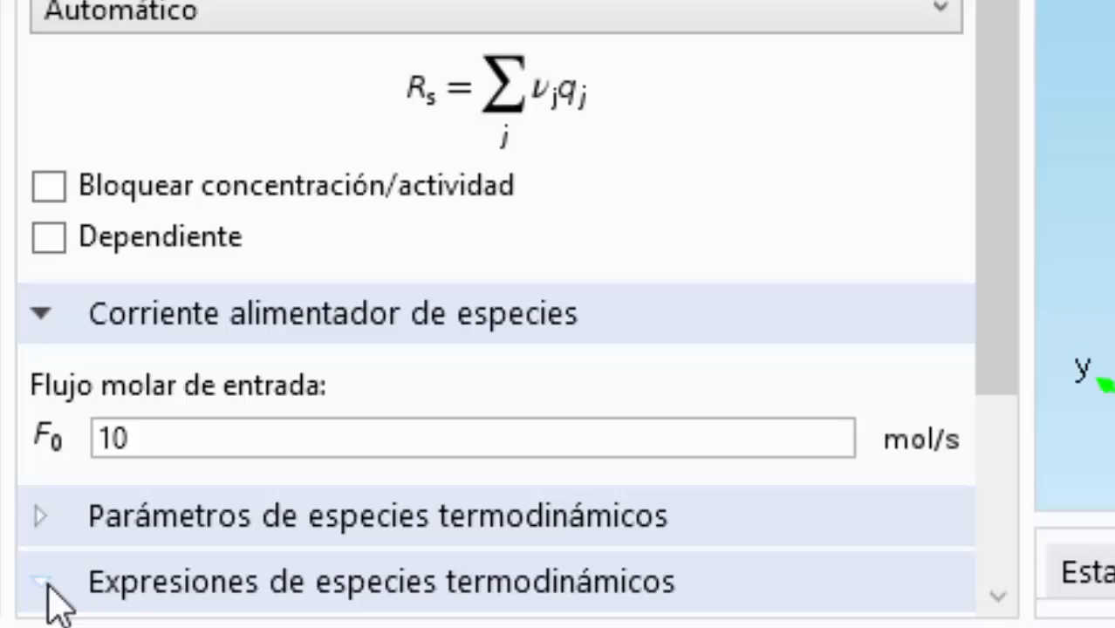
Replace the molar enthalpy expression of species C6H5CH3 with h_C6H5CH3(re.T,p_reactor)
click(48, 583)
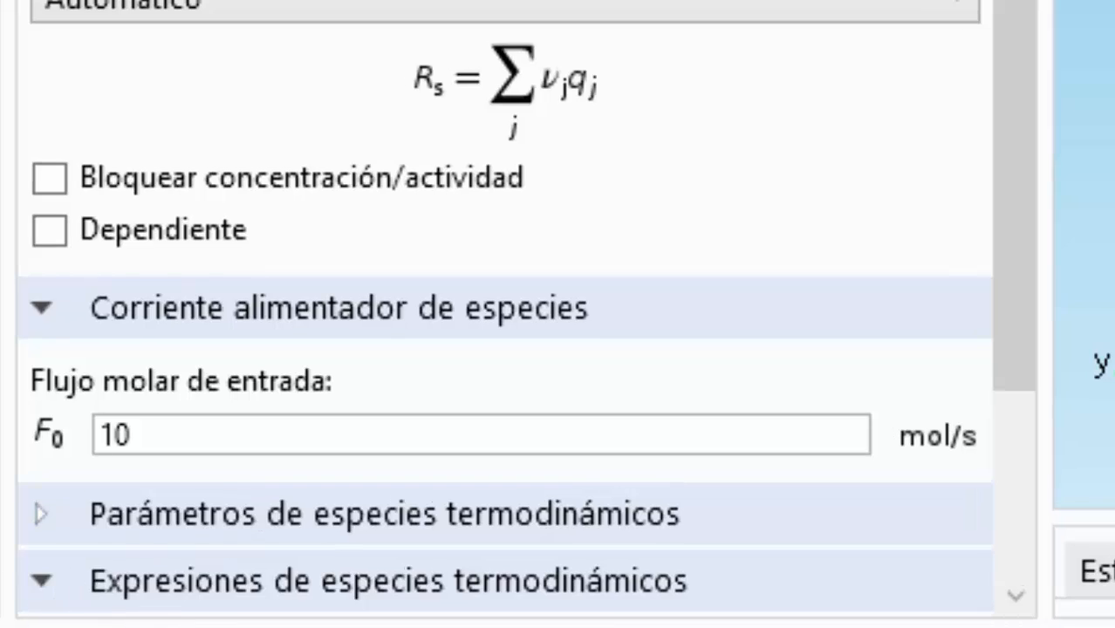
scroll(1019, 87, down, 5)
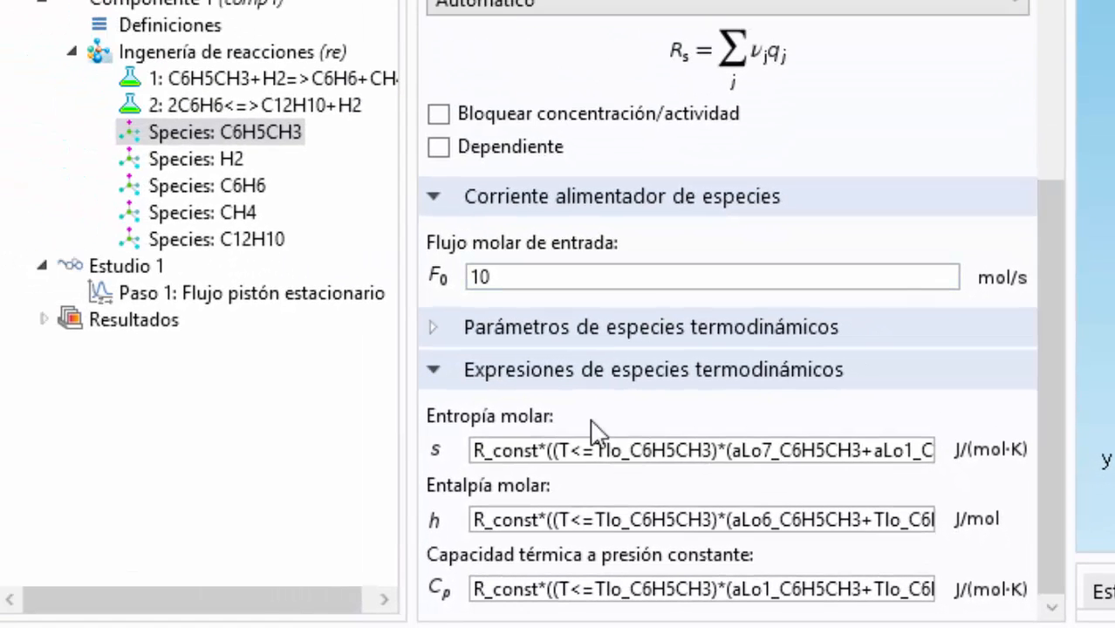
click(478, 520)
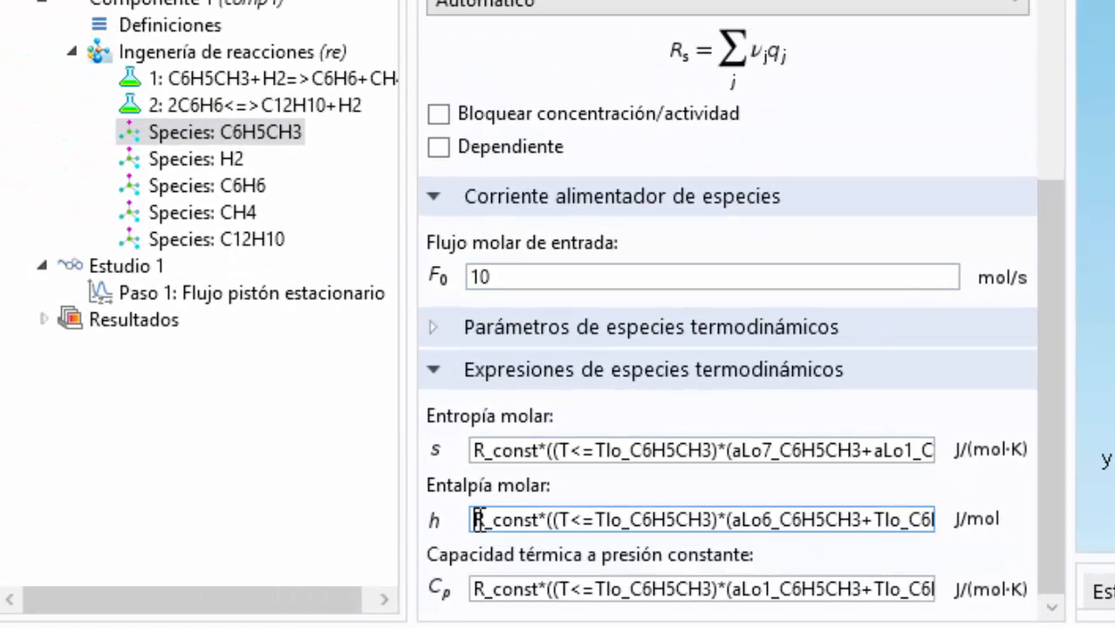
drag(536, 526, 1046, 567)
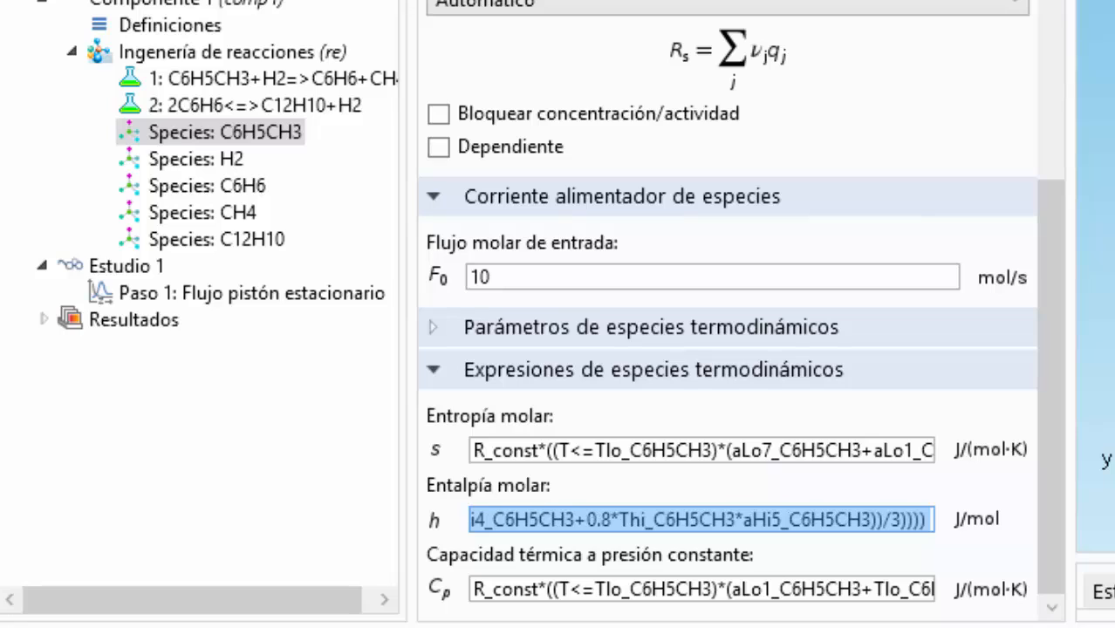
text(h)
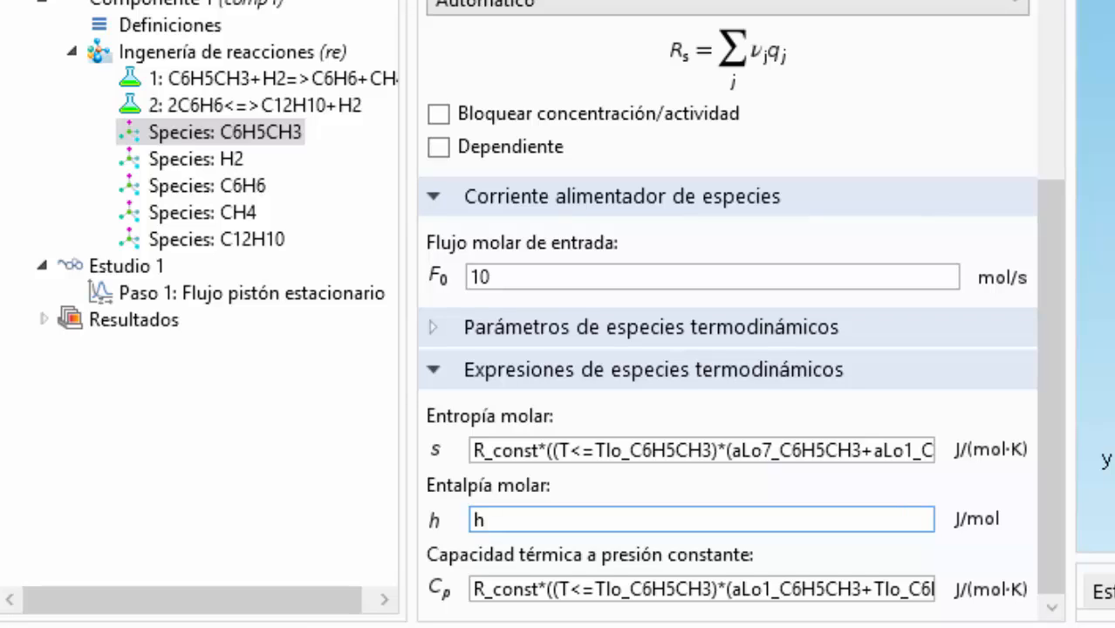
text(_C6H5CH3)
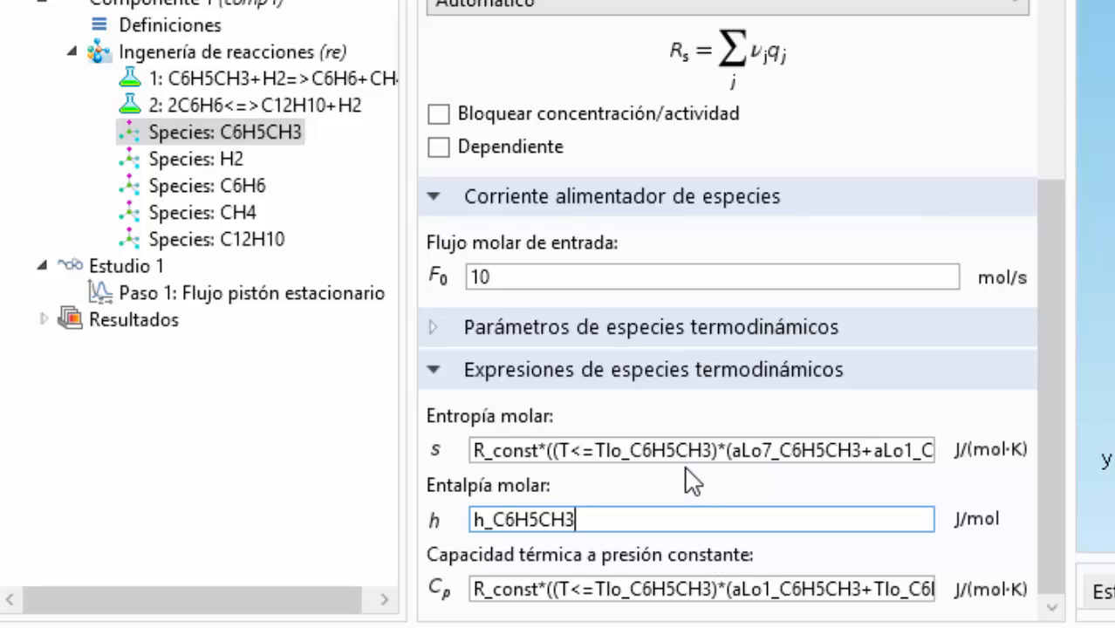
text(()
text(re.T)
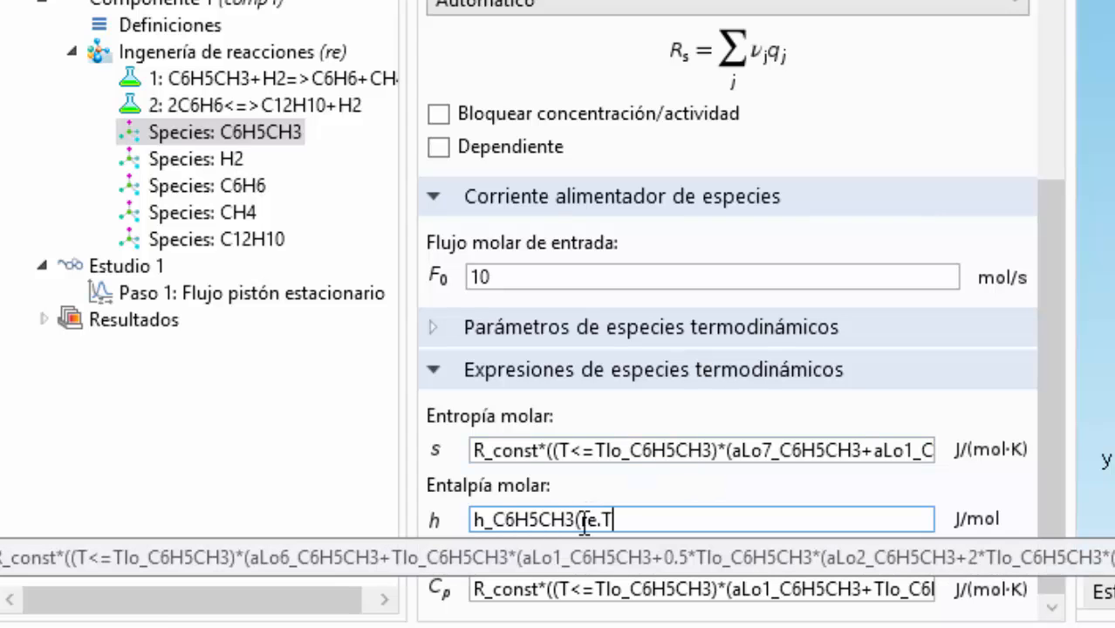
drag(576, 523, 603, 520)
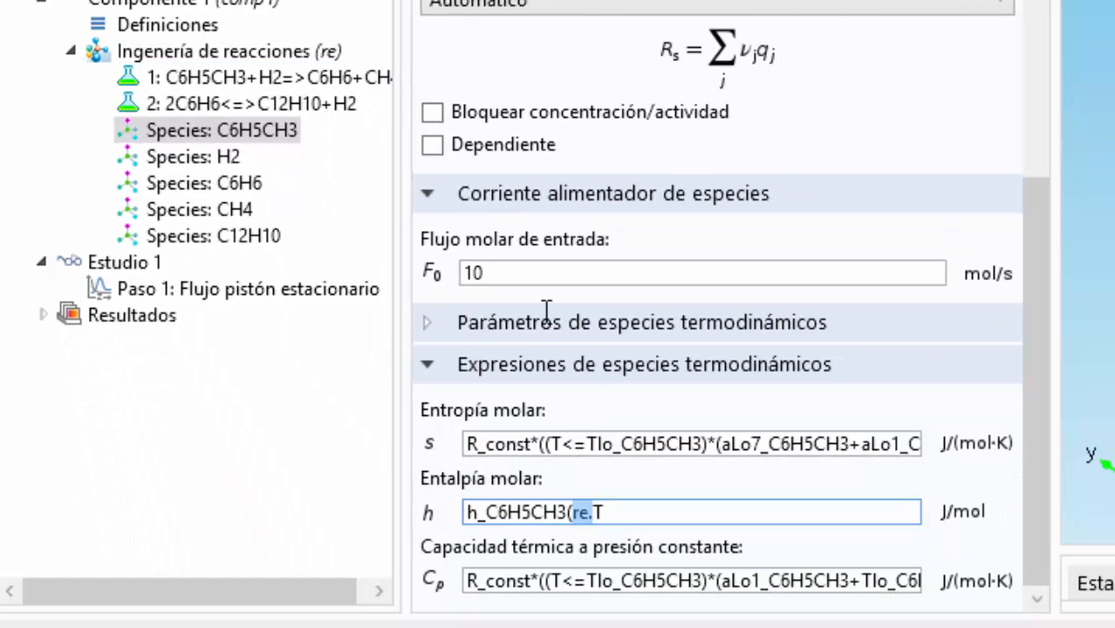
click(627, 516)
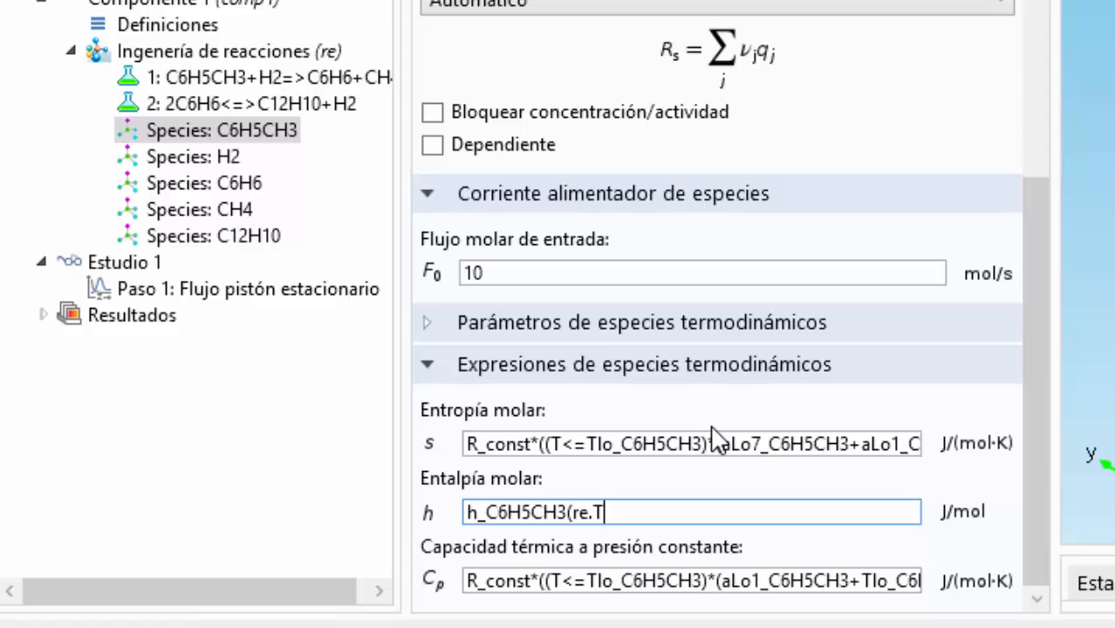
text(,P)
key(BackSpace)
text(p_ract)
key(BackSpace)
key(BackSpace)
key(BackSpace)
text(eactor)
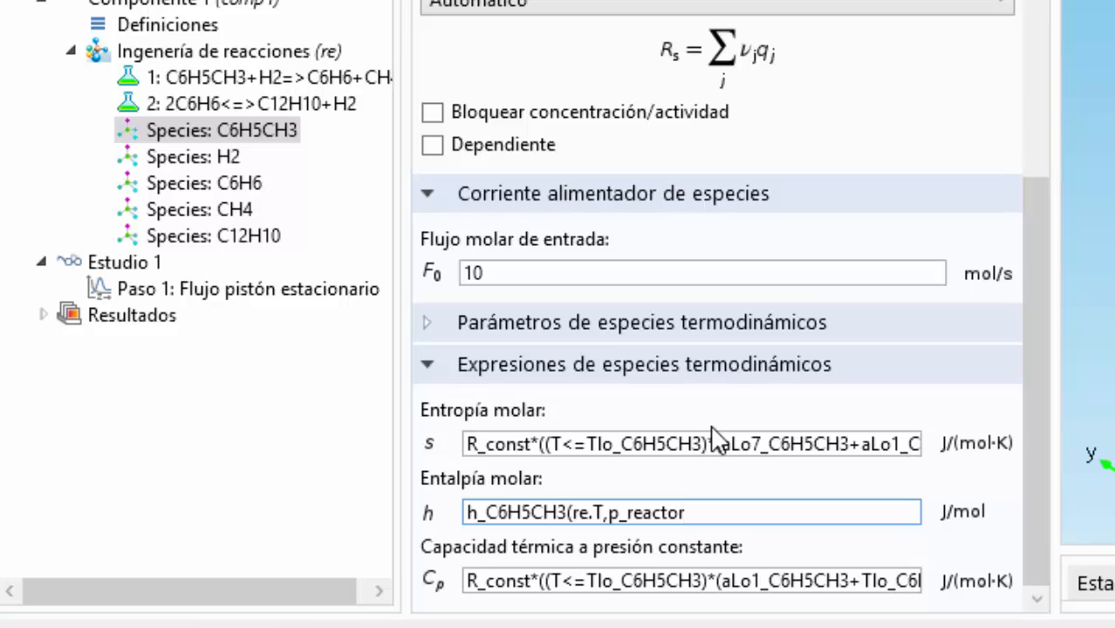
text())
Replace the constant-pressure heat capacity expression of species C6H5CH3 with cp_C6H5CH3(re.T,p_reactor)
drag(721, 513, 460, 484)
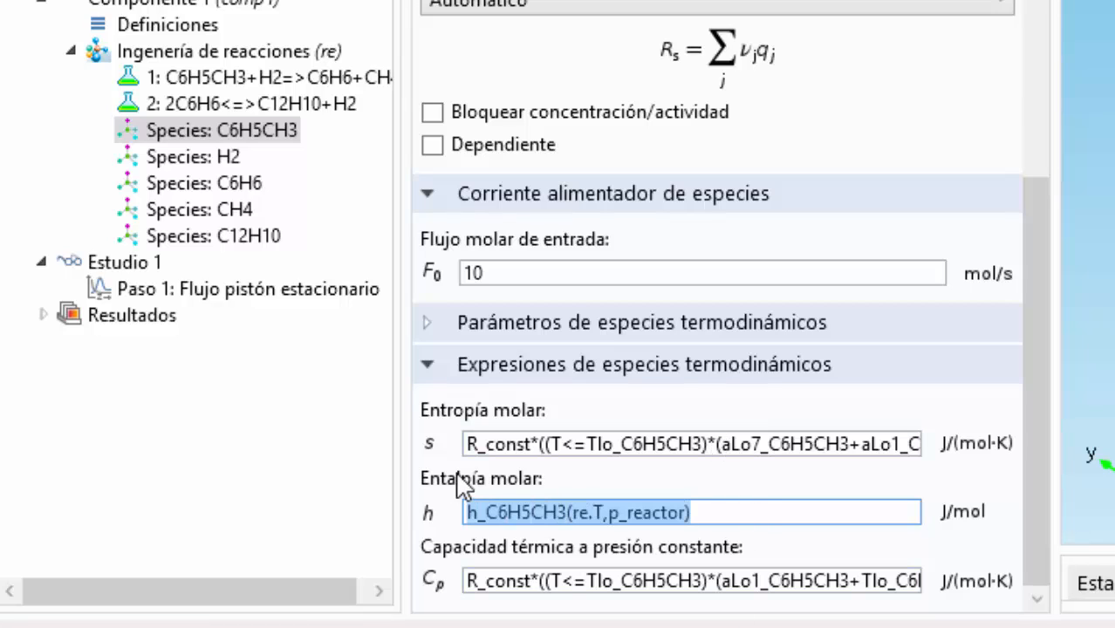
click(472, 586)
drag(736, 510, 568, 518)
key(ctrl+c)
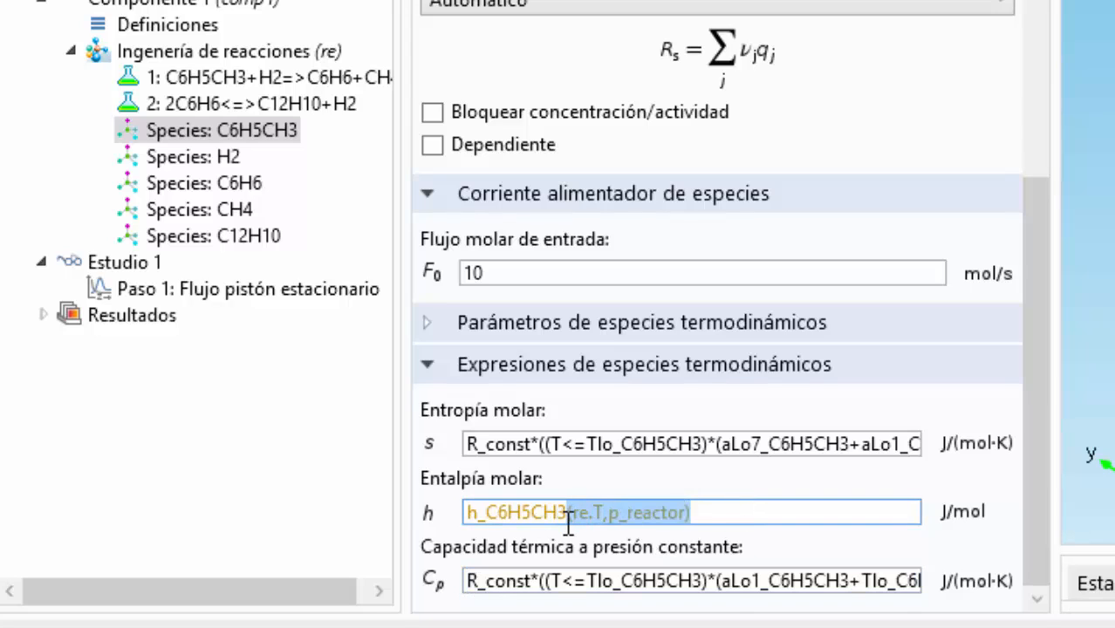
click(489, 577)
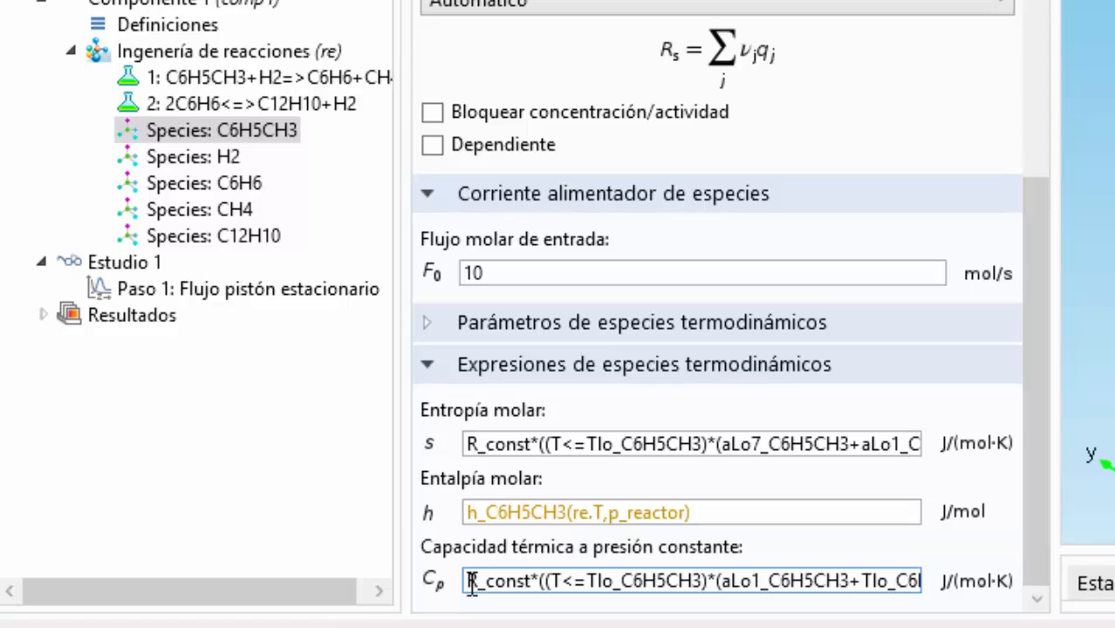
drag(471, 583, 1107, 593)
text(c)
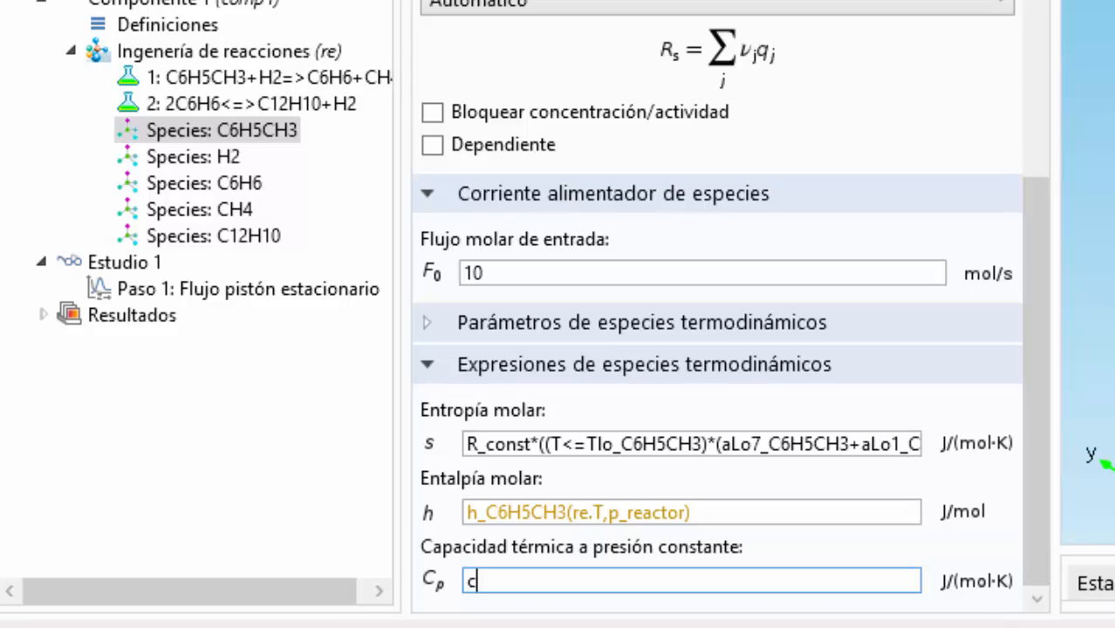
text(p_C6H6CH3)
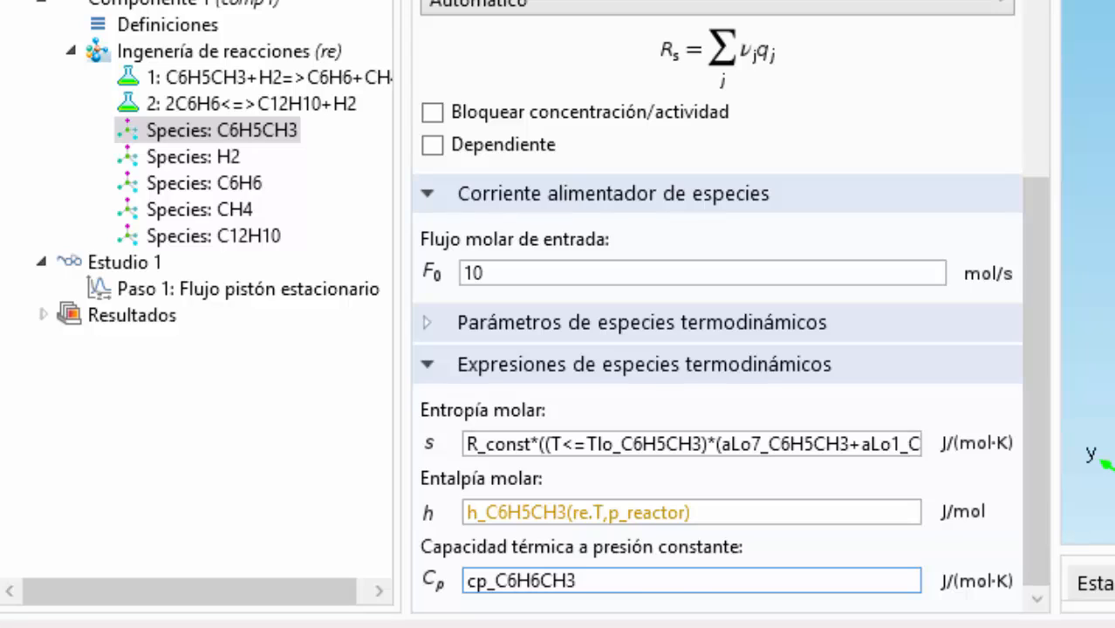
key(ctrl+v)
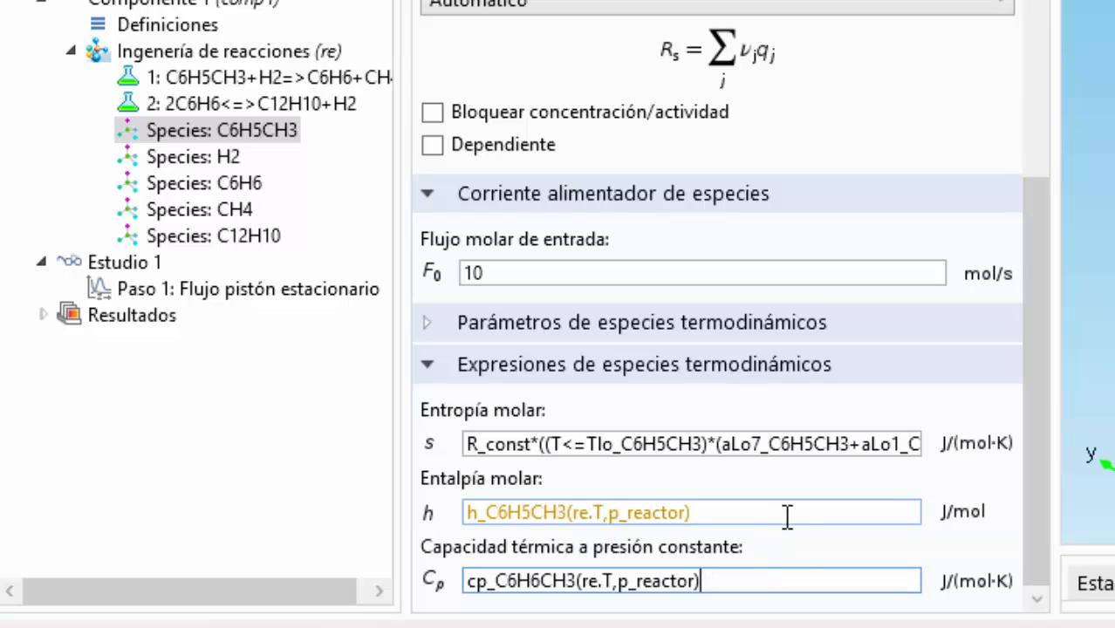
click(534, 581)
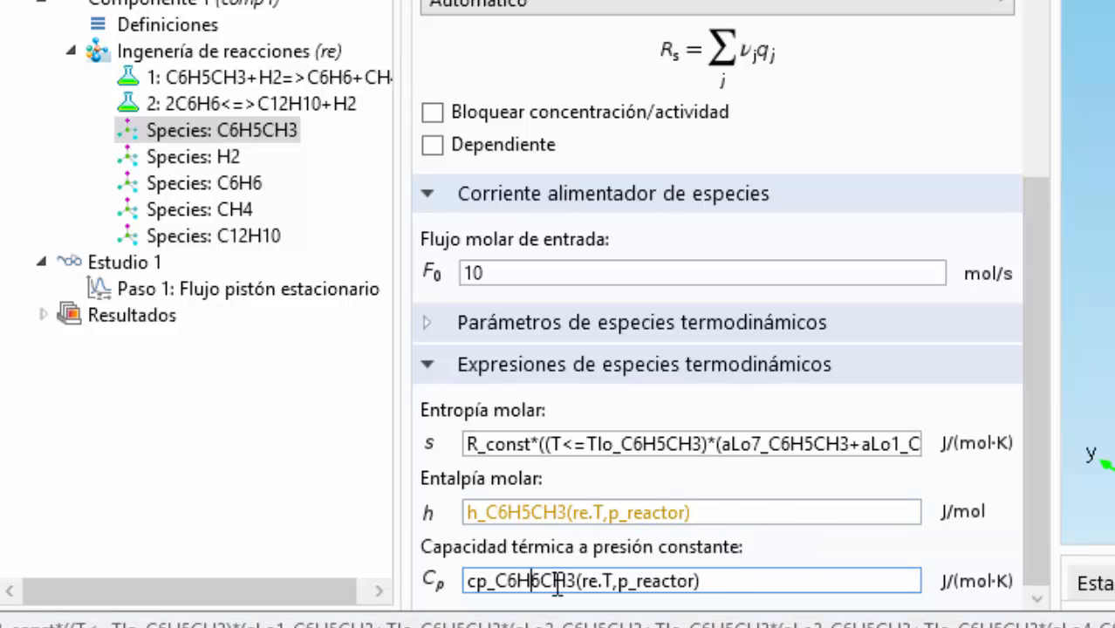
key(Delete)
text(5)
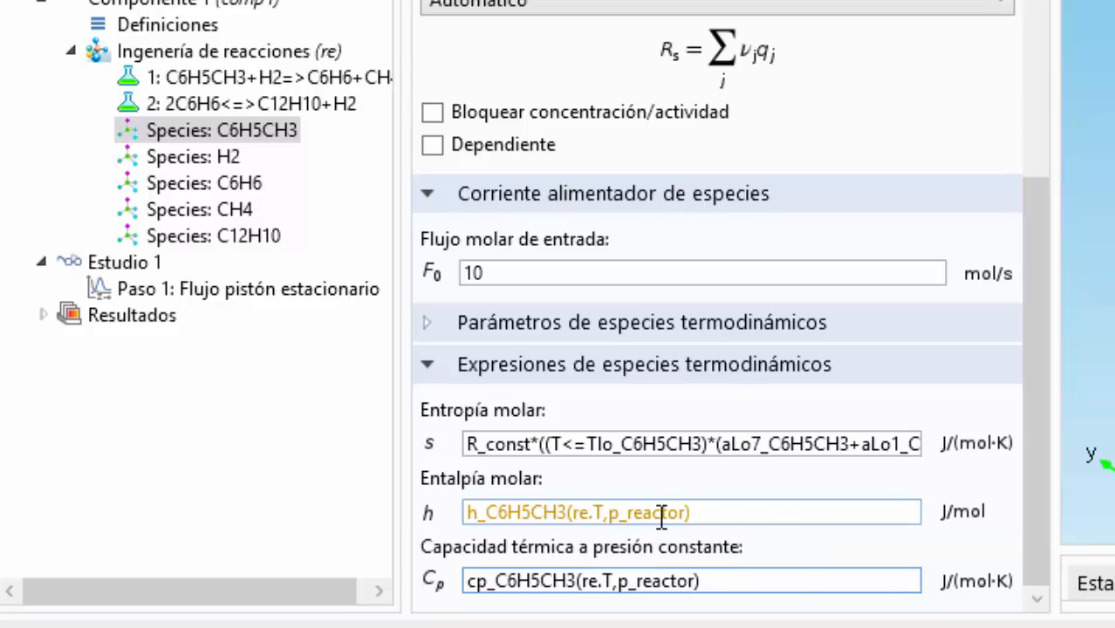
click(810, 511)
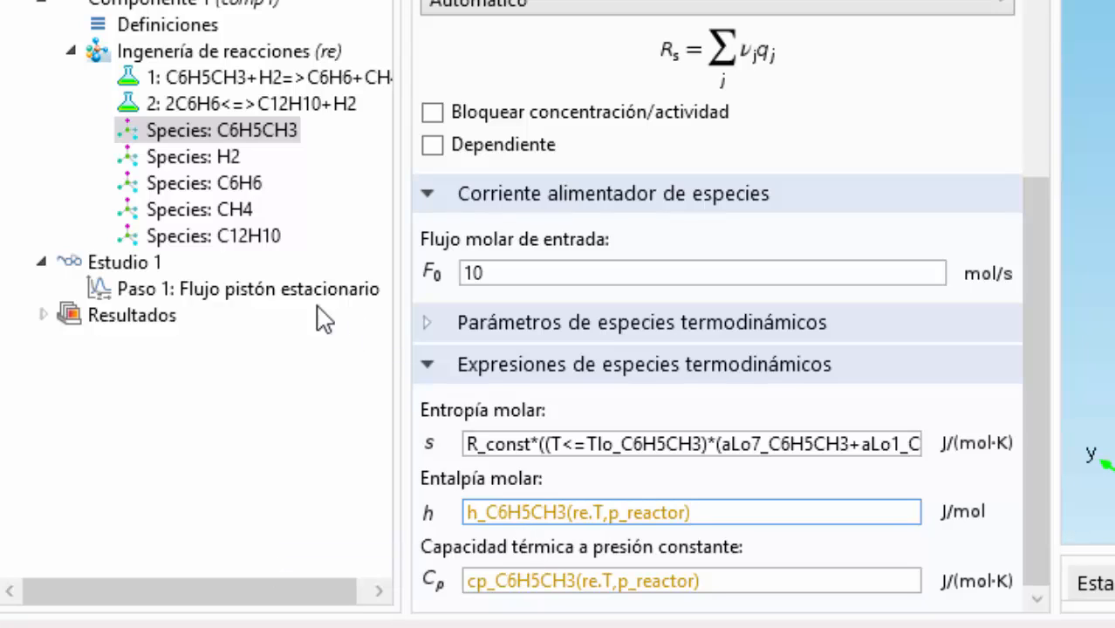
Set the inlet molar flow of species H2 to 10 mol/s in its feed stream settings
click(233, 162)
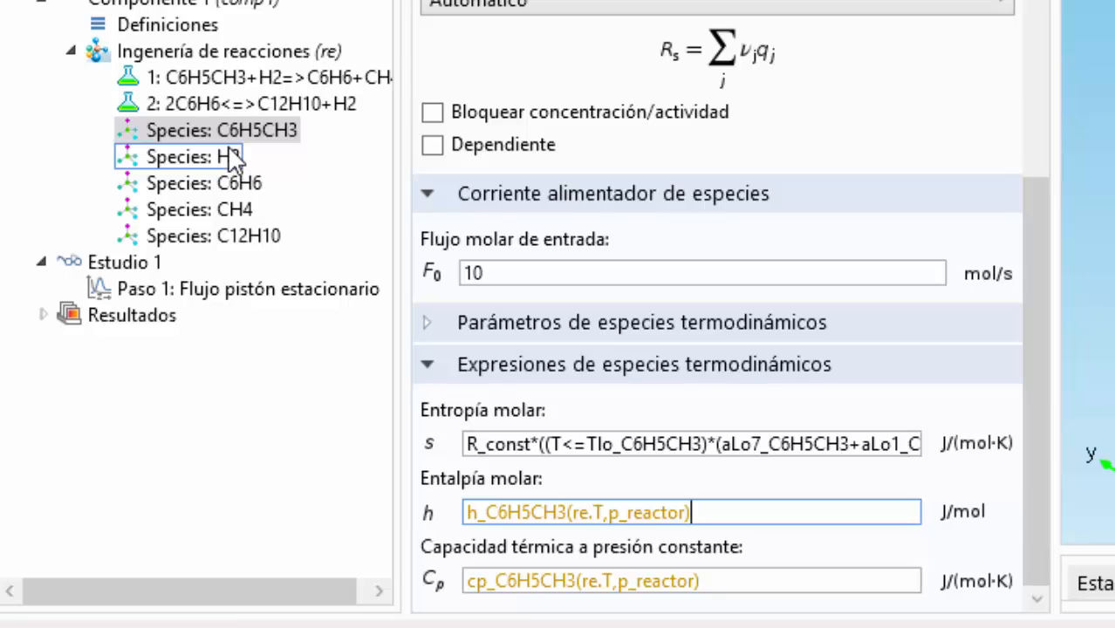
click(231, 159)
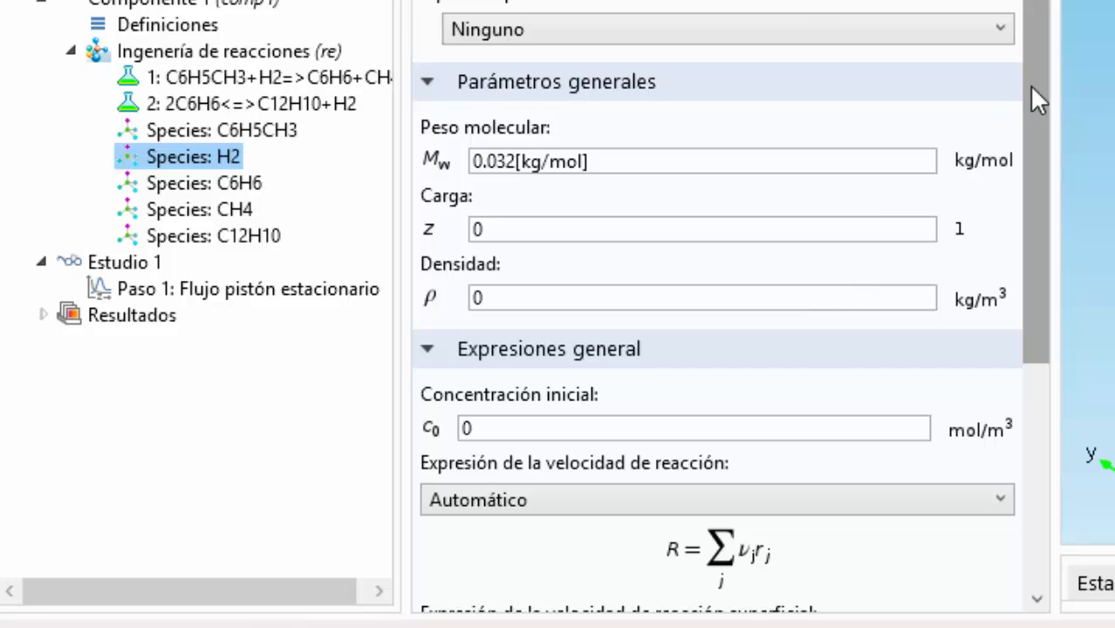
drag(1032, 91, 1020, 345)
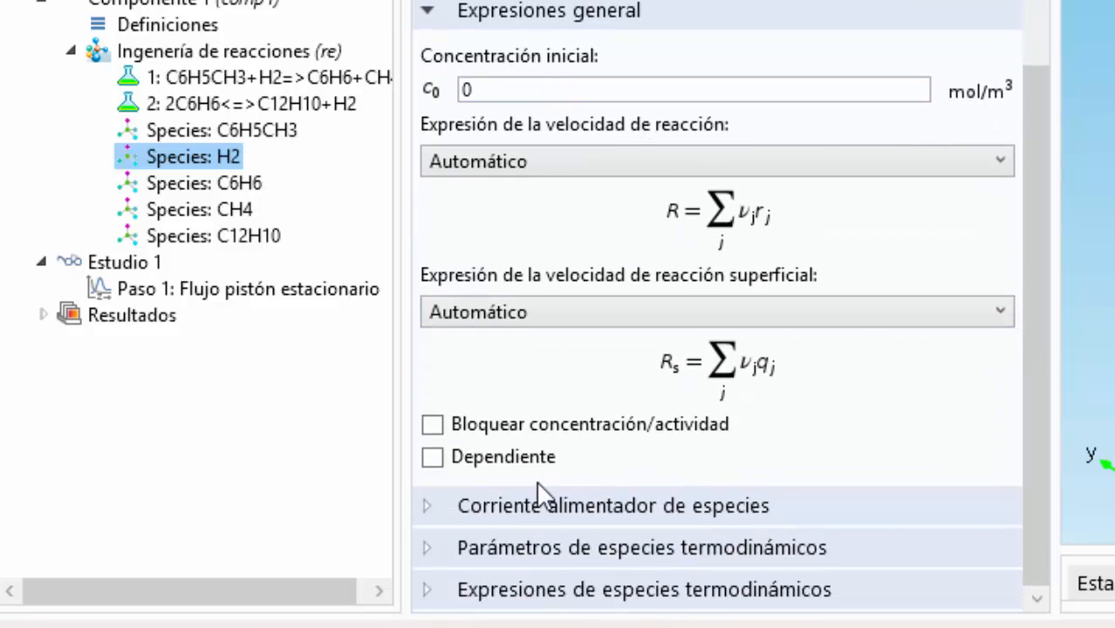
click(424, 511)
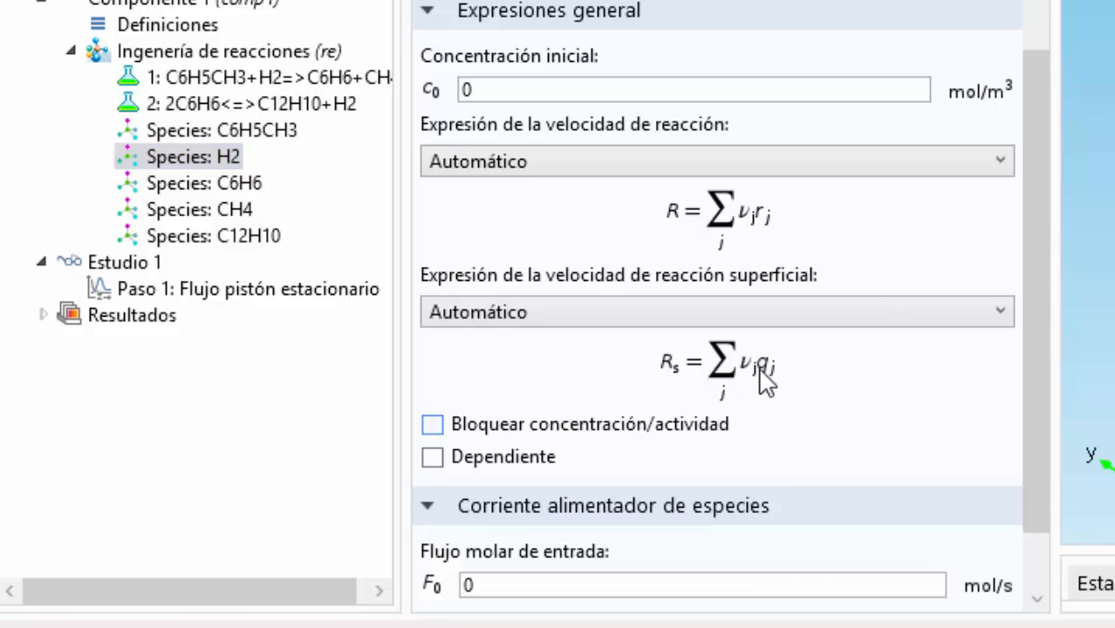
scroll(1030, 178, down, 2)
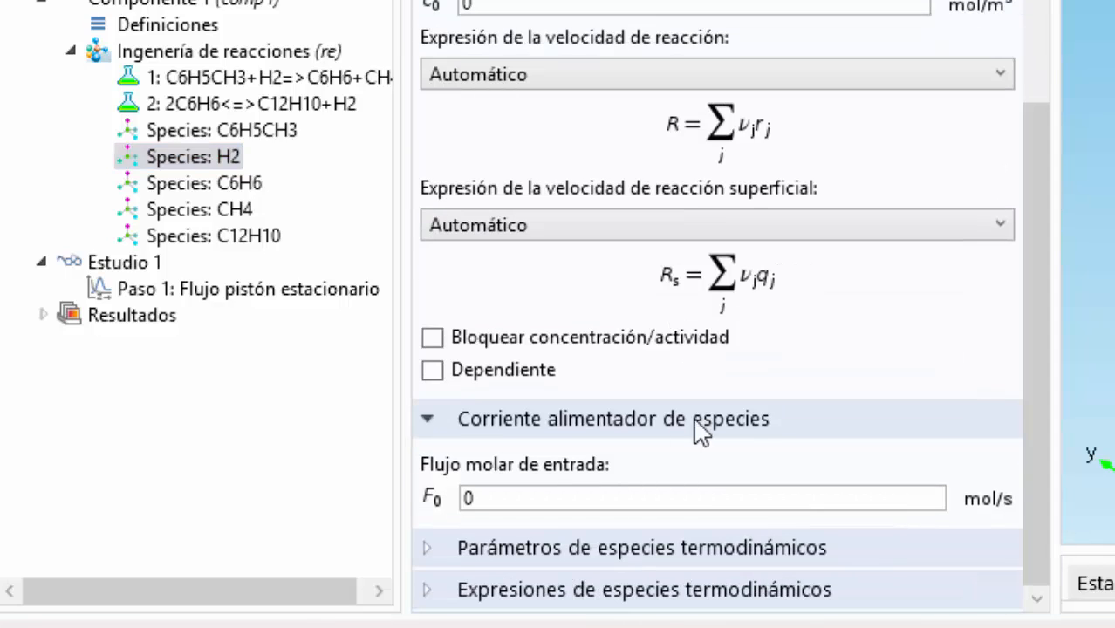
click(471, 497)
key(BackSpace)
text(10)
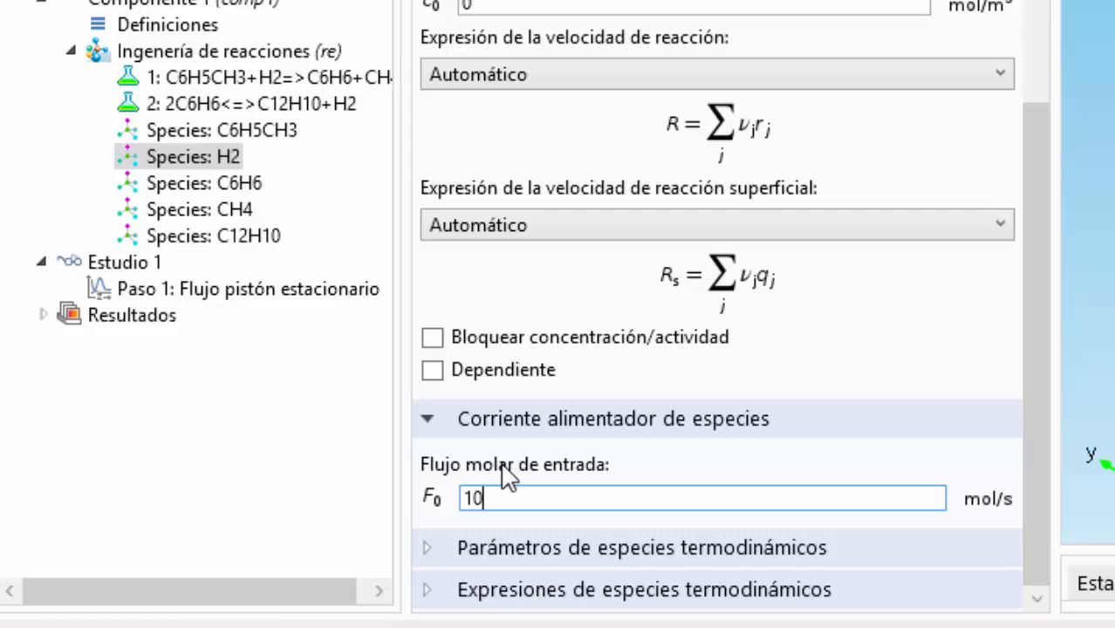
Replace the molar enthalpy expression of species H2 with h_H2(re.T,p_reactor)
click(443, 589)
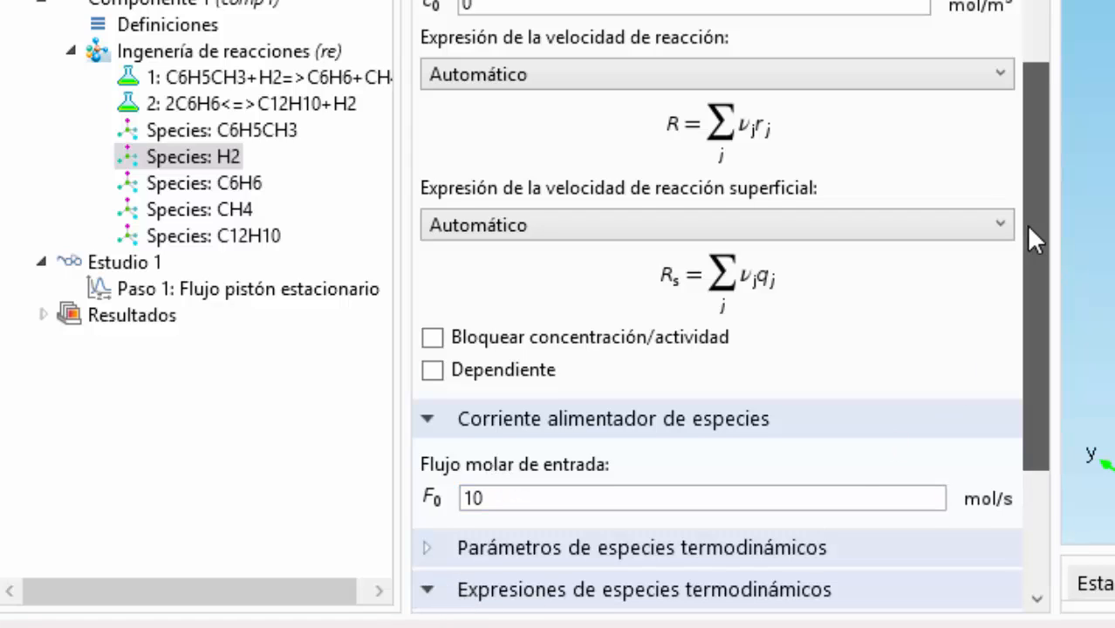
scroll(1033, 239, down, 5)
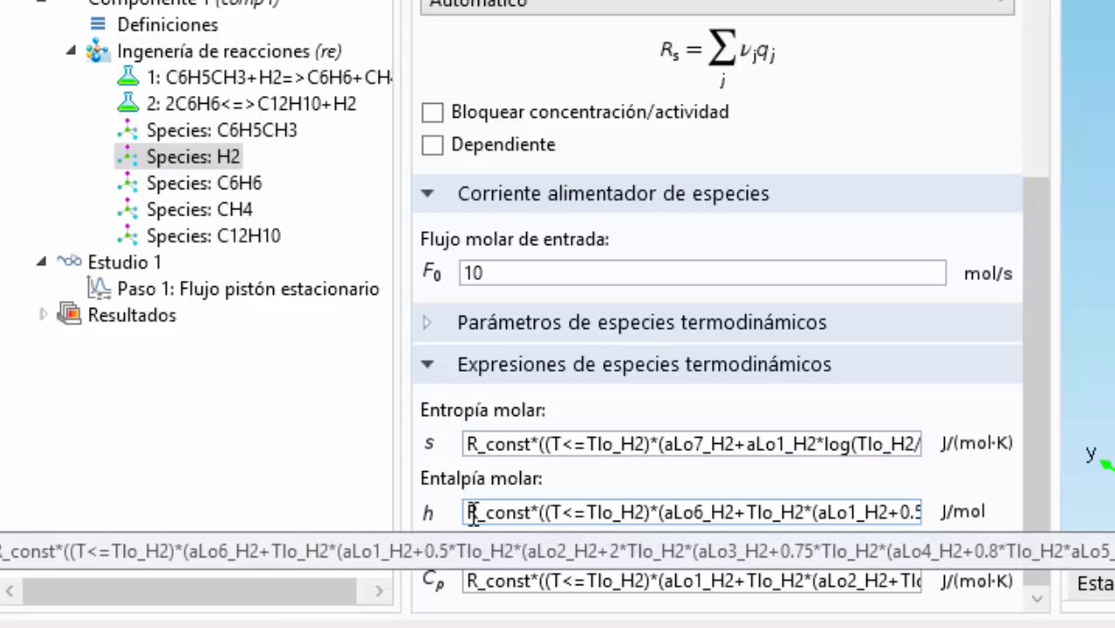
drag(471, 516, 926, 520)
key(BackSpace)
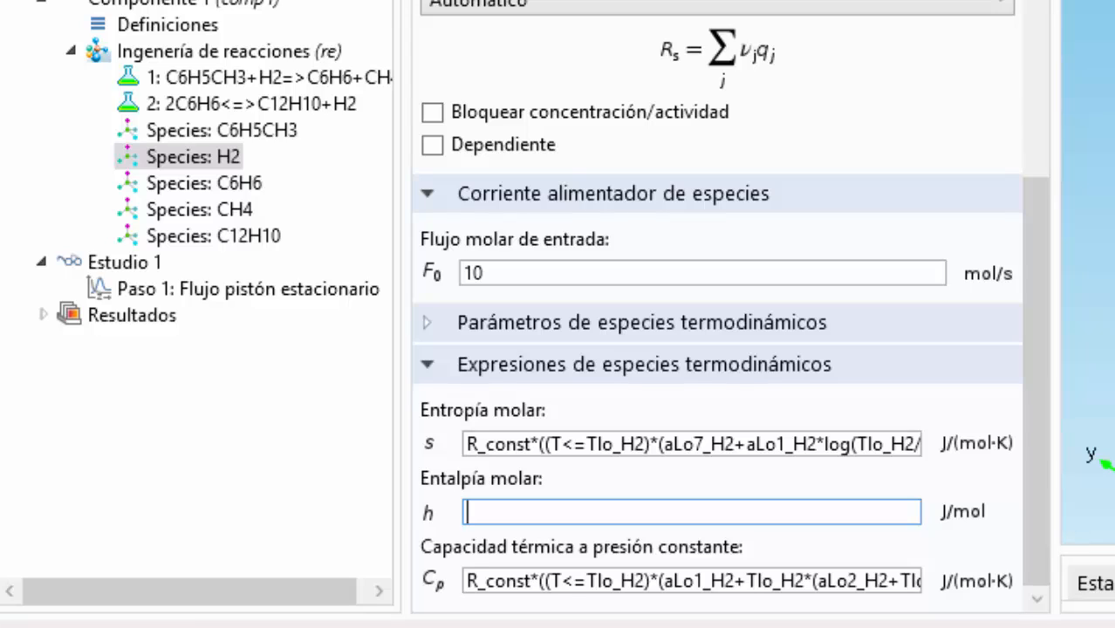
text(h_H2)
text((re.T,p_reactor))
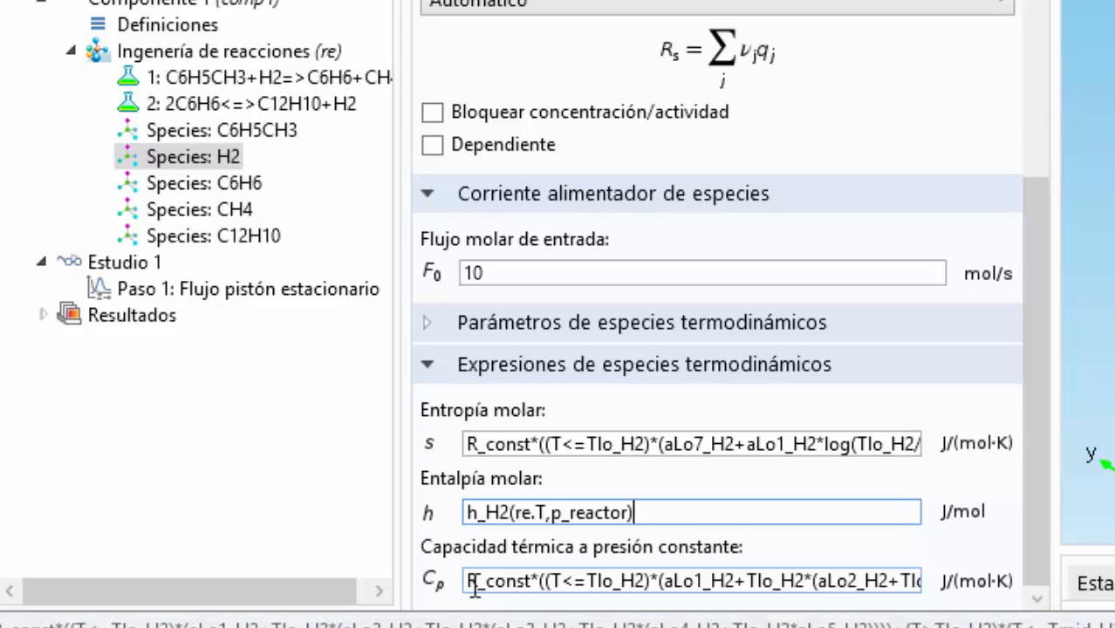
Replace the constant-pressure heat capacity expression of species H2 with cp_H2(re.T,p_reactor)
drag(469, 581, 925, 602)
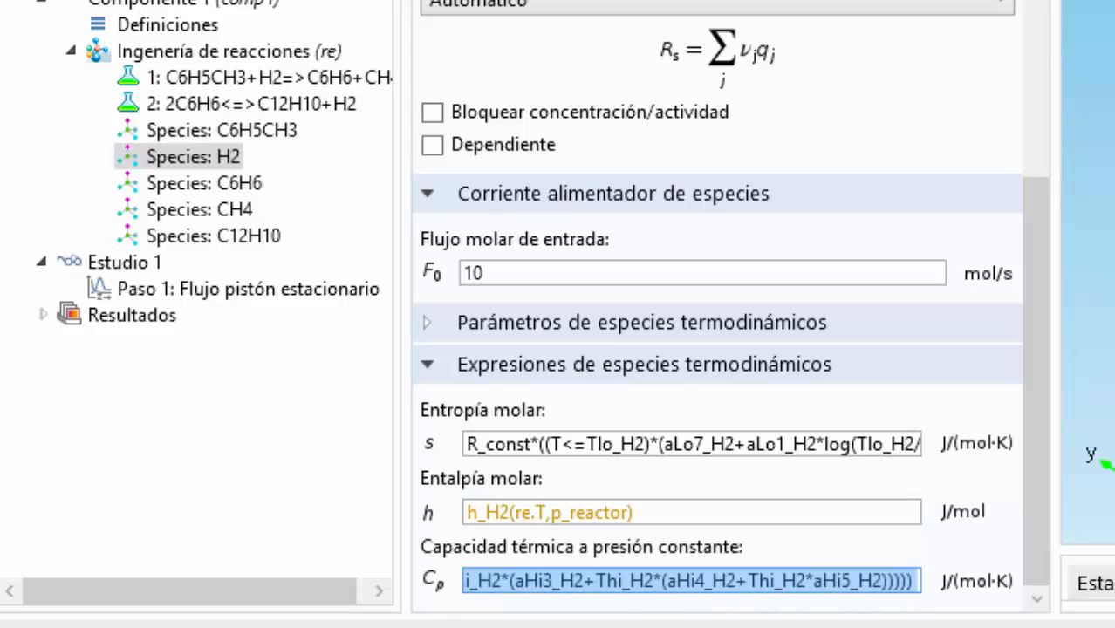
text(cp_)
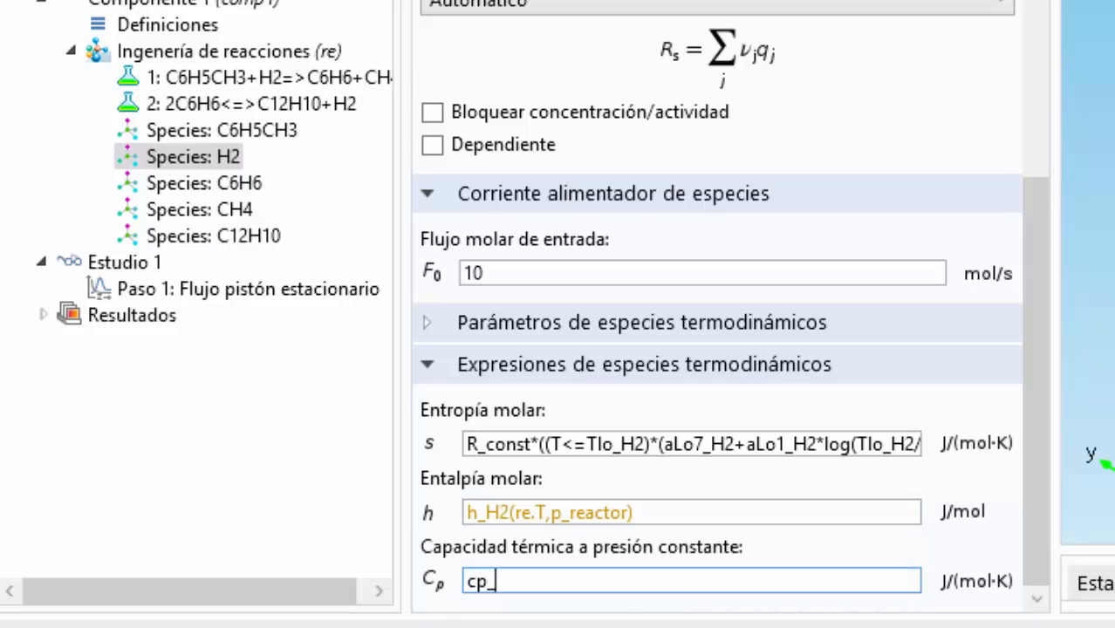
text(H2)
text((re.T,p_reactor))
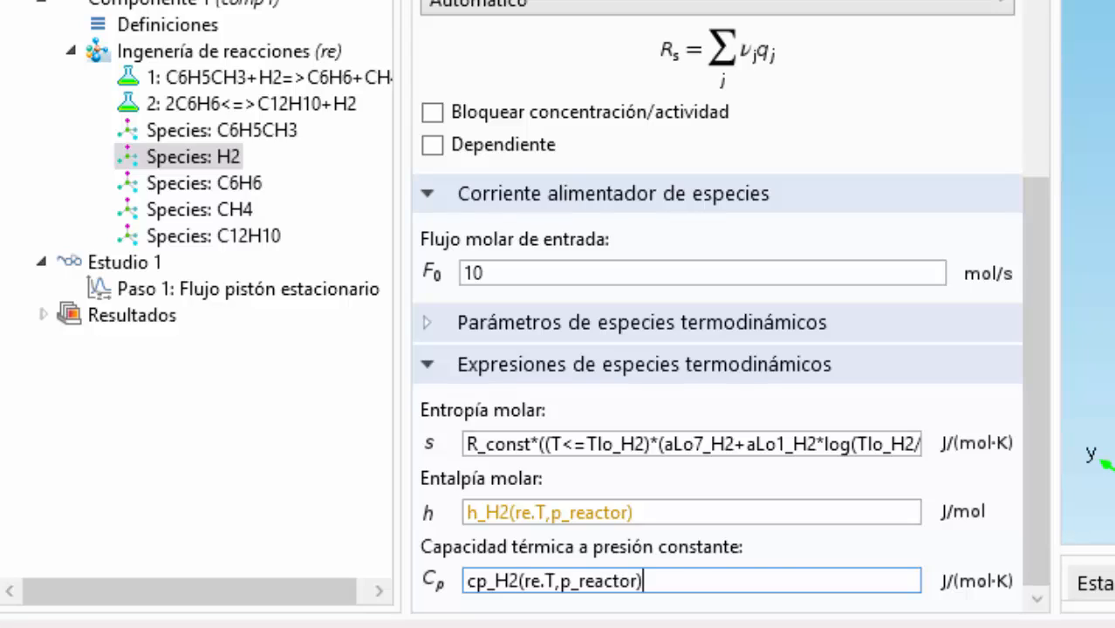
click(695, 491)
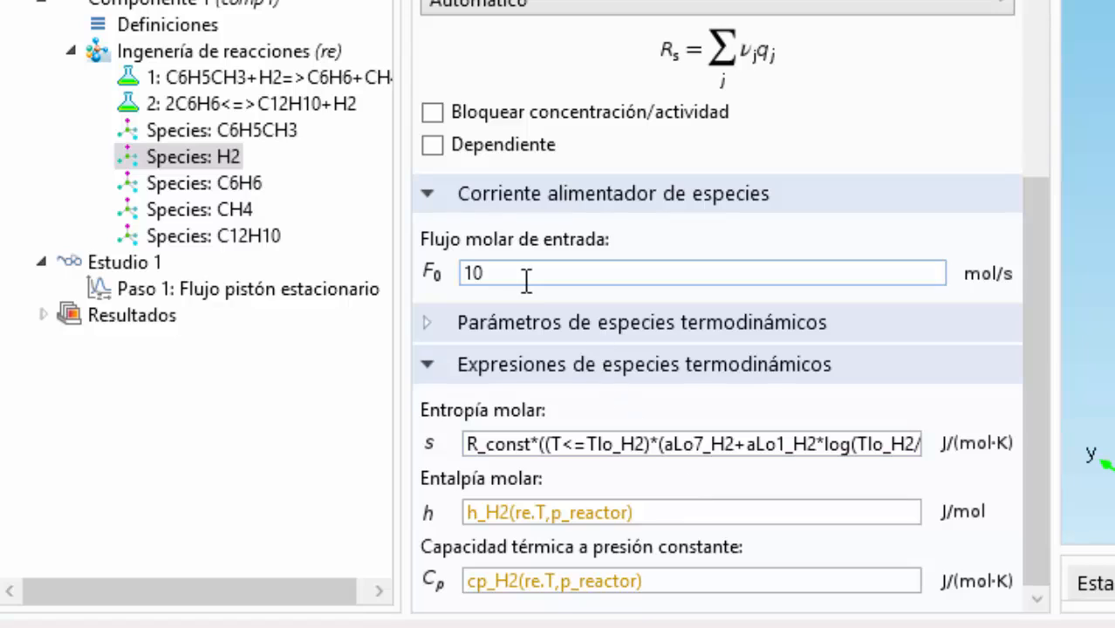
drag(525, 273, 435, 272)
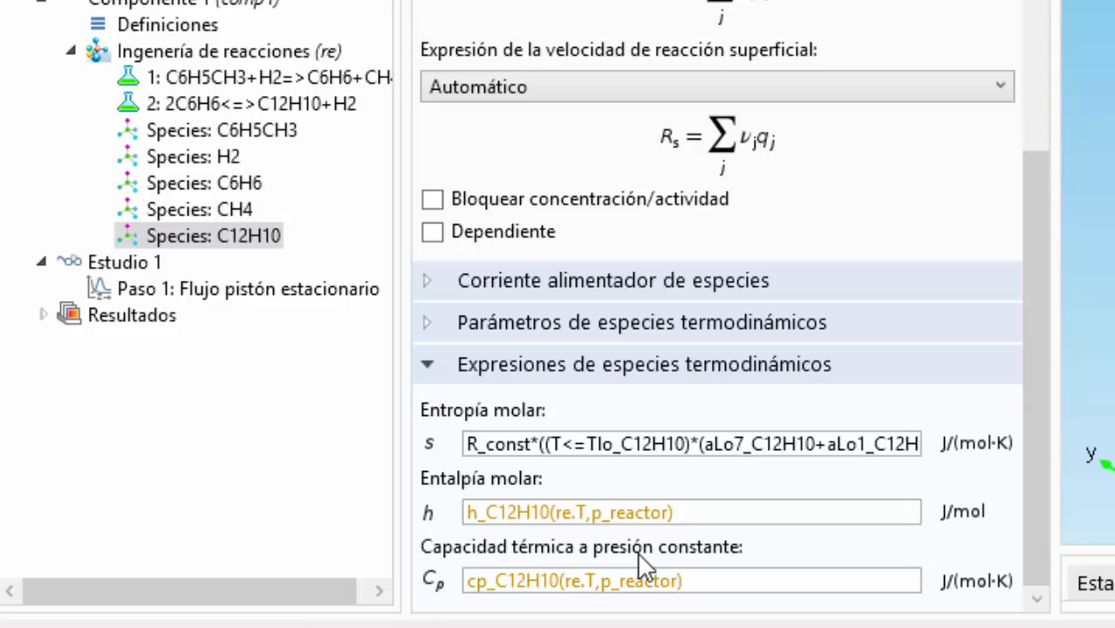
Check the molar enthalpy and heat capacity expressions of species CH4 and C6H6
click(216, 218)
scroll(767, 297, down, 5)
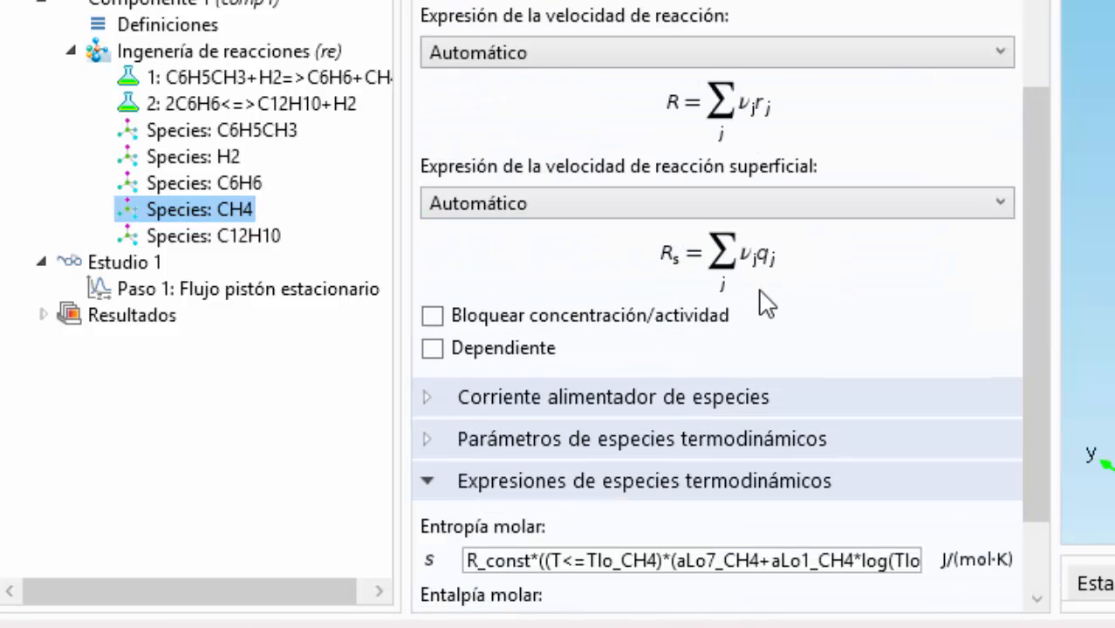
scroll(628, 488, down, 3)
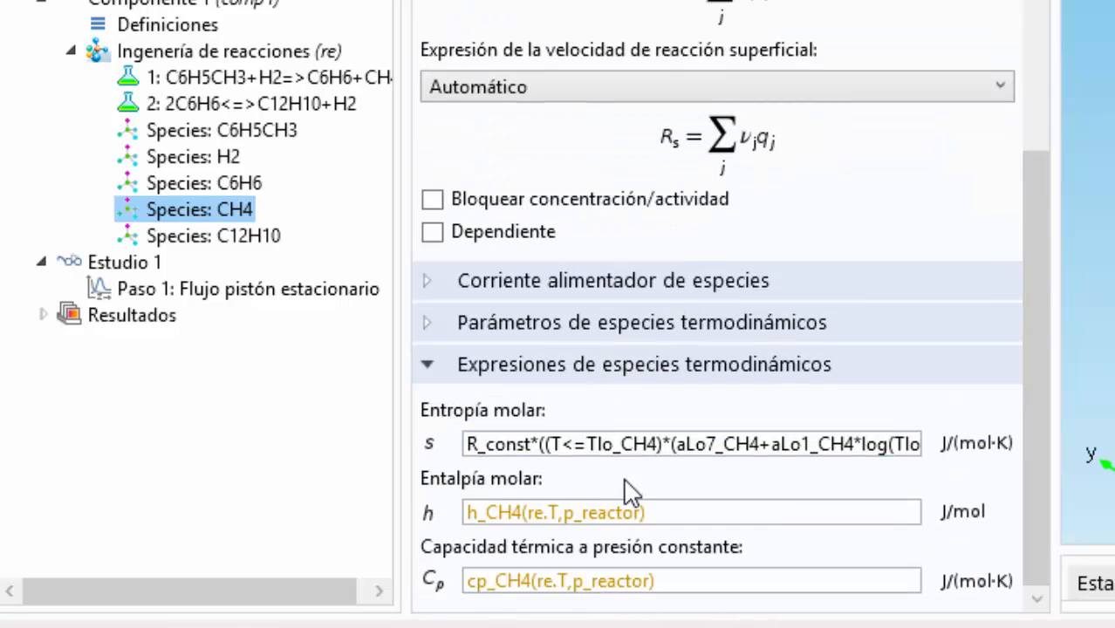
click(250, 193)
scroll(883, 203, down, 8)
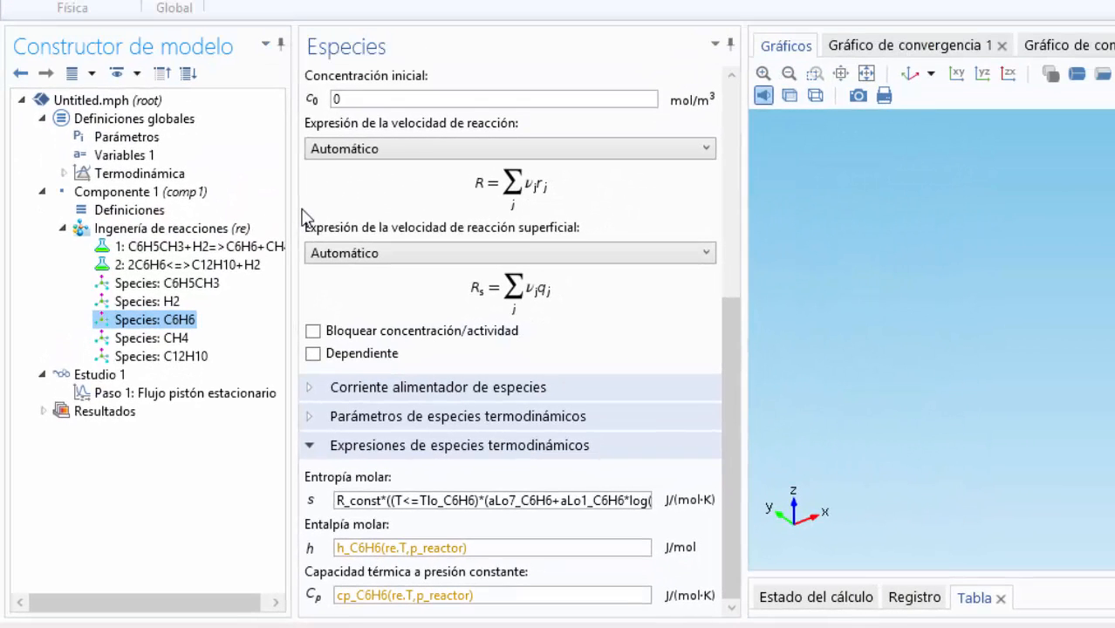
Add an energy balance to the reaction engineering interface and set its initial temperature to T_inlet
click(206, 229)
right_click(206, 230)
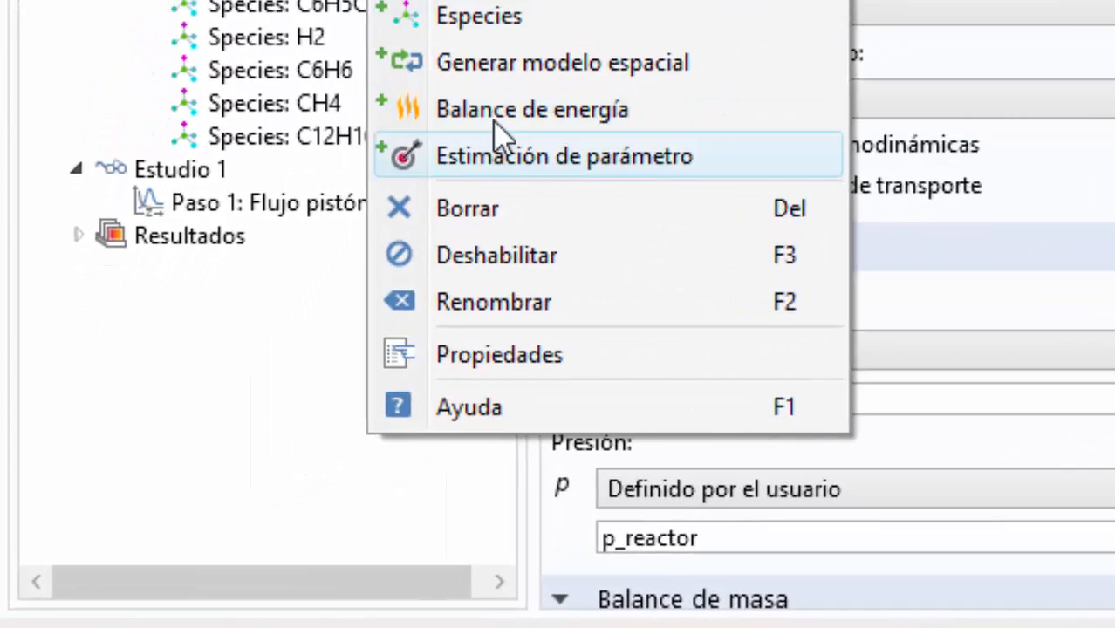
click(455, 147)
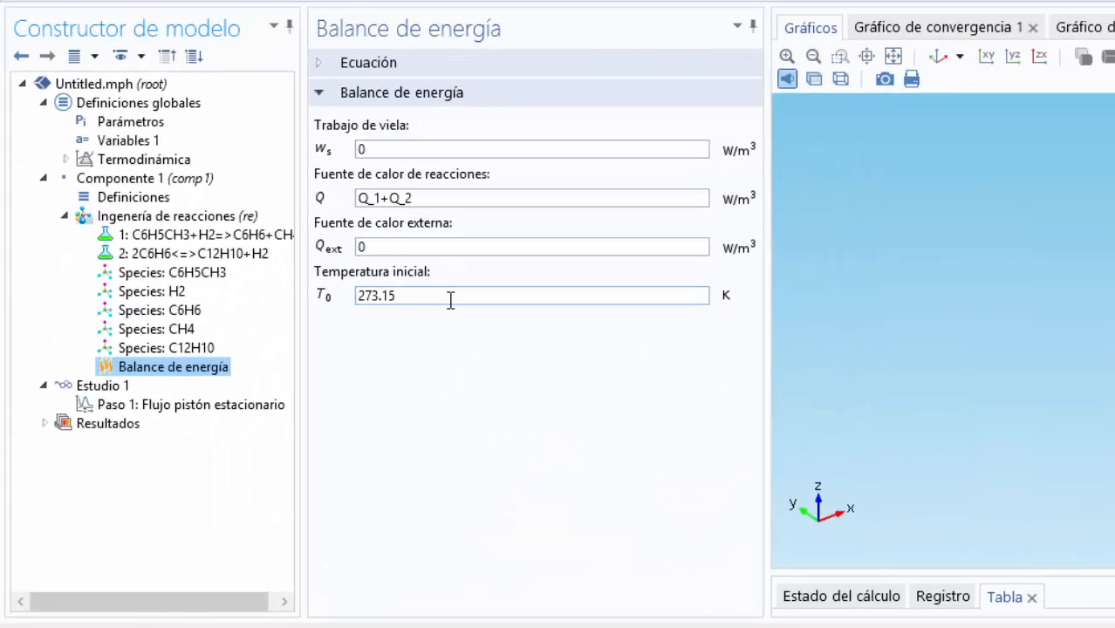
drag(450, 299, 336, 294)
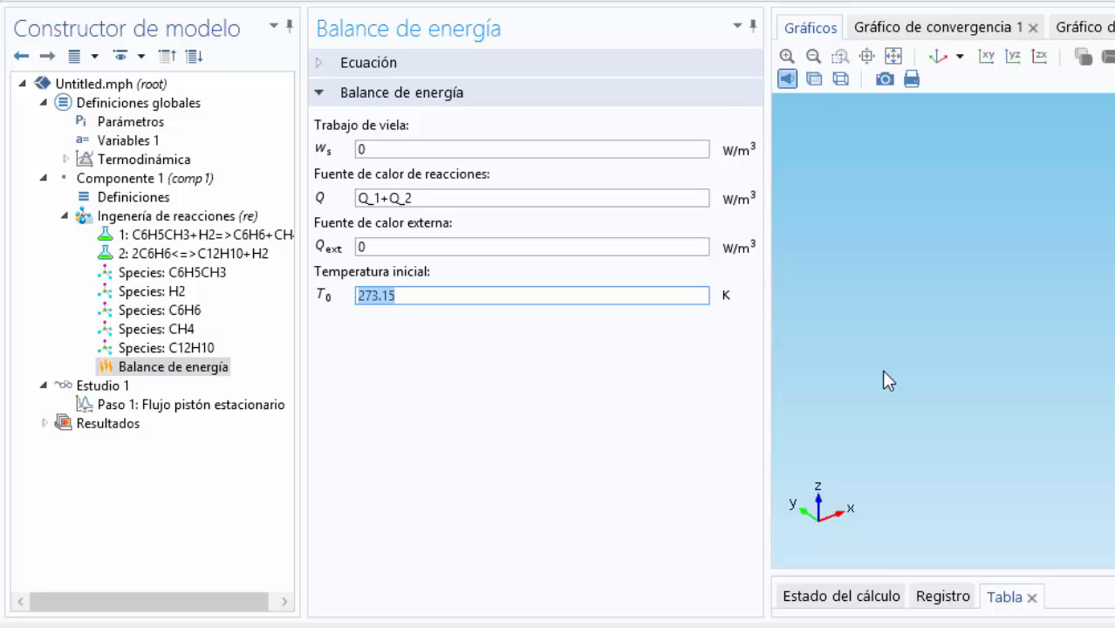
text(T_inlet)
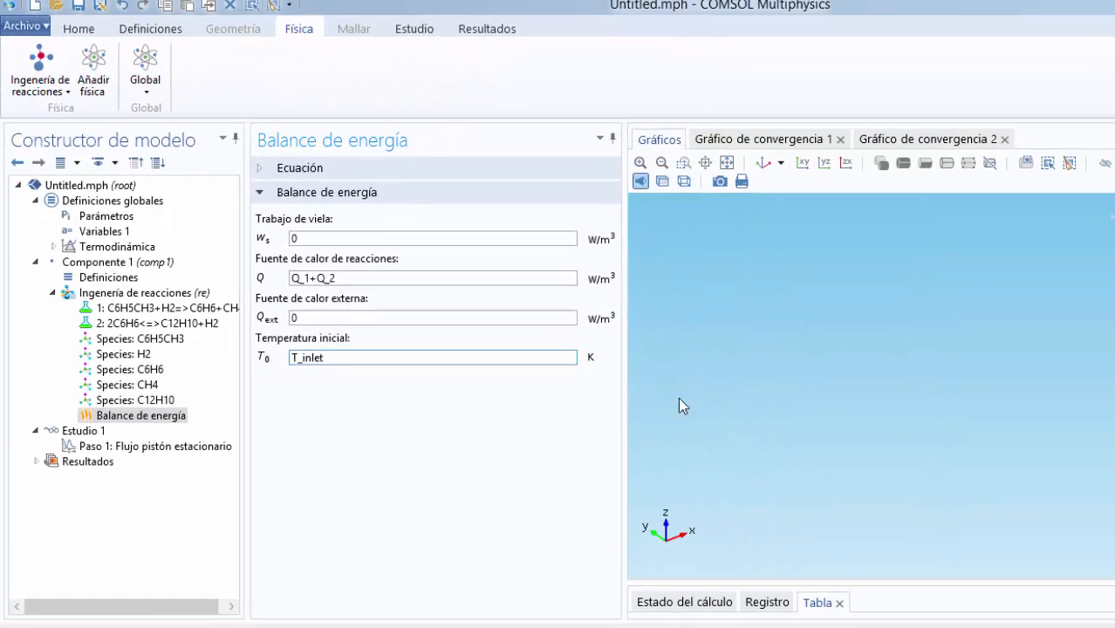
Compute Study 1 with its stationary plug flow step and display the temperature plot
click(189, 446)
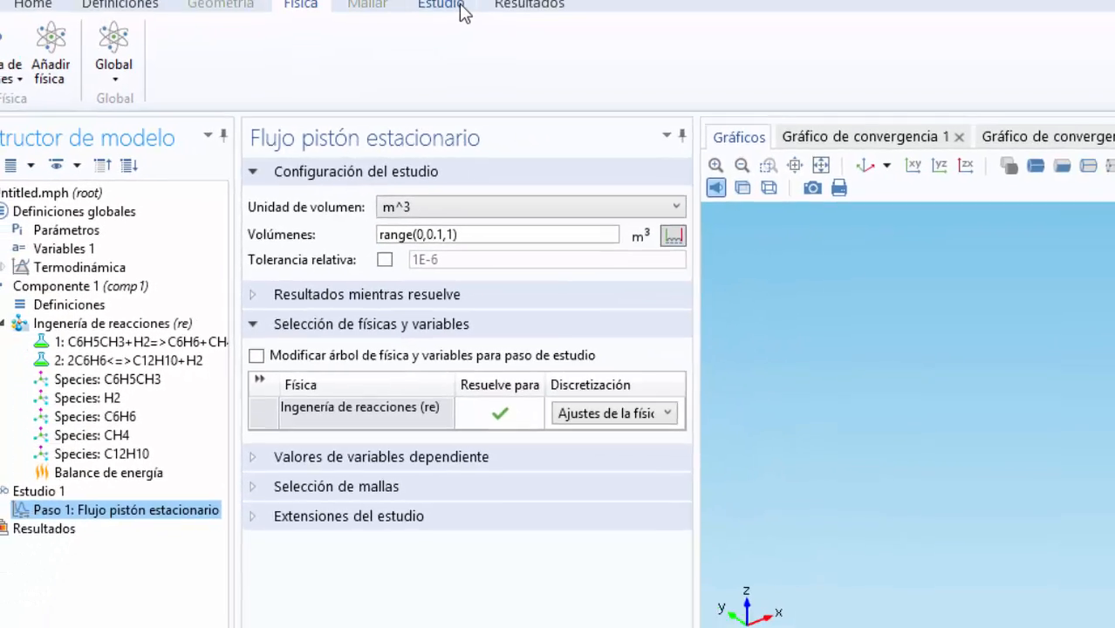
click(417, 35)
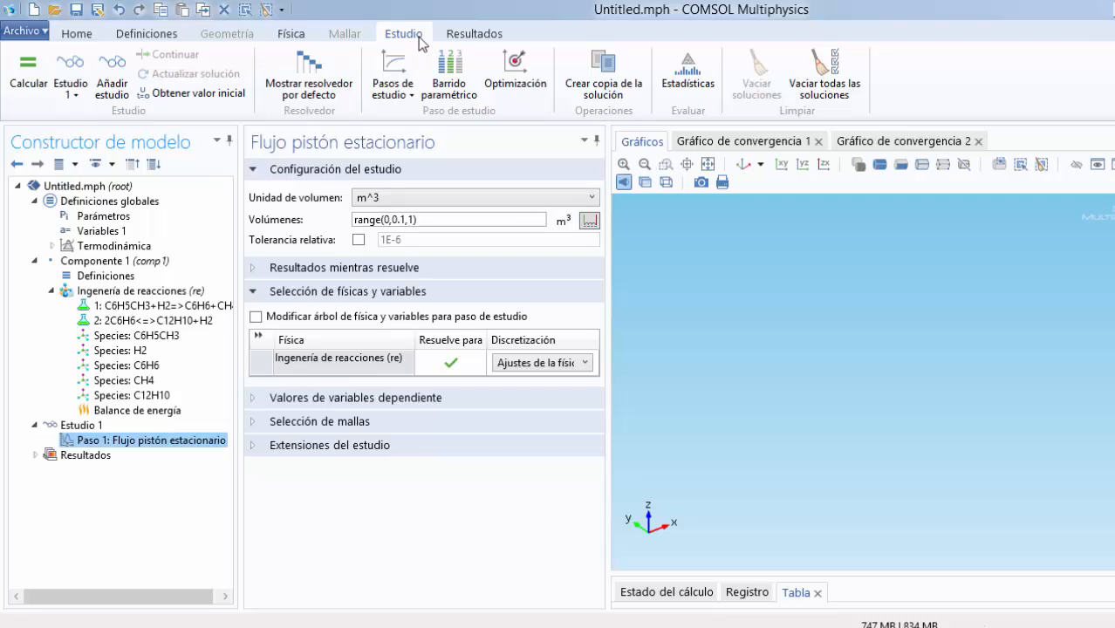
click(42, 76)
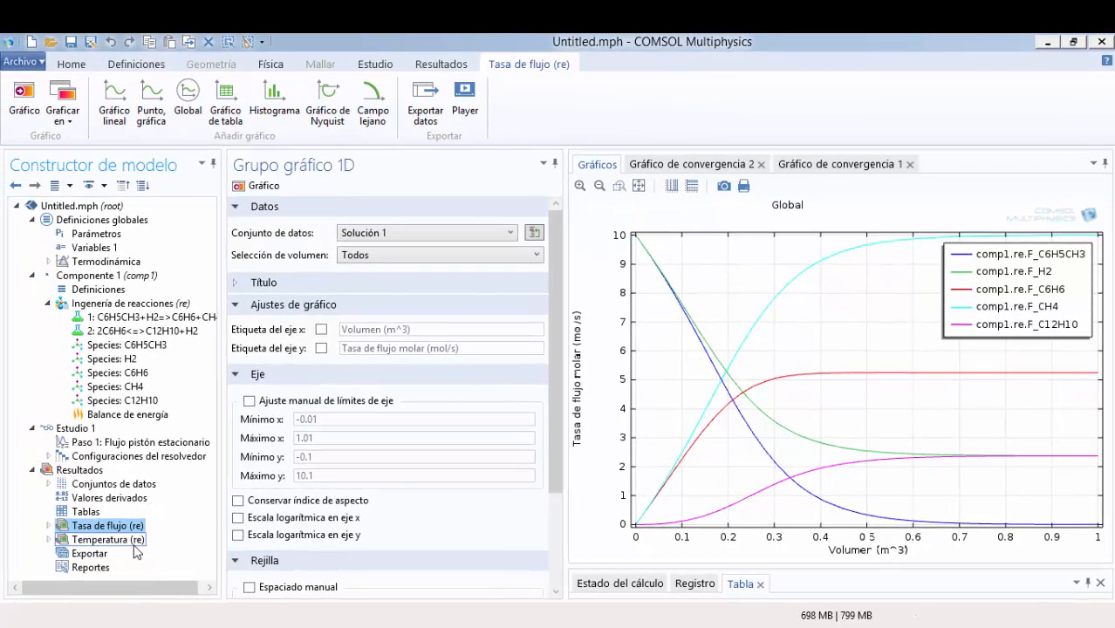
click(133, 542)
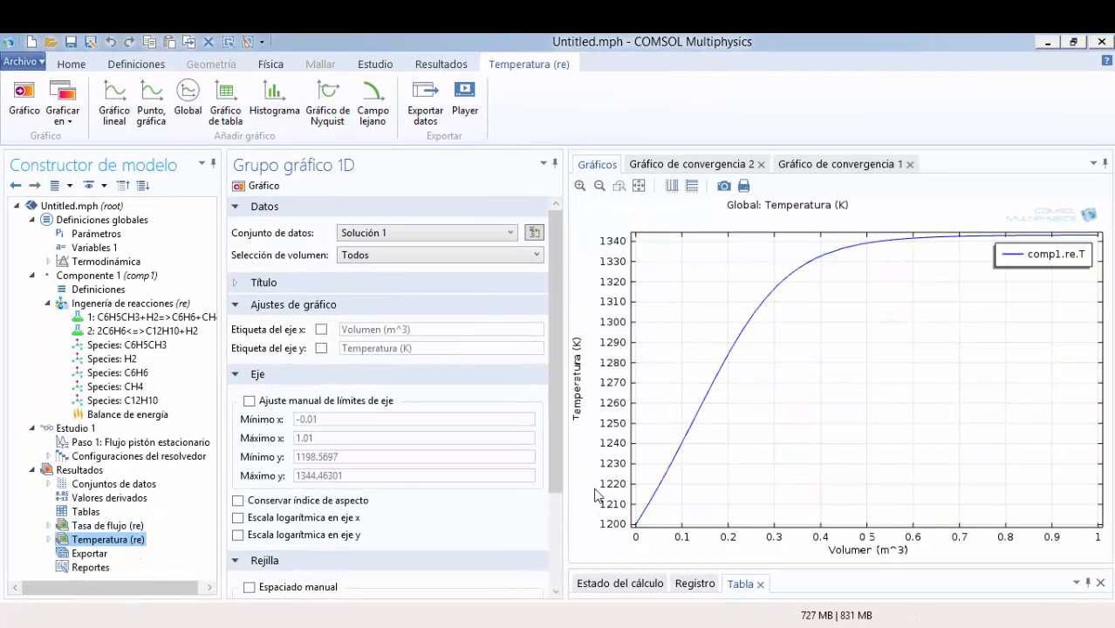